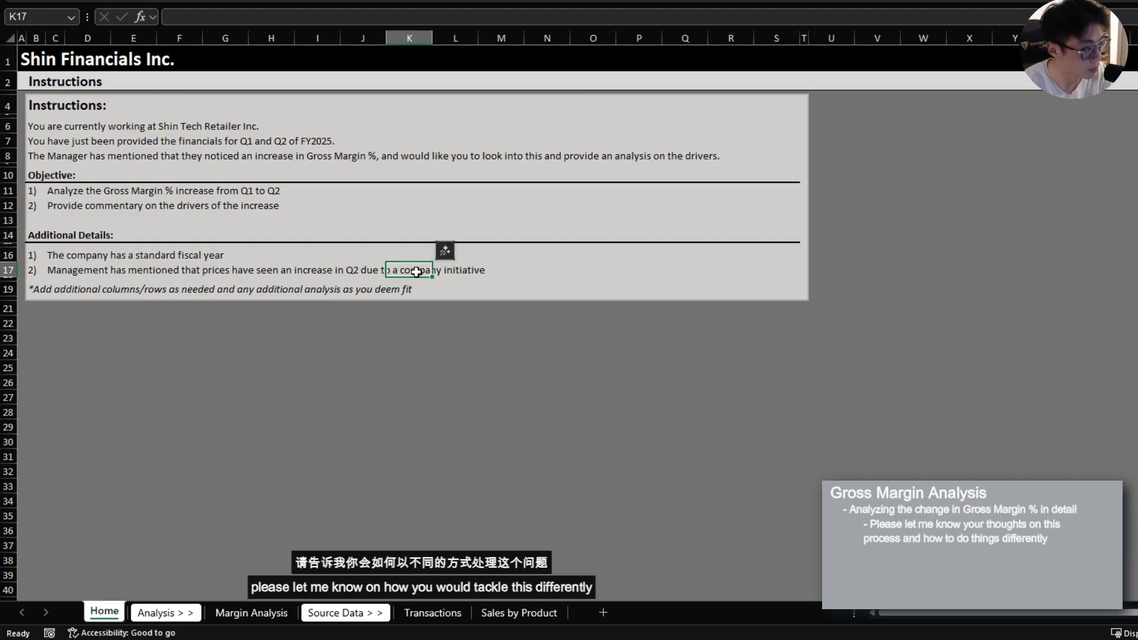
# Read the case instructions on the Home sheet about the Q1 and Q2 FY2025 financials
pyautogui.click(34, 140)
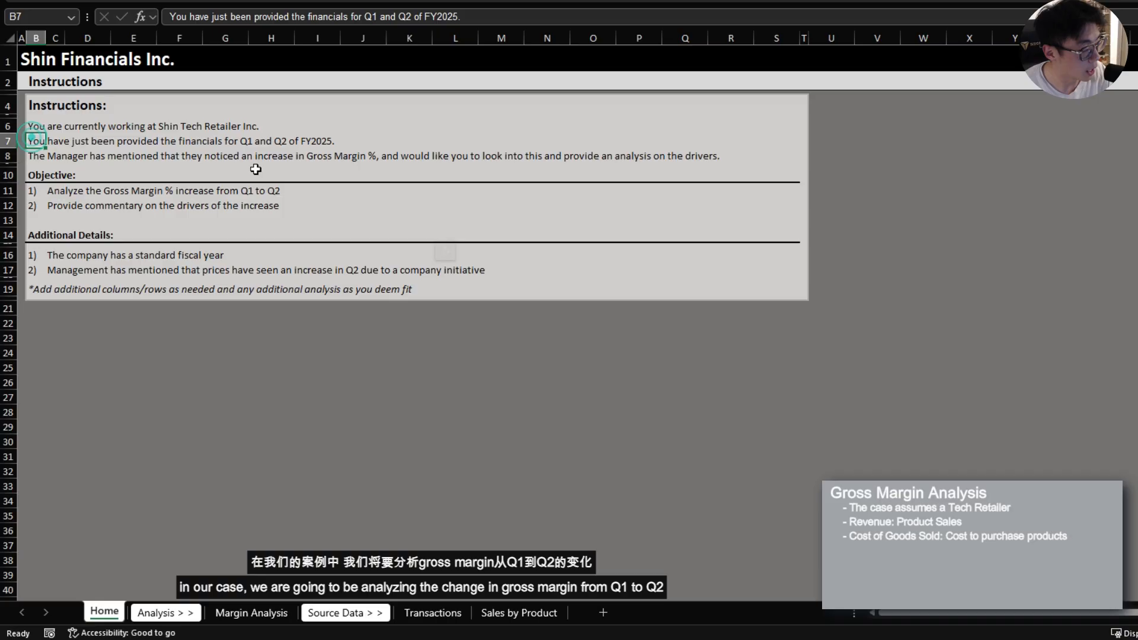
pyautogui.click(243, 141)
pyautogui.click(277, 137)
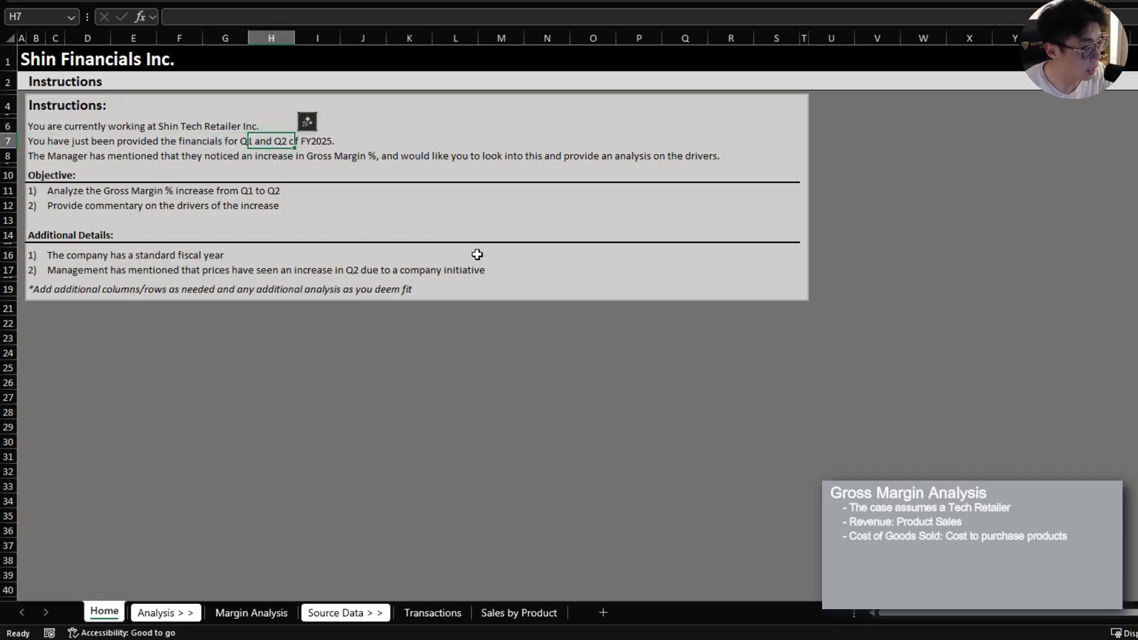
# Examine the Sales by Product prices and costs, and the GL accounts and amounts on the Transactions sheet
pyautogui.click(520, 612)
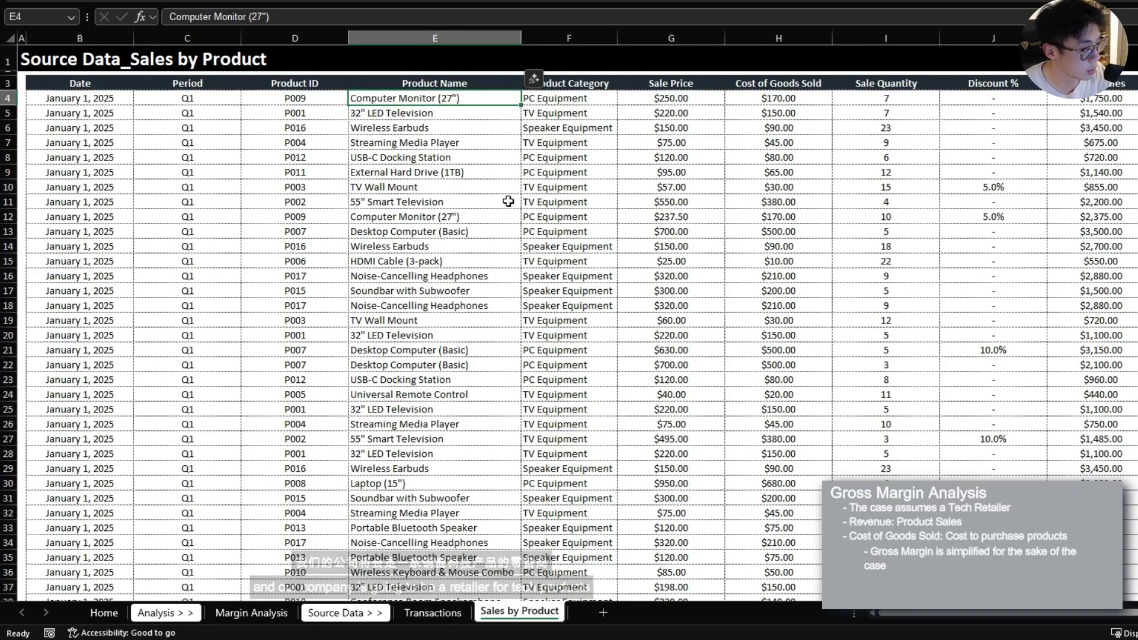
pyautogui.click(680, 99)
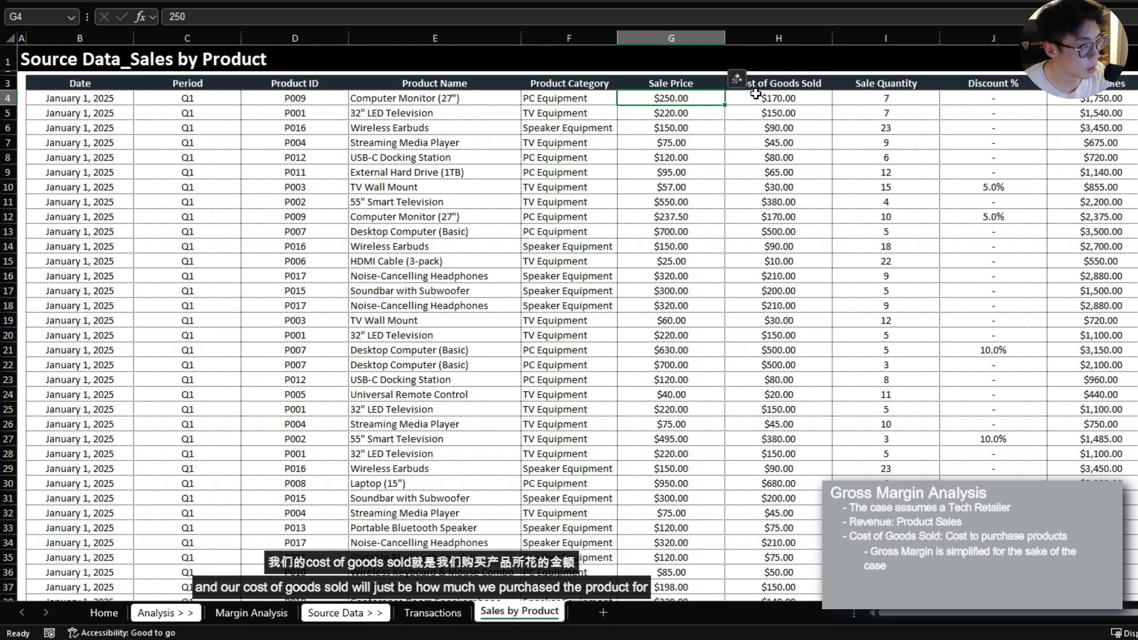
pyautogui.click(794, 96)
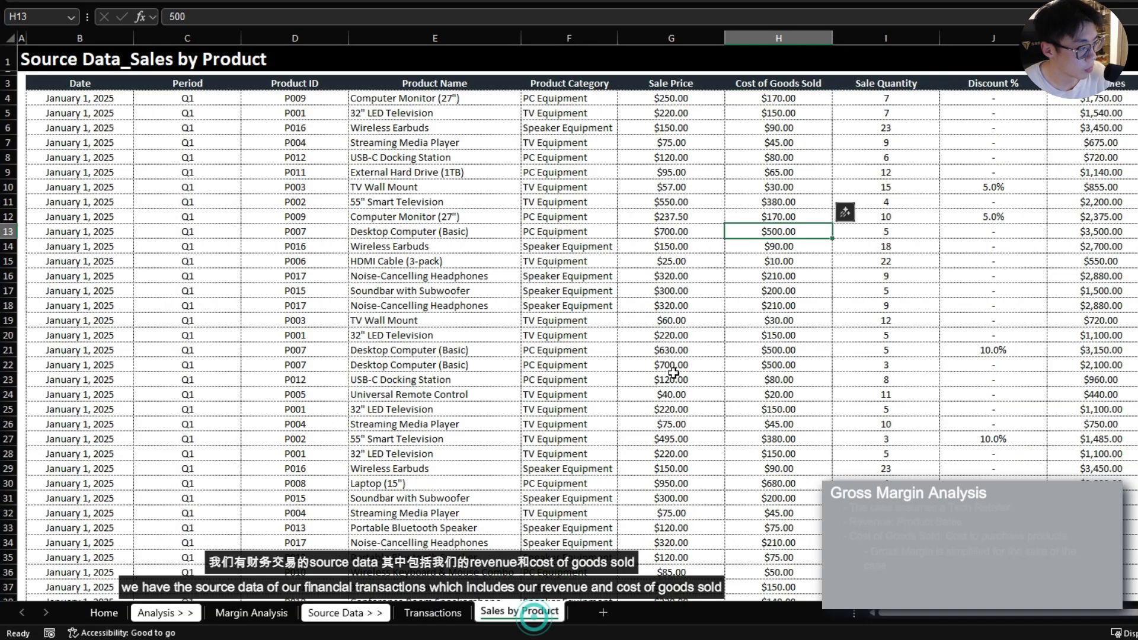
pyautogui.click(432, 612)
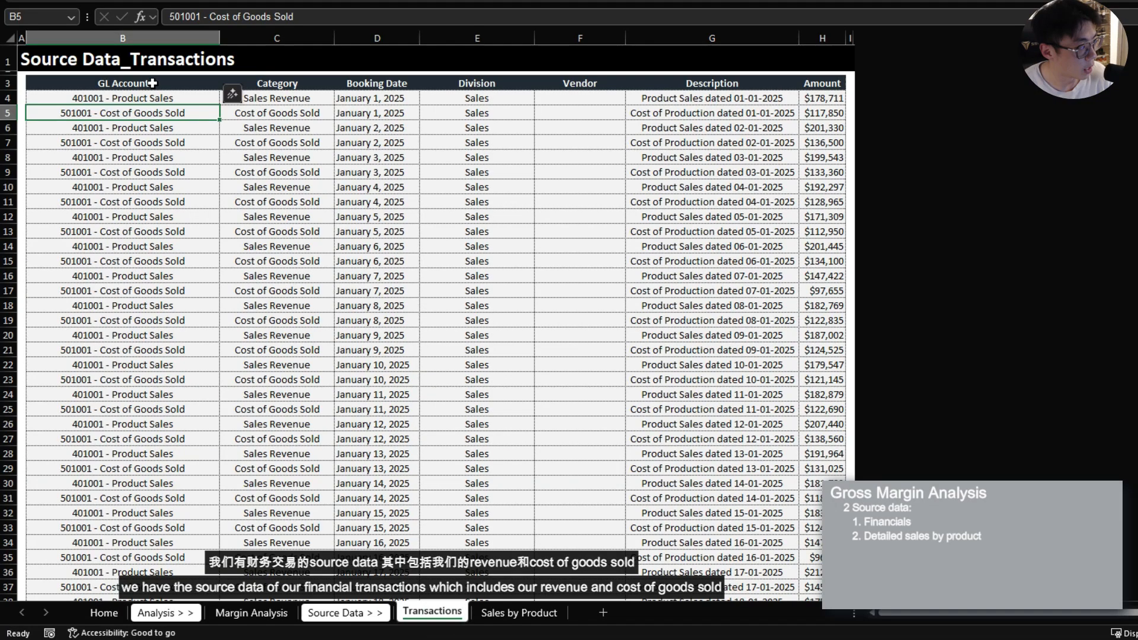
pyautogui.moveTo(152, 82); pyautogui.dragTo(815, 157)
pyautogui.click(815, 153)
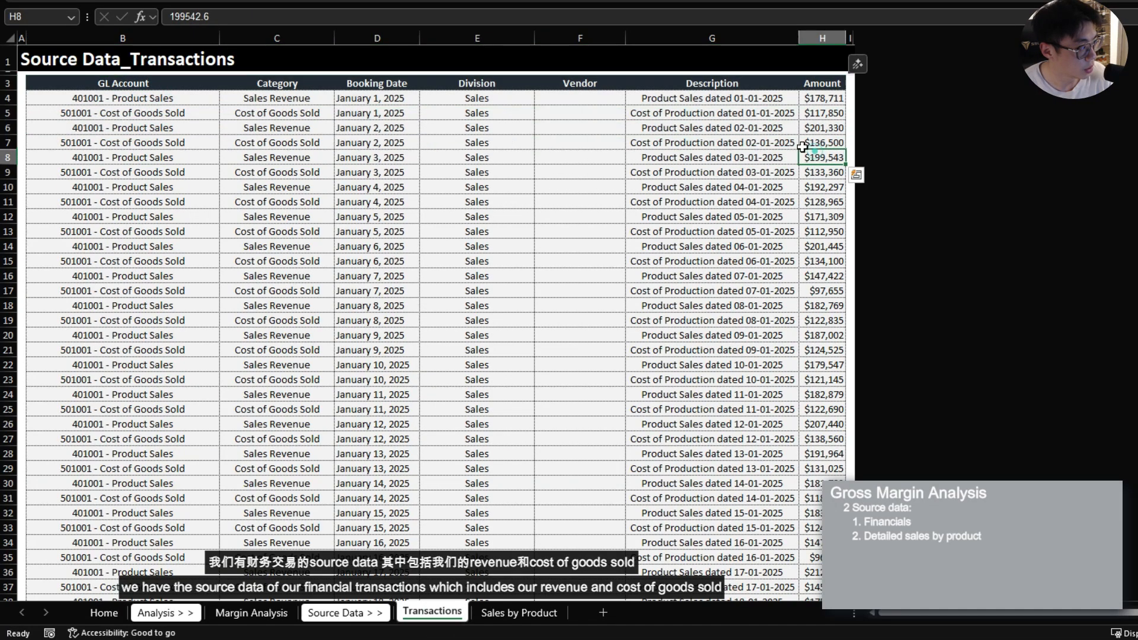
pyautogui.click(153, 97)
pyautogui.click(197, 111)
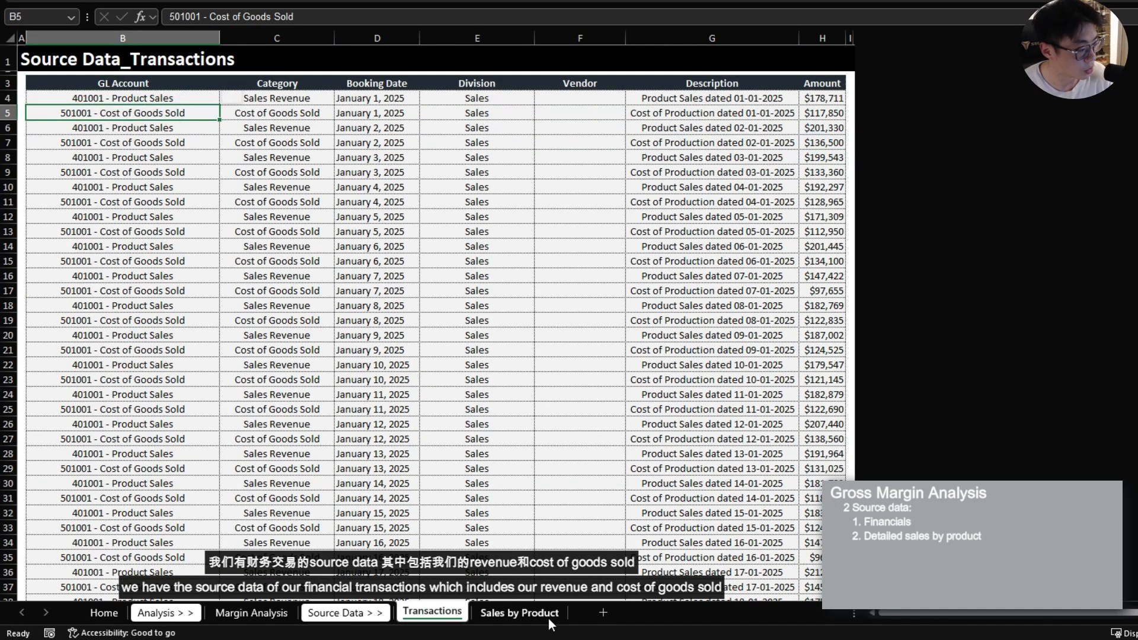
pyautogui.click(519, 612)
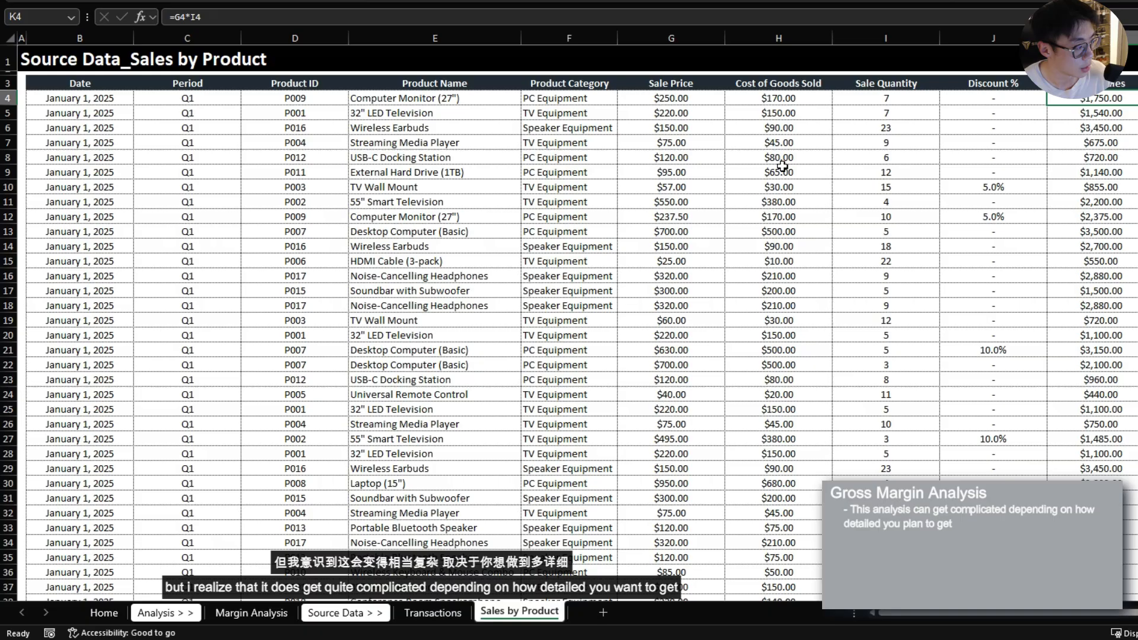
# Review the Margin Analysis template's Stage 1 gross margin table and Stage 2 product category table
pyautogui.click(250, 614)
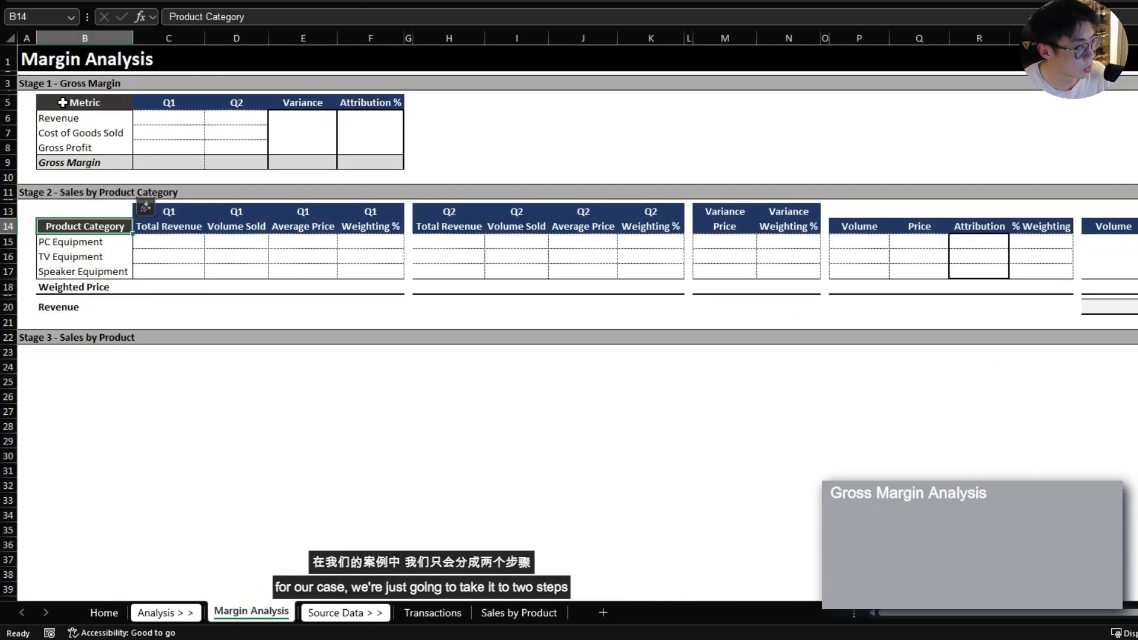
pyautogui.moveTo(63, 102); pyautogui.dragTo(360, 162)
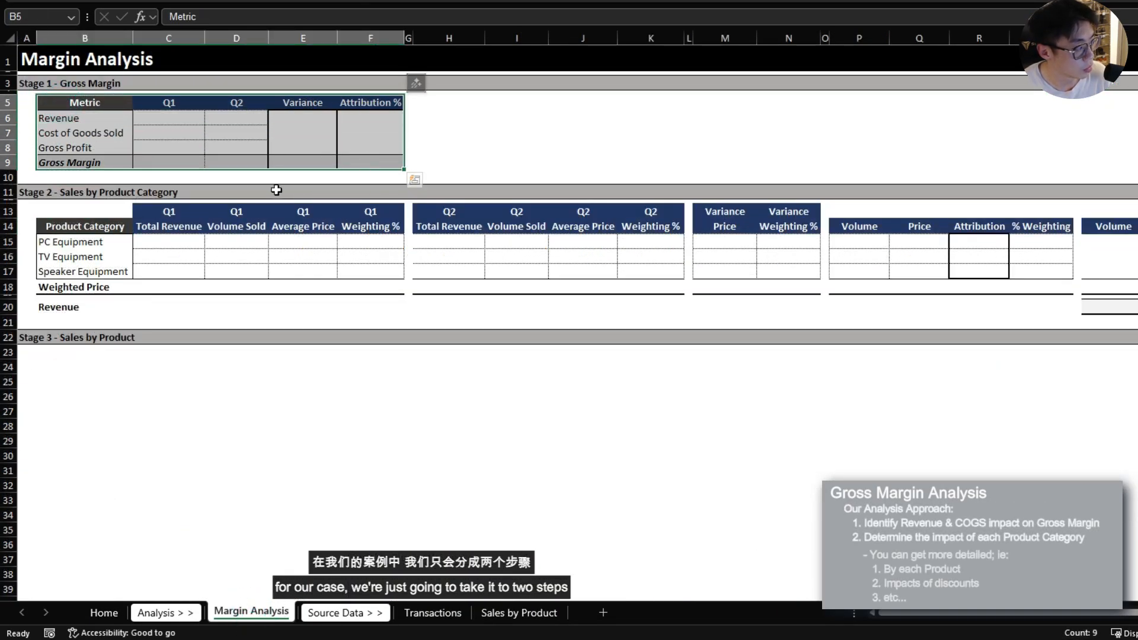
pyautogui.click(85, 159)
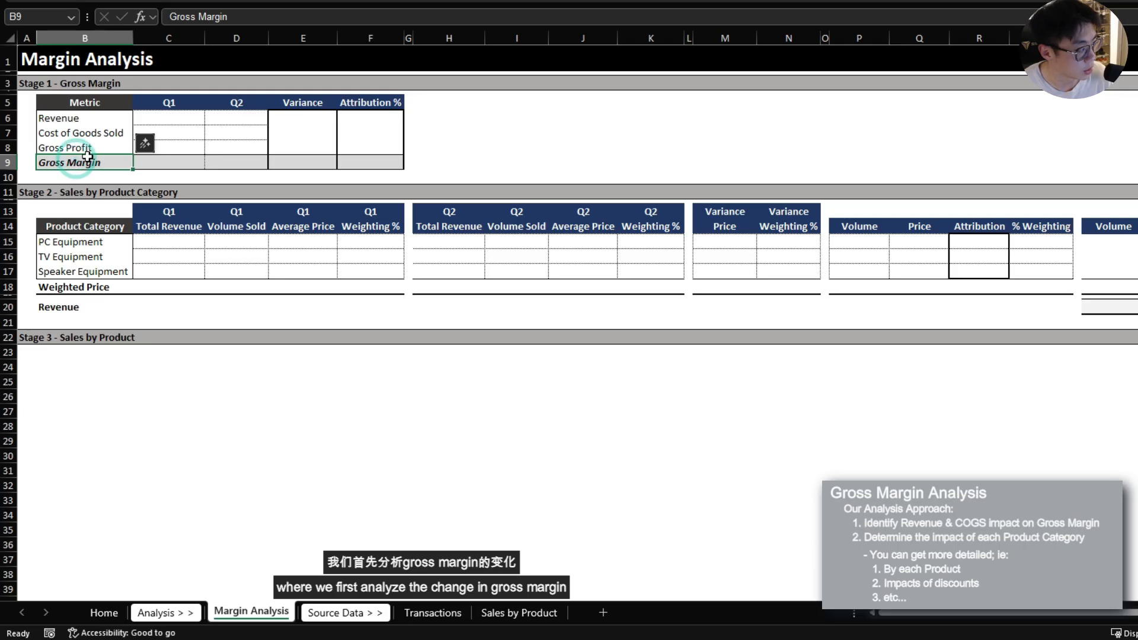
pyautogui.moveTo(87, 155); pyautogui.dragTo(274, 159)
pyautogui.click(59, 227)
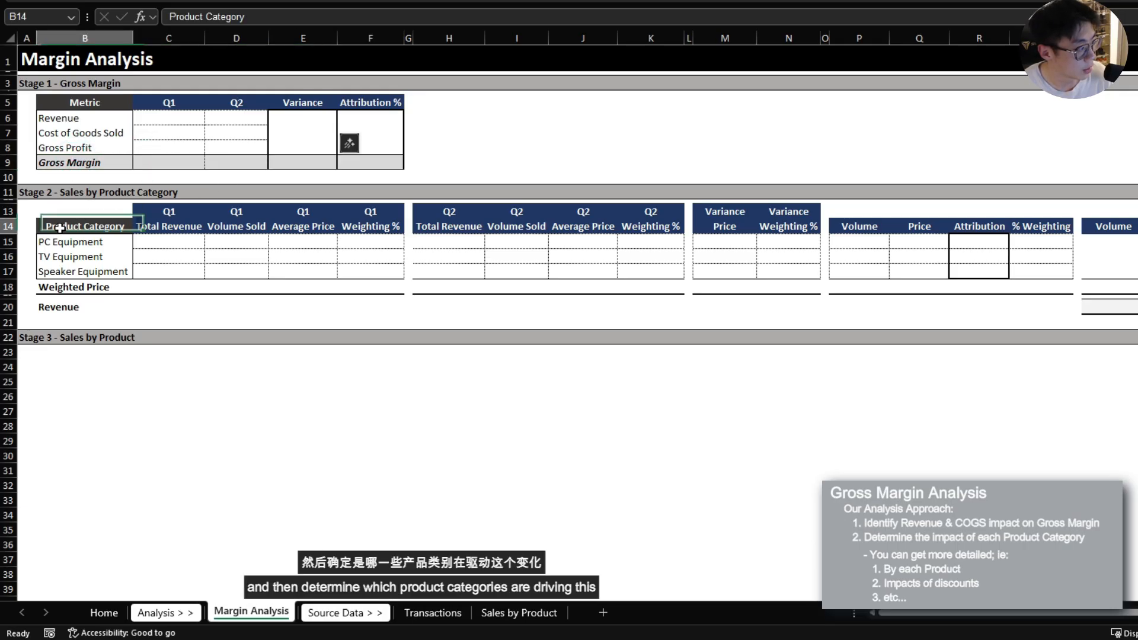
pyautogui.moveTo(60, 227); pyautogui.dragTo(358, 272)
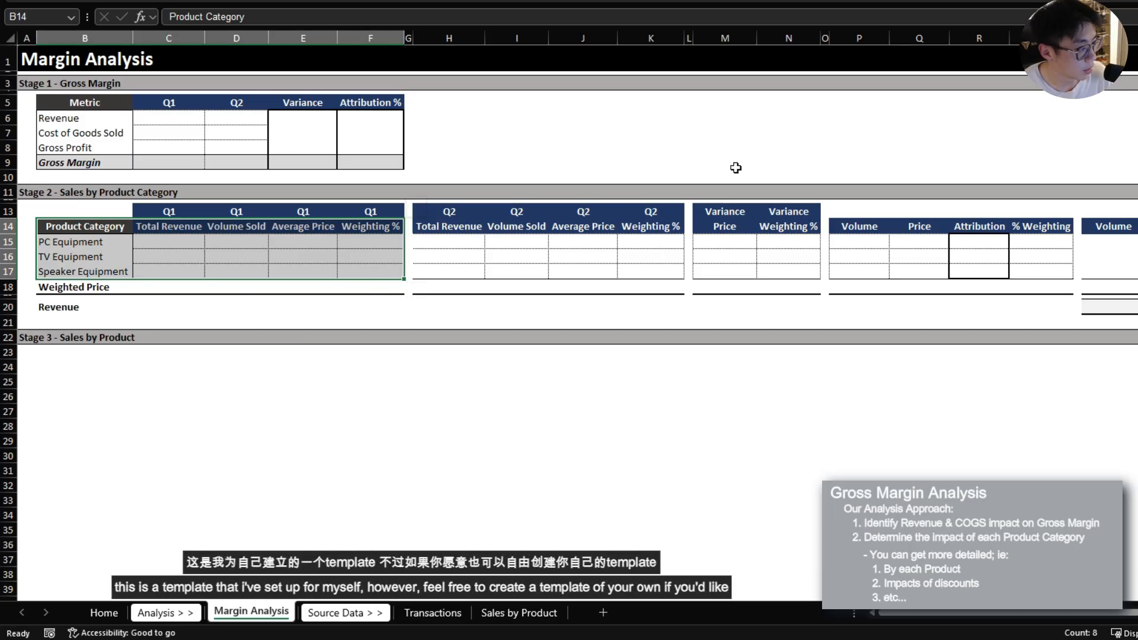
pyautogui.click(674, 322)
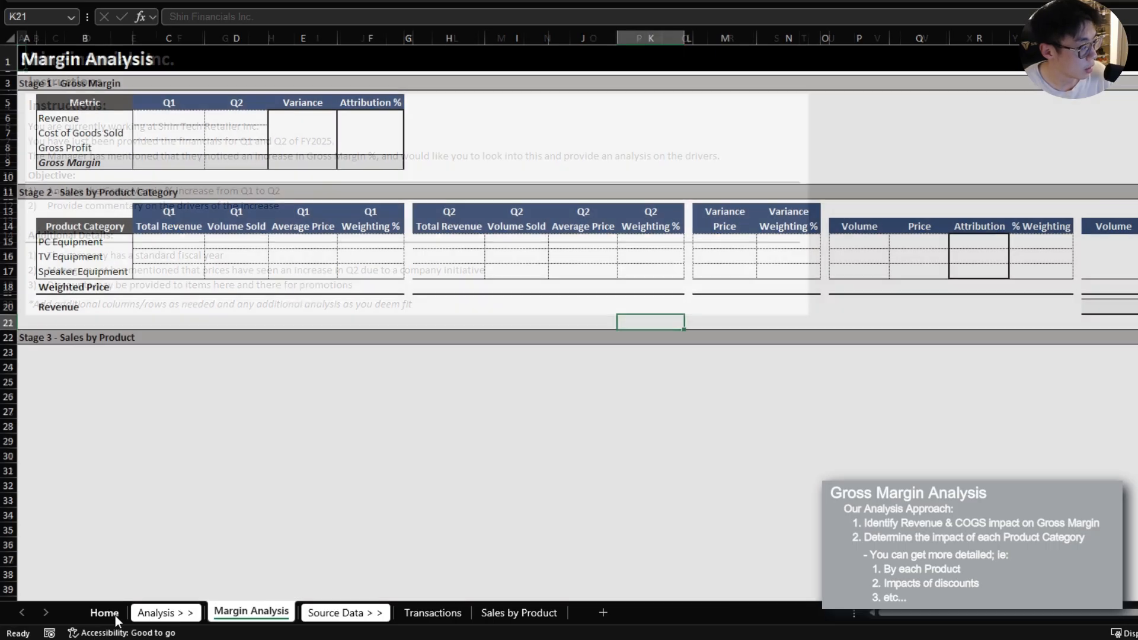
# Read the additional details on the Home sheet about the fiscal year, Q2 price increases and discounts
pyautogui.click(104, 612)
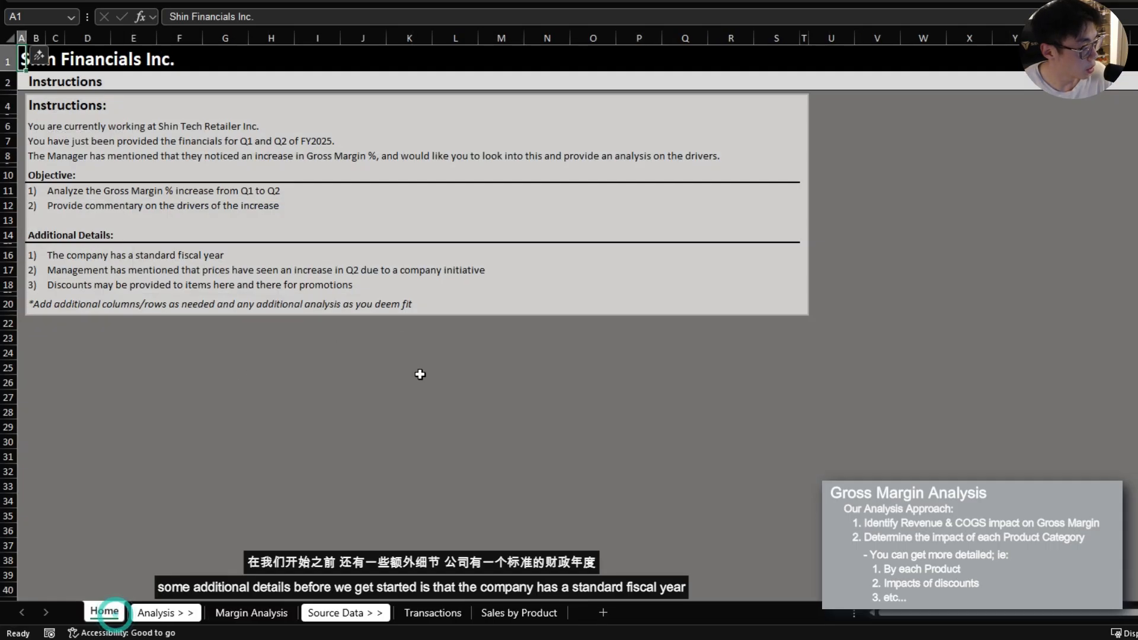
pyautogui.click(54, 256)
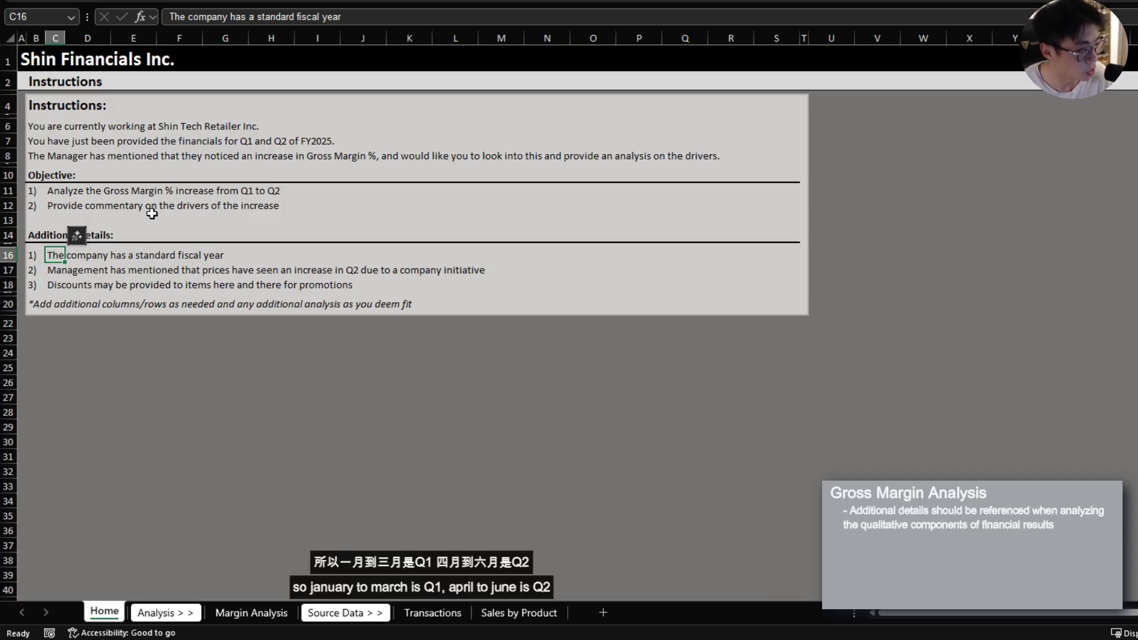
pyautogui.click(59, 268)
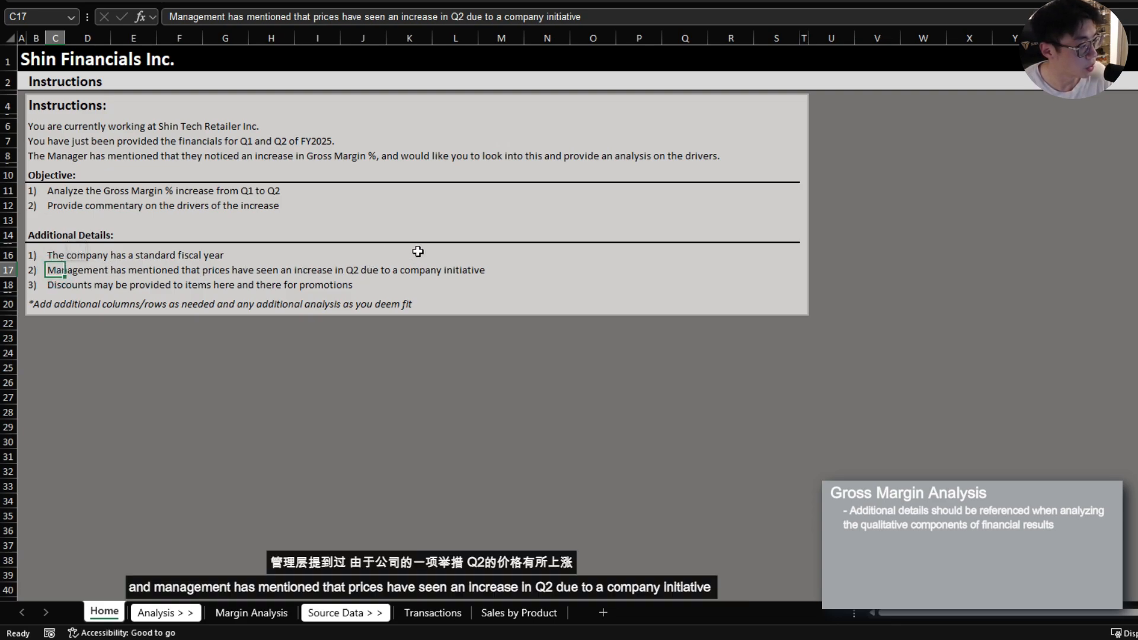
pyautogui.click(56, 284)
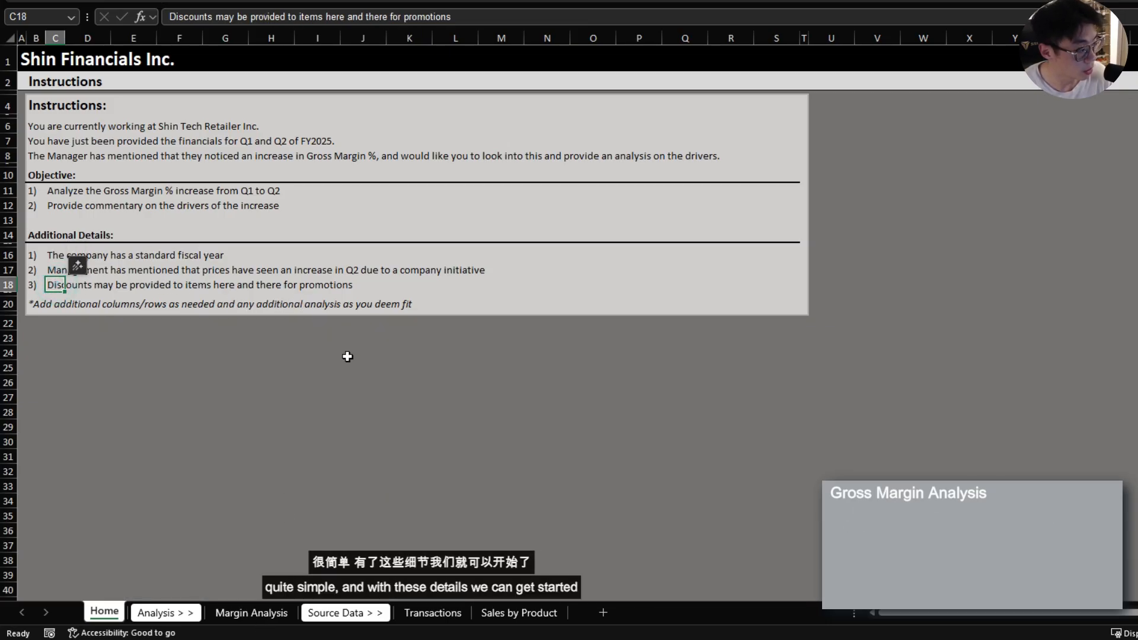
# Examine the Stage 1 layout on the Margin Analysis sheet, covering revenue, cost of goods sold, gross profit, gross margin and variance
pyautogui.click(261, 618)
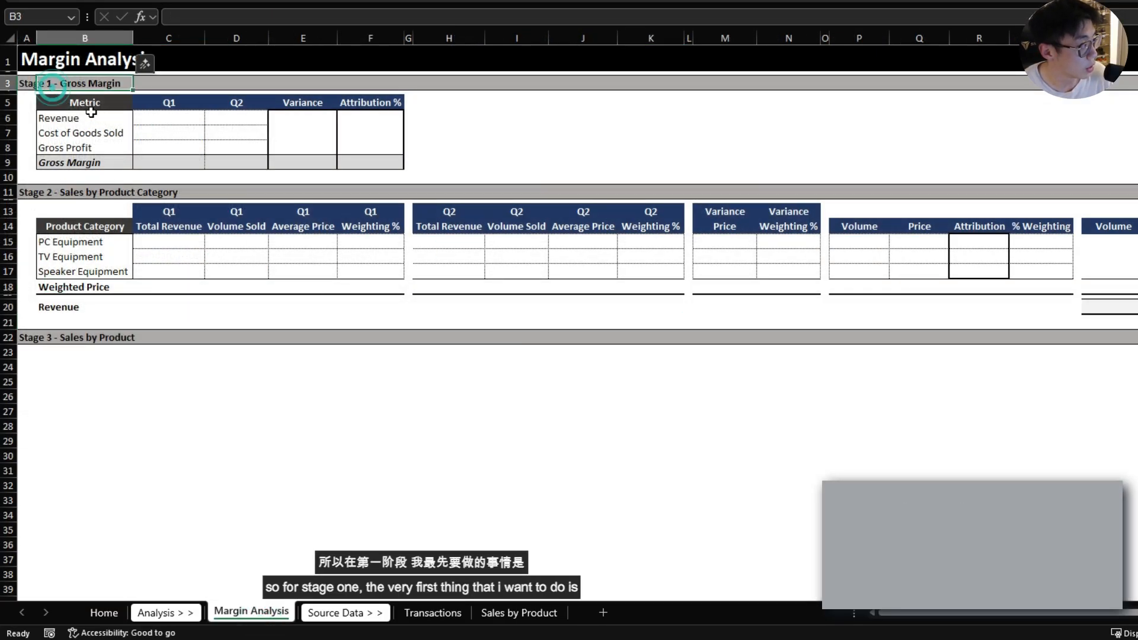
pyautogui.moveTo(90, 109); pyautogui.dragTo(383, 160)
pyautogui.click(167, 130)
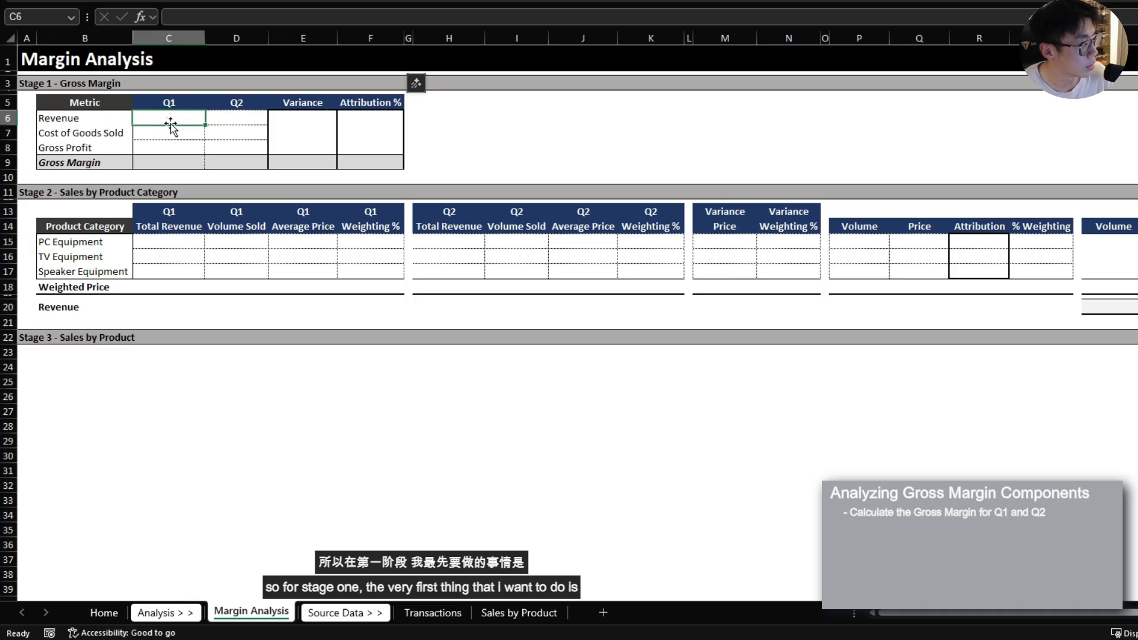
pyautogui.click(170, 145)
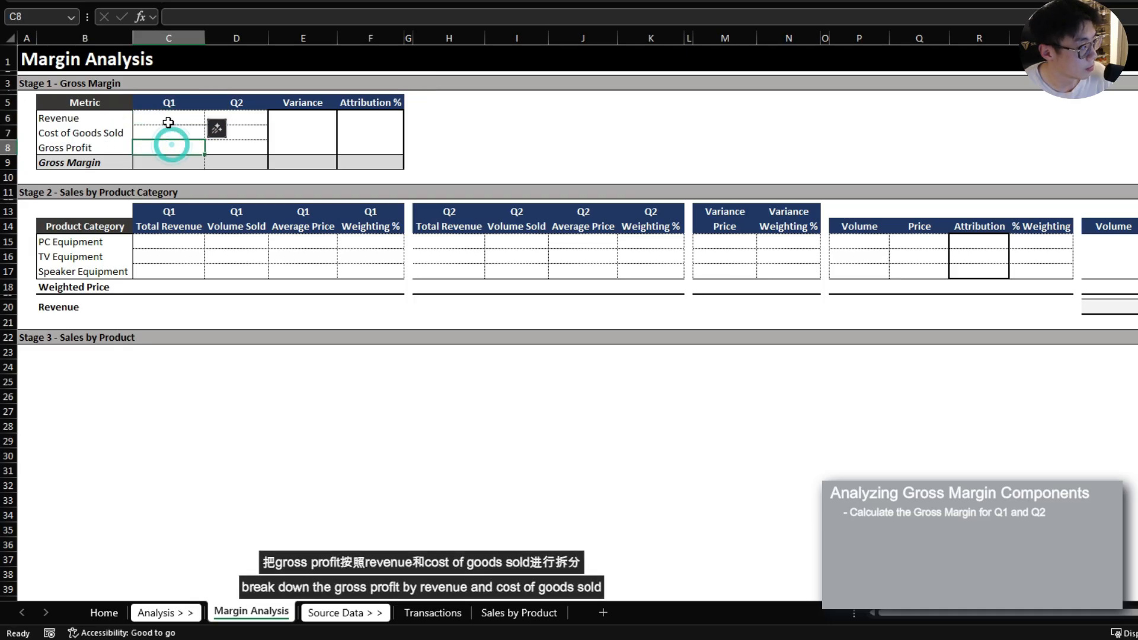
pyautogui.click(172, 119)
pyautogui.moveTo(180, 125); pyautogui.dragTo(184, 126)
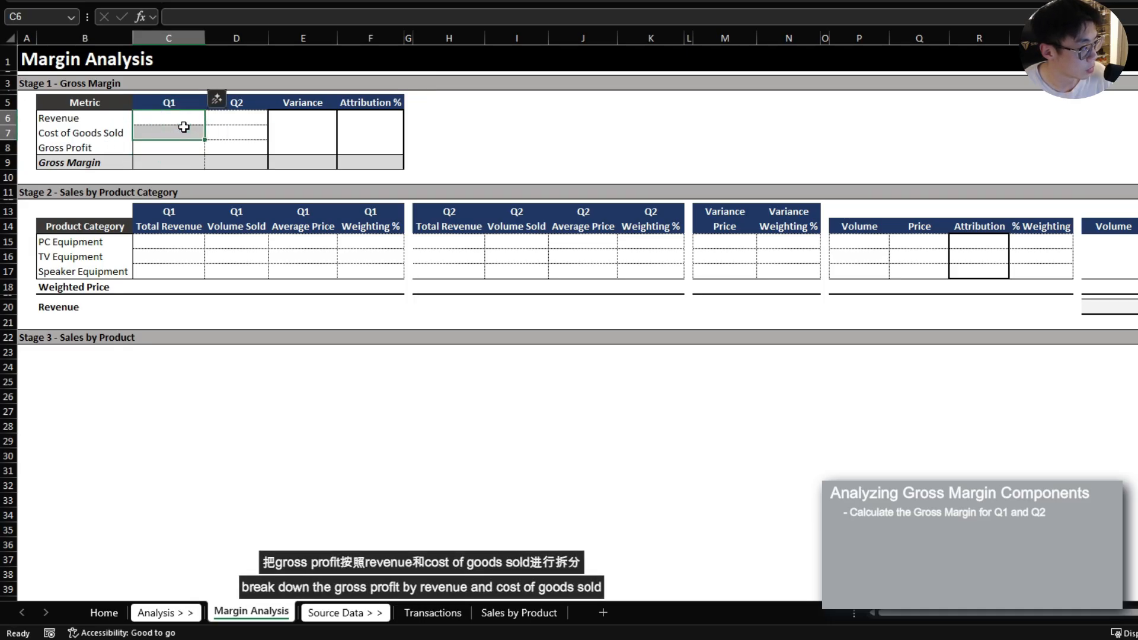
pyautogui.click(306, 118)
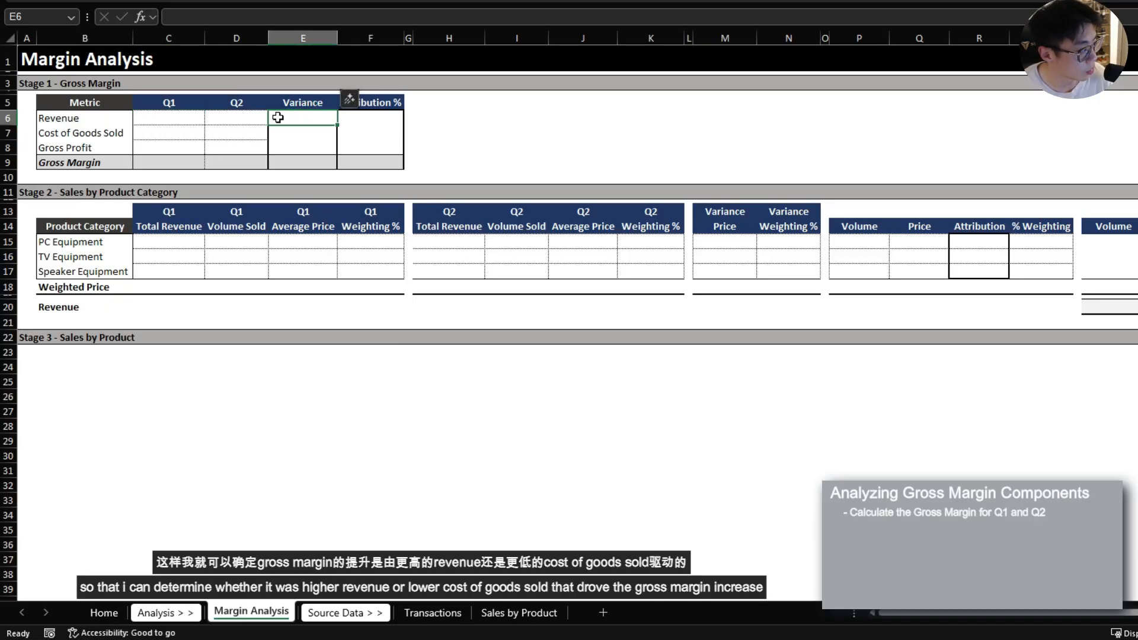
pyautogui.click(166, 127)
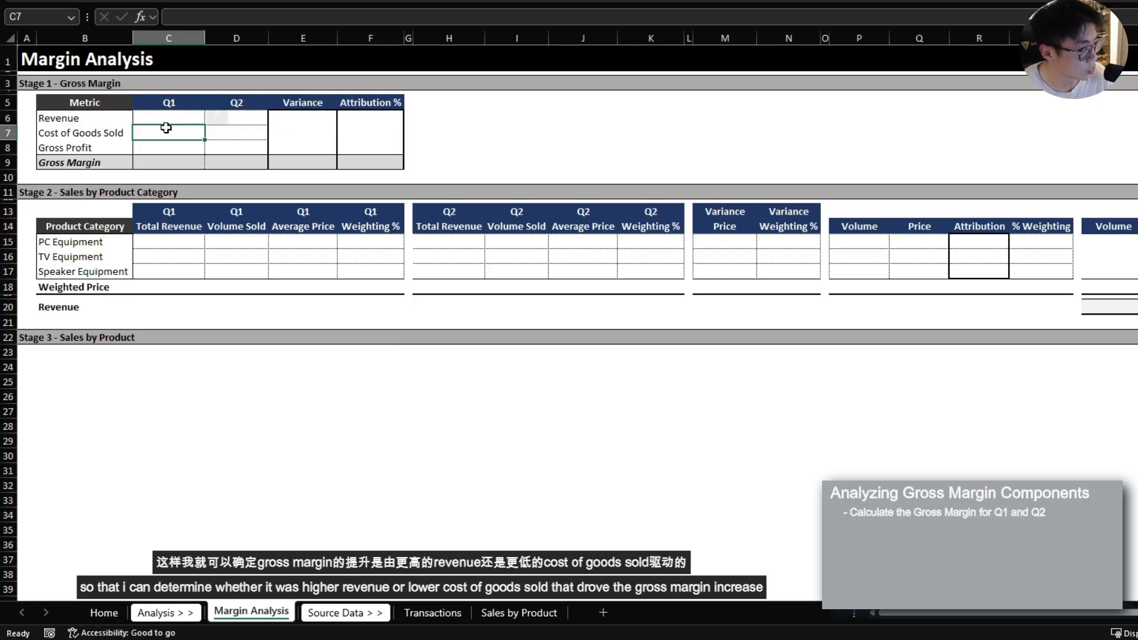
pyautogui.press('Down')
pyautogui.click(160, 158)
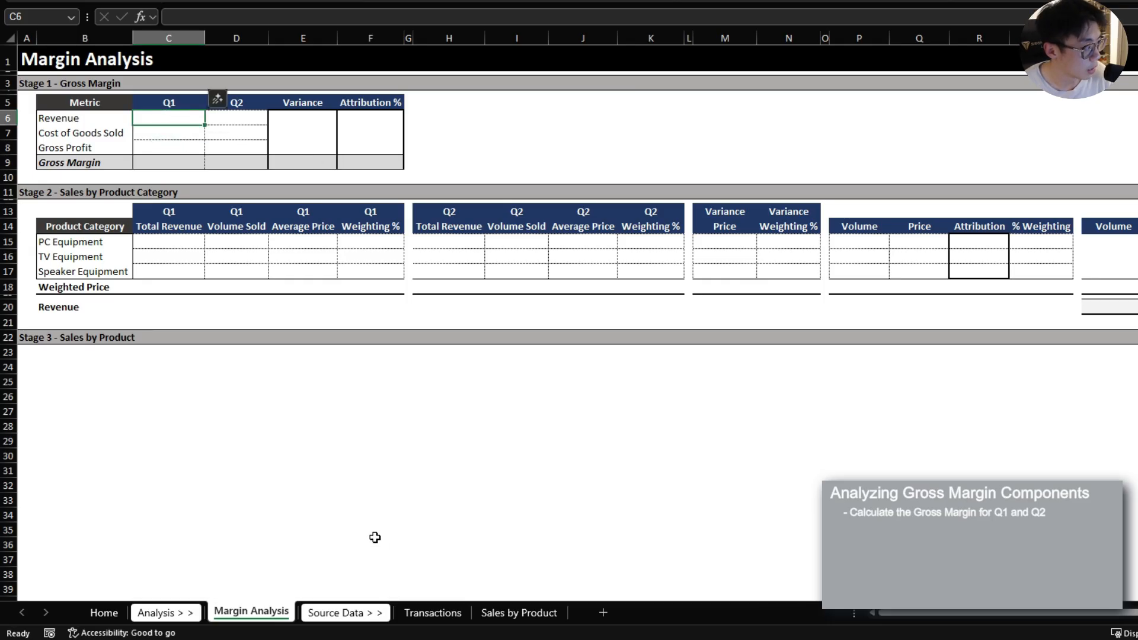
# Compare the columns and level of detail in the Transactions data with those in the Sales by Product data
pyautogui.click(433, 612)
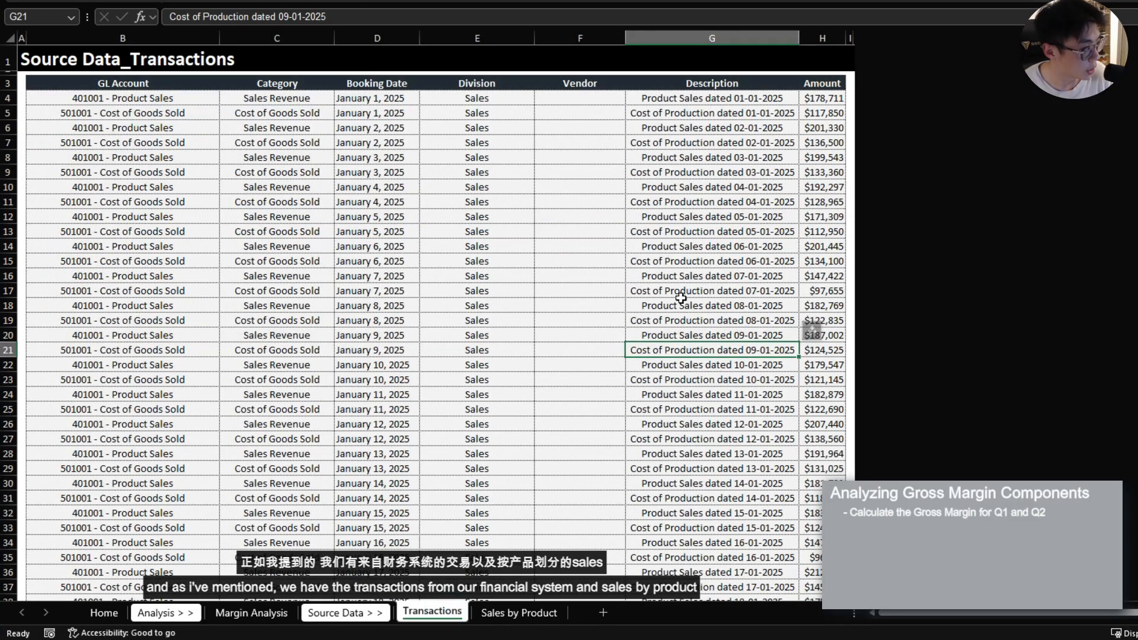
pyautogui.click(519, 612)
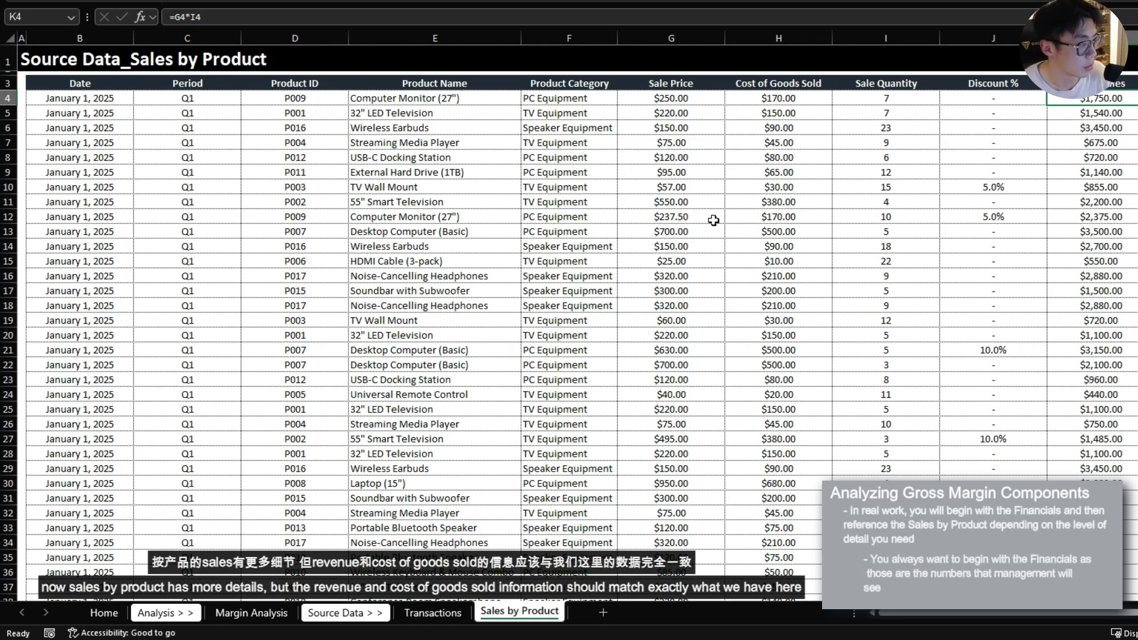
pyautogui.click(433, 617)
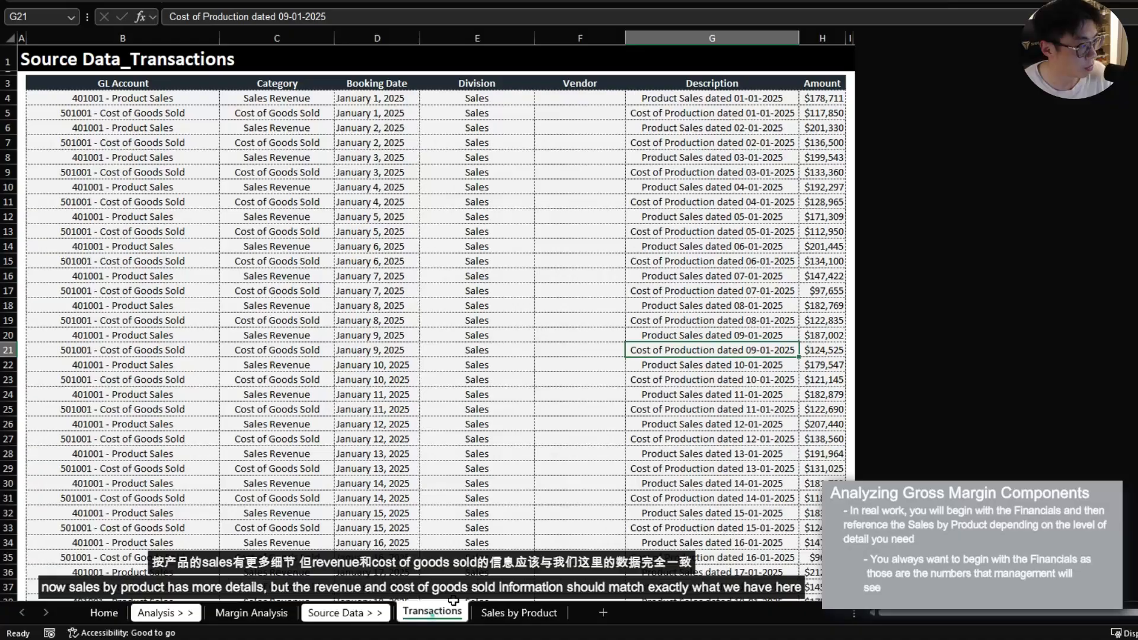
pyautogui.moveTo(714, 88); pyautogui.dragTo(713, 301)
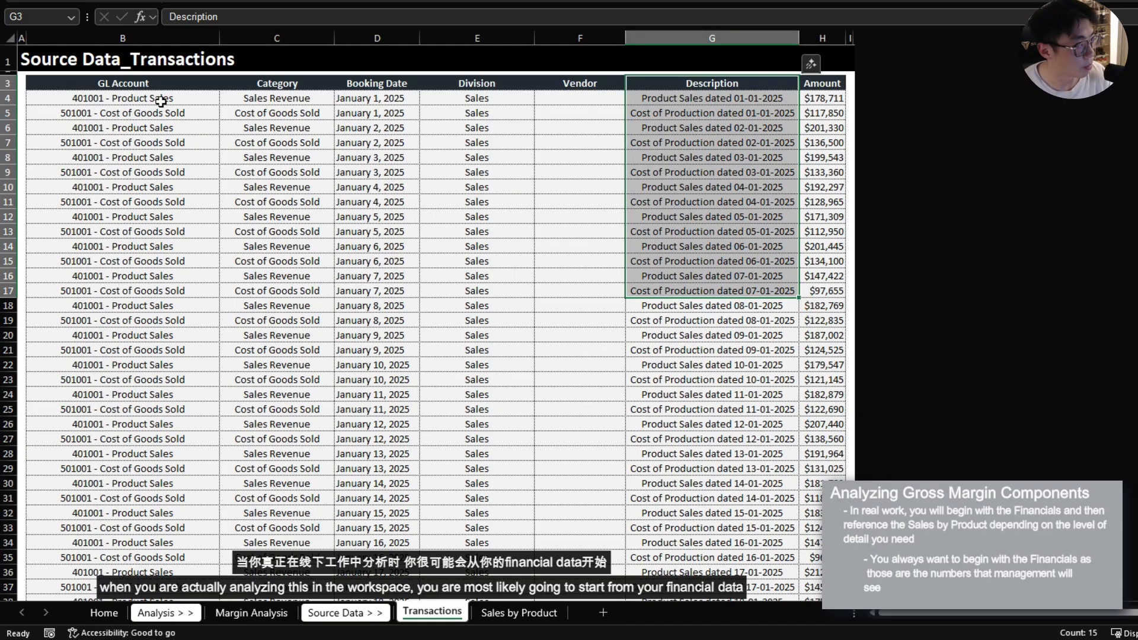
pyautogui.click(122, 87)
pyautogui.moveTo(122, 87); pyautogui.dragTo(823, 217)
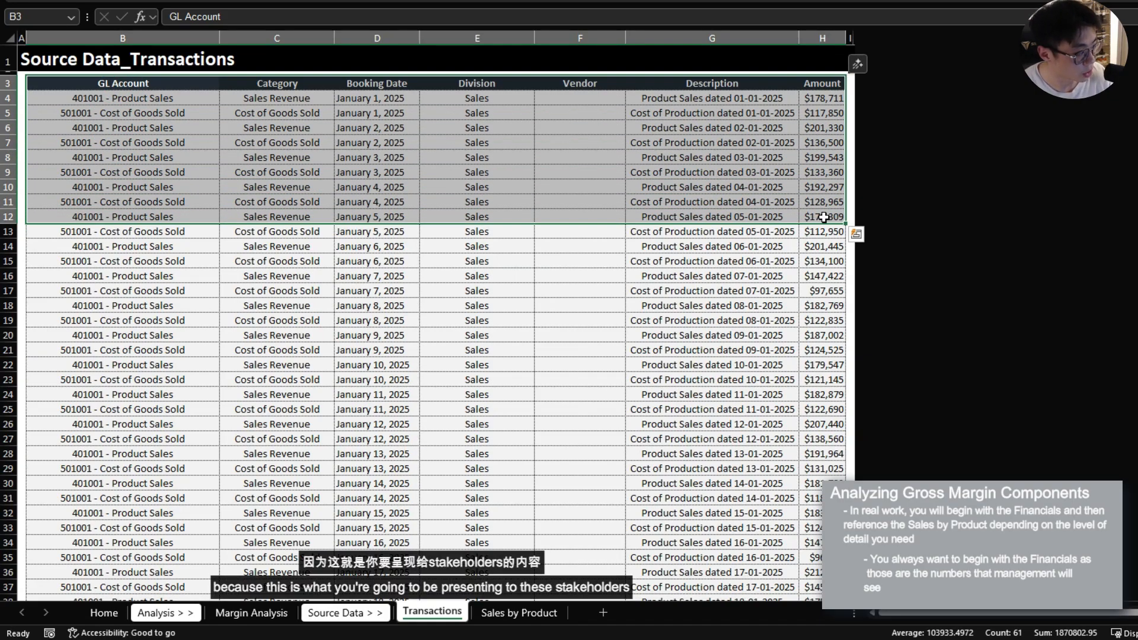
pyautogui.click(519, 613)
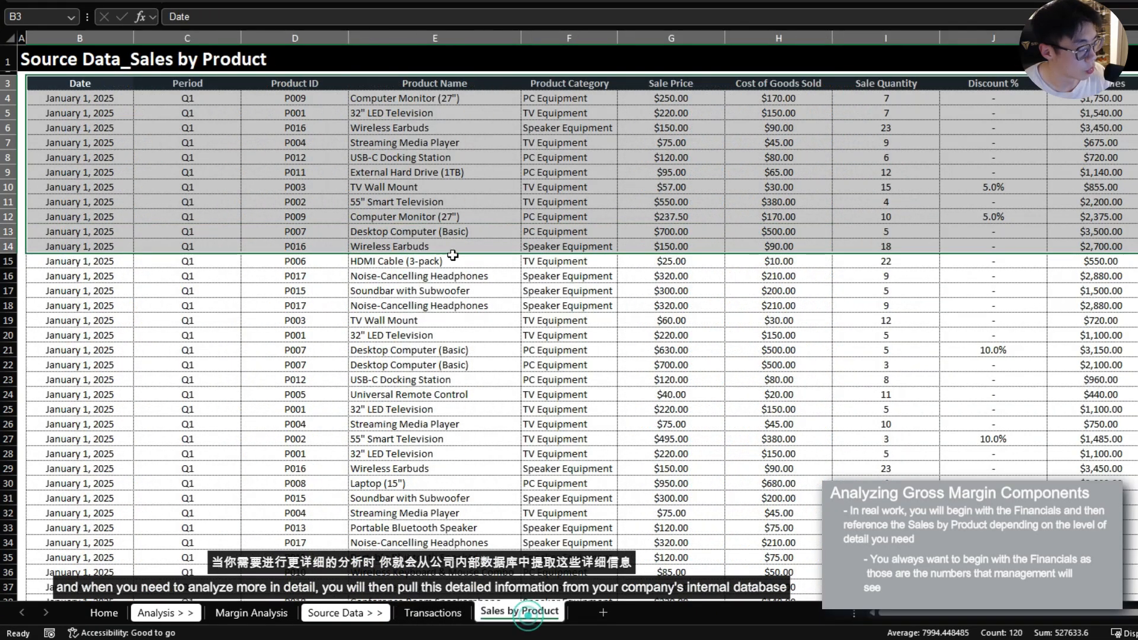
pyautogui.moveTo(64, 88); pyautogui.dragTo(1110, 277)
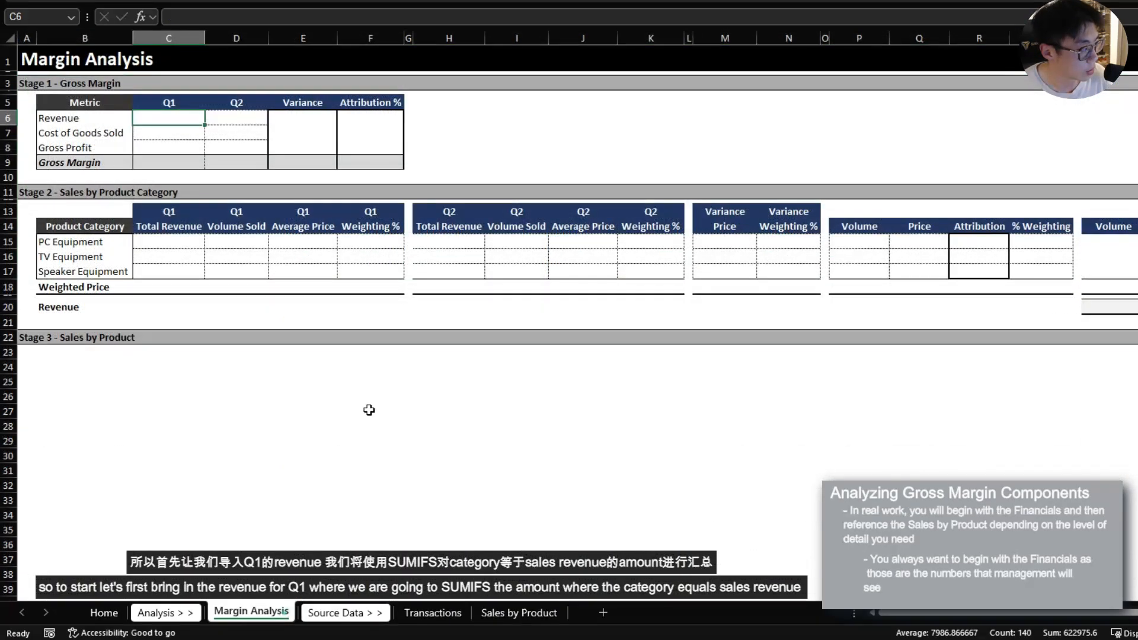
# Start a SUMIFS formula for Q1 revenue in C6, using absolute column Transactions!$H:$H as the sum range
pyautogui.click(160, 117)
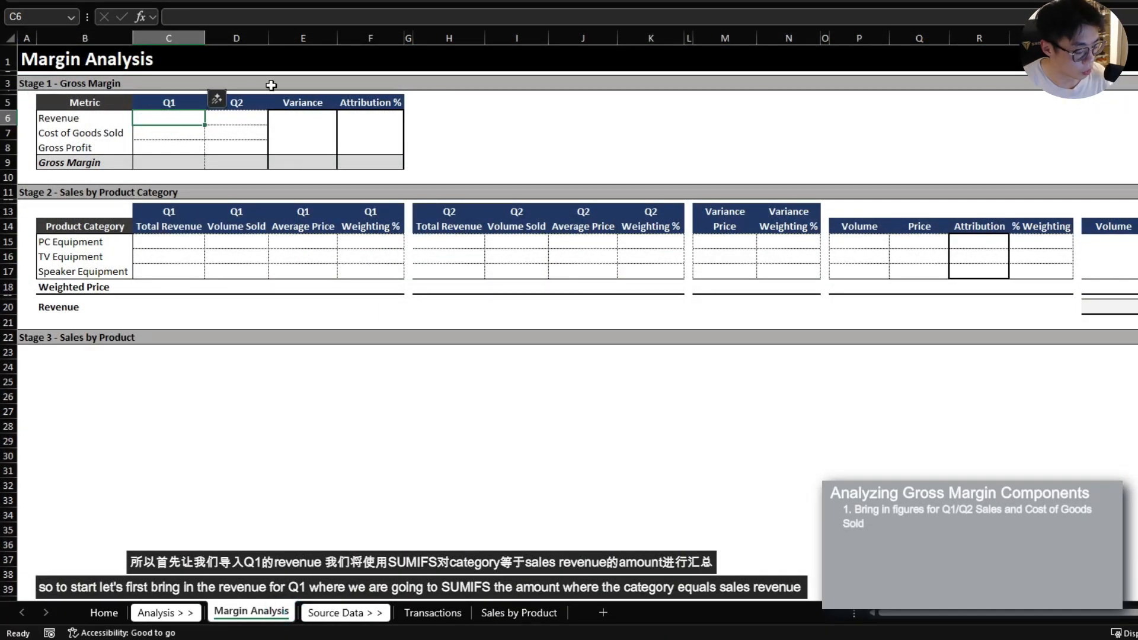
pyautogui.write('=SUMIFS(')
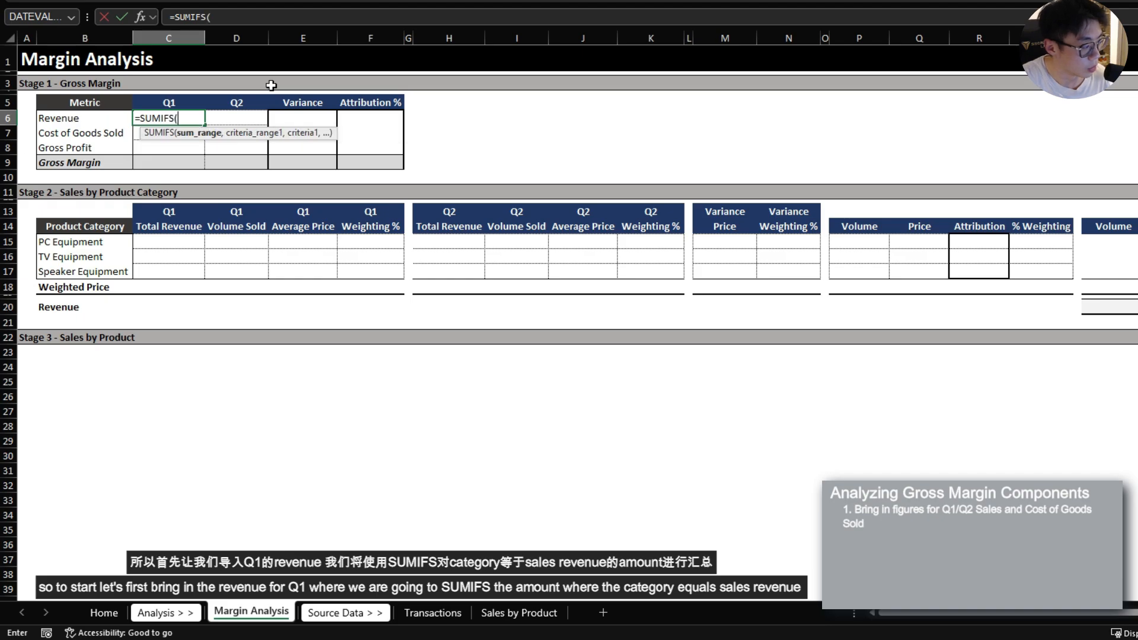
pyautogui.hotkey('ctrl', 'pagedown')
pyautogui.hotkey('ctrl', 'pagedown')
pyautogui.press('Right')
pyautogui.press('Right')
pyautogui.press('Right')
pyautogui.press('Right')
pyautogui.press('Right')
pyautogui.hotkey('ctrl', 'space')
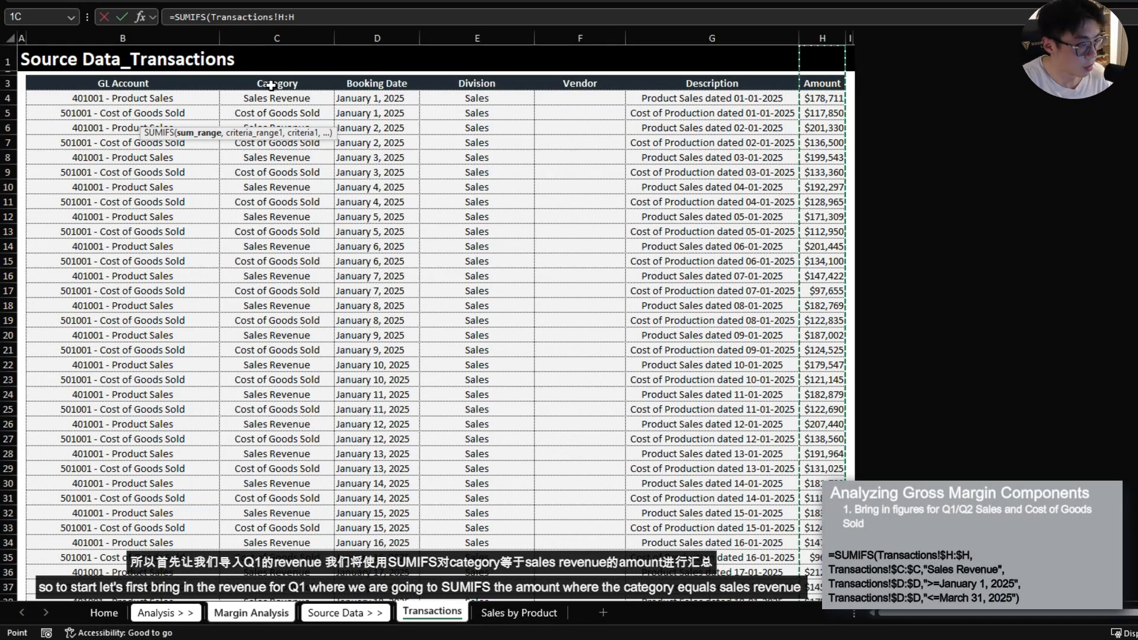
pyautogui.press('F4')
# Add a condition to the SUMIFS that Transactions!$C:$C equals "Sales Revenue"
pyautogui.write(',')
pyautogui.press('Right')
pyautogui.press('Right')
pyautogui.hotkey('ctrl', 'space')
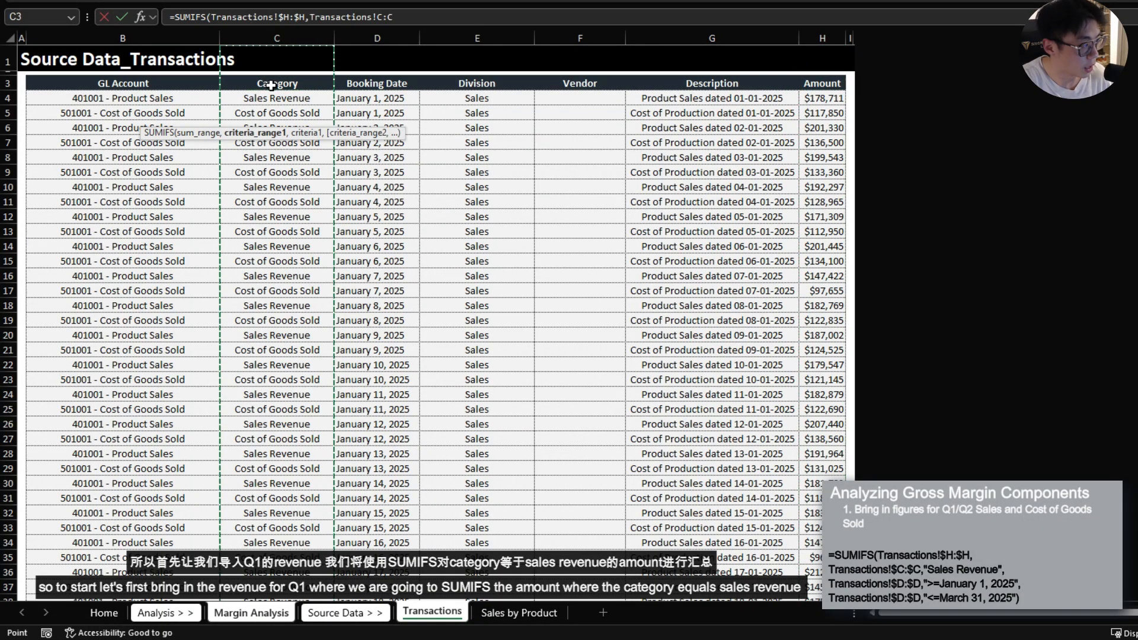
pyautogui.press('F4')
pyautogui.write(',"Sales')
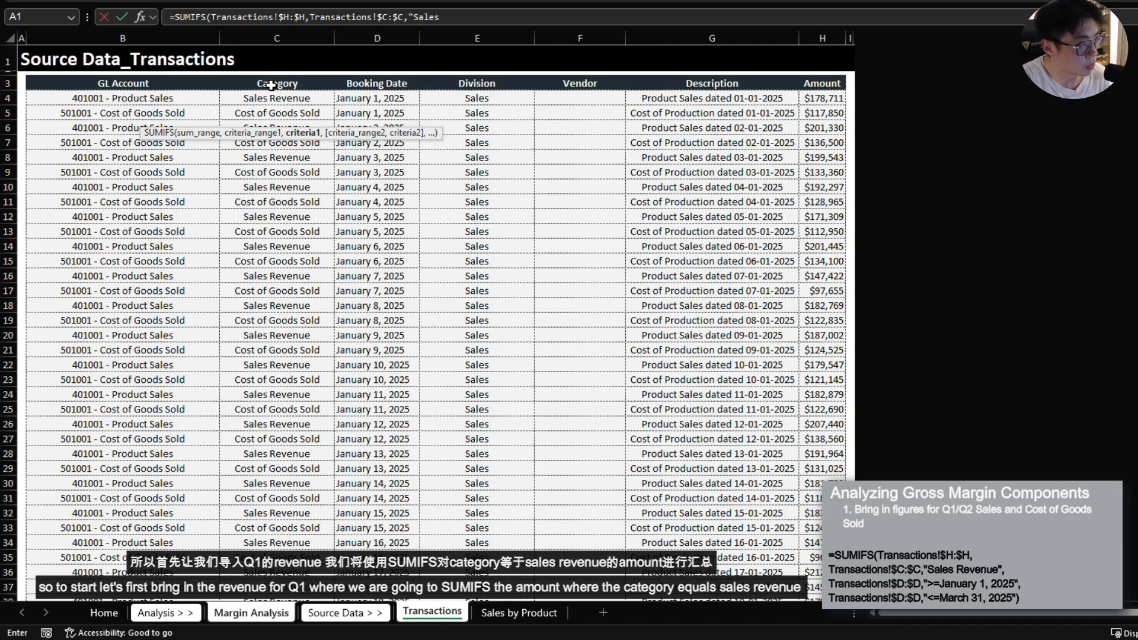
pyautogui.write(' Revenue",')
# Add the start date condition on Transactions!$D:$D with the criterion ">=January 1, 2025"
pyautogui.press('Right')
pyautogui.press('Right')
pyautogui.press('Right')
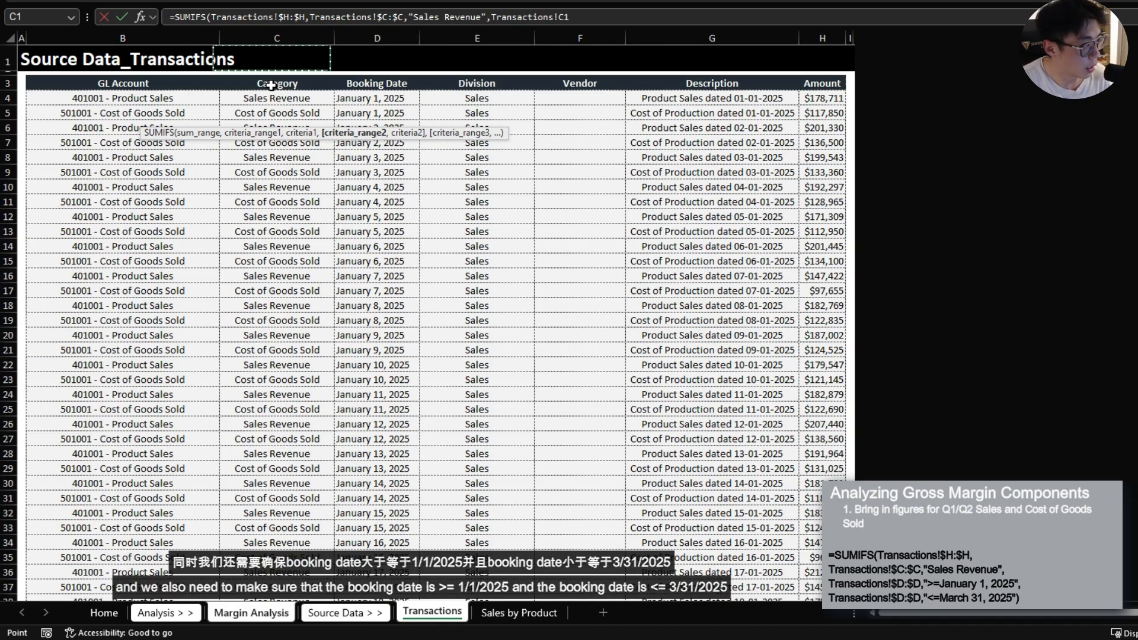
pyautogui.hotkey('ctrl', 'space')
pyautogui.press('F4')
pyautogui.write(',">=January ')
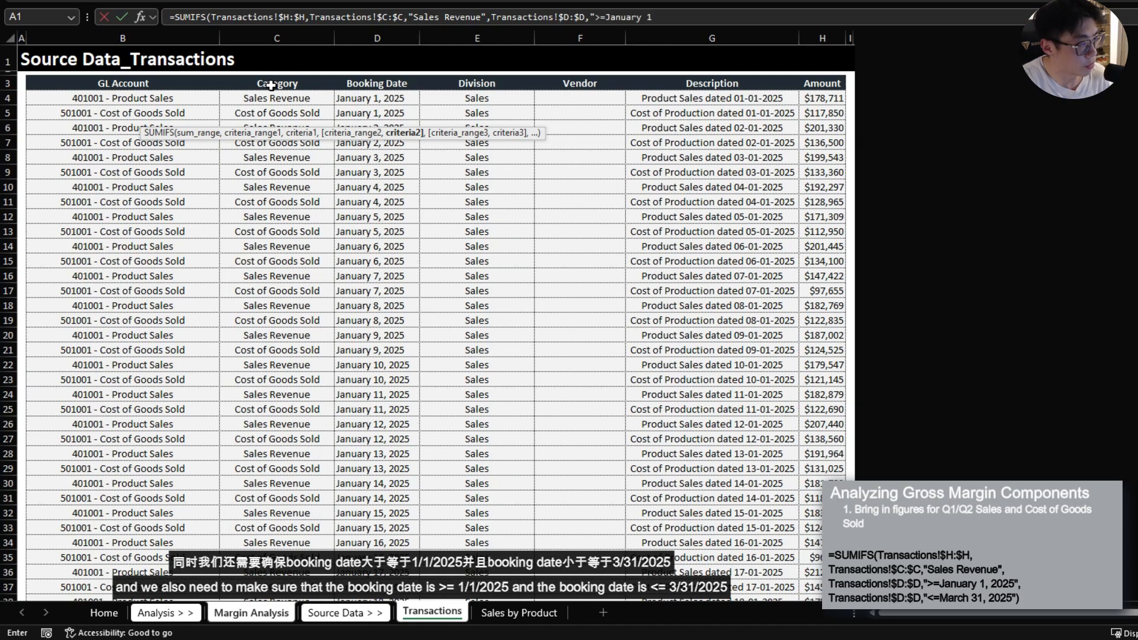
# Add the end date condition "<=March 31, 2025" on Transactions!$D:$D and complete the Q1 revenue formula
pyautogui.write(',')
pyautogui.press('Right')
pyautogui.press('Right')
pyautogui.press('Right')
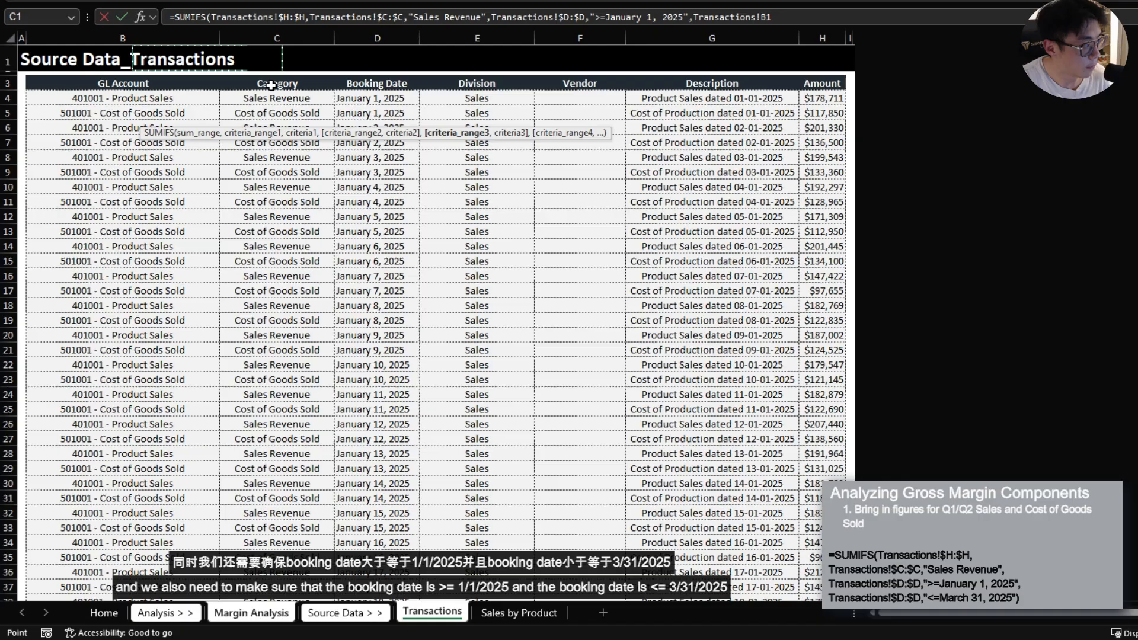
pyautogui.hotkey('ctrl', 'space')
pyautogui.press('F4')
pyautogui.write(',"<=Mar')
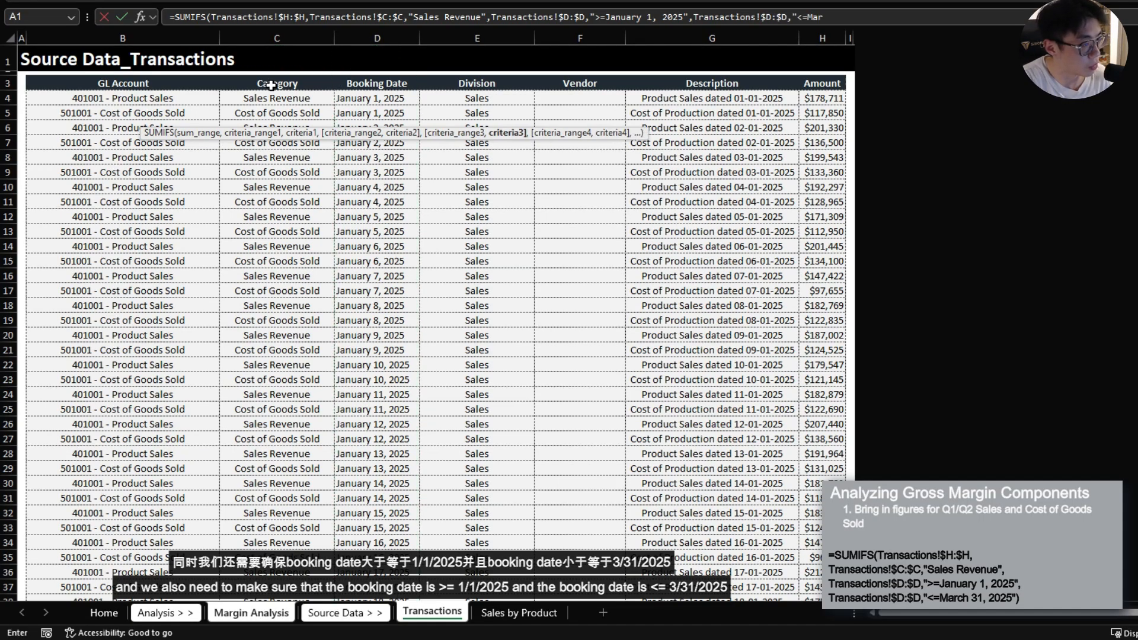
pyautogui.write(')')
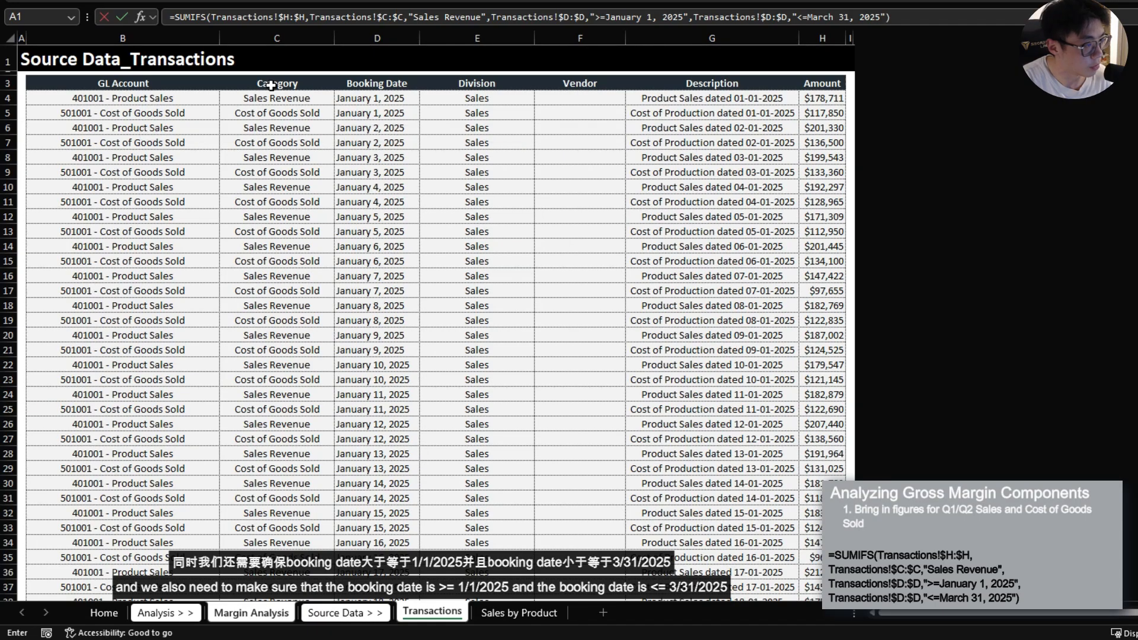
pyautogui.press('Return')
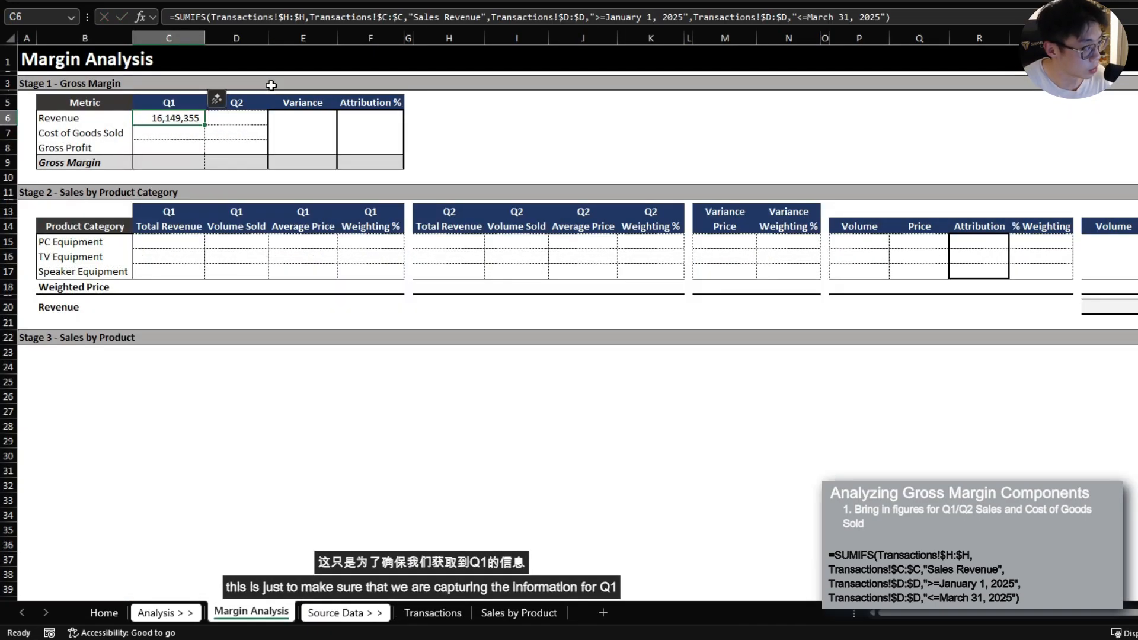
# Copy the Q1 revenue formula into the Q1 Cost of Goods Sold cell C7, pasting formulas only
pyautogui.hotkey('ctrl', 'c')
pyautogui.press('Right')
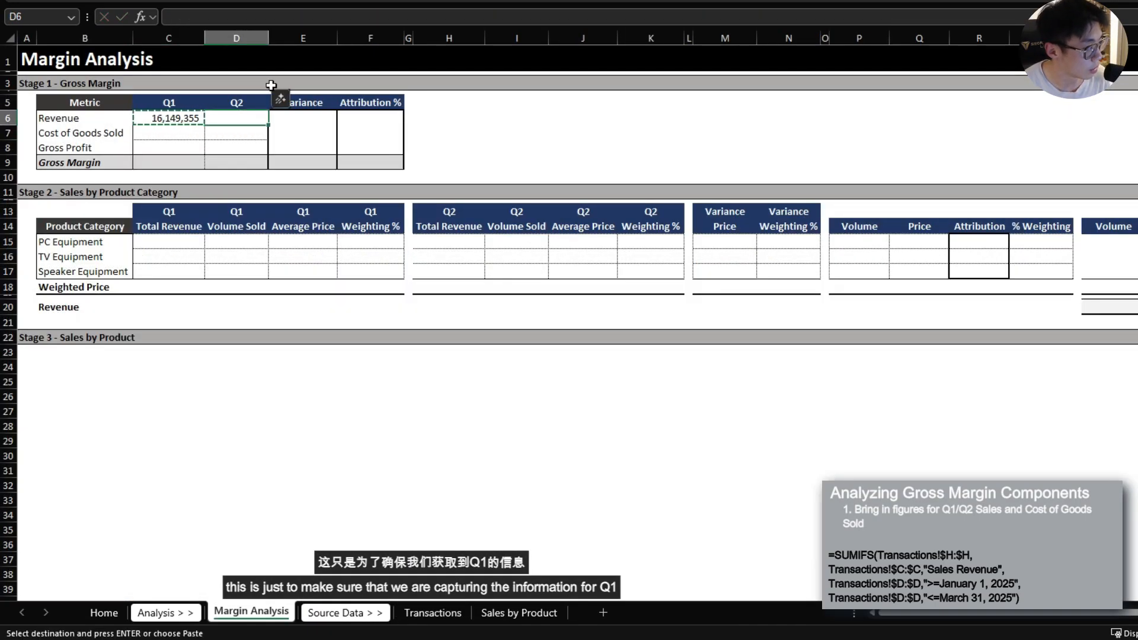
pyautogui.press('Left')
pyautogui.press('Up')
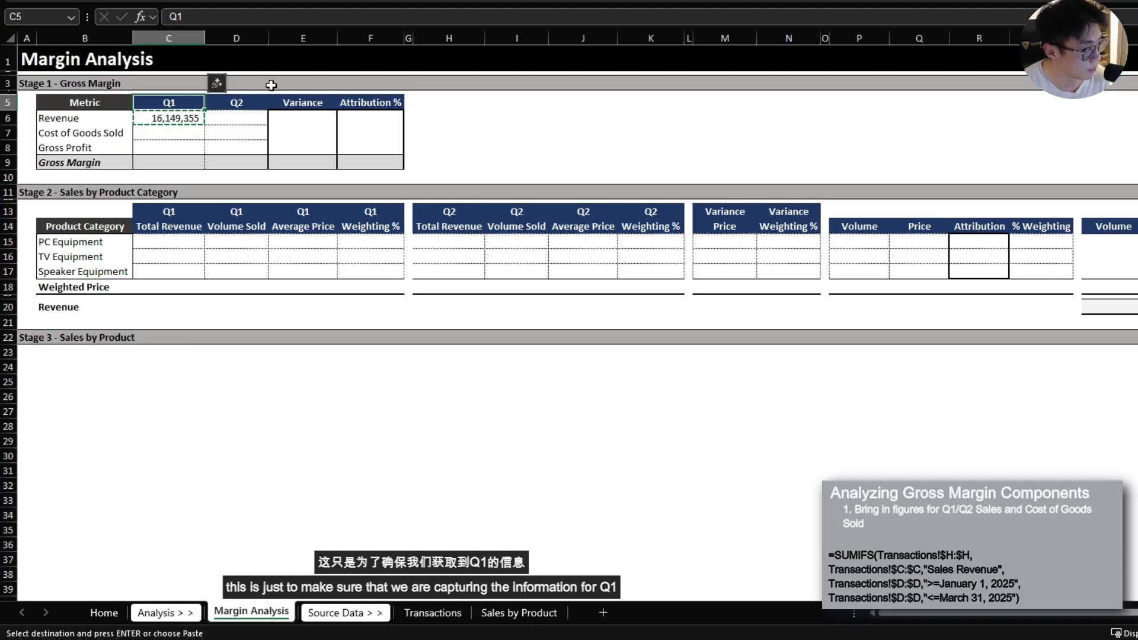
pyautogui.press('Left')
pyautogui.press('Down')
pyautogui.hotkey('ctrl', 'alt', 'v')
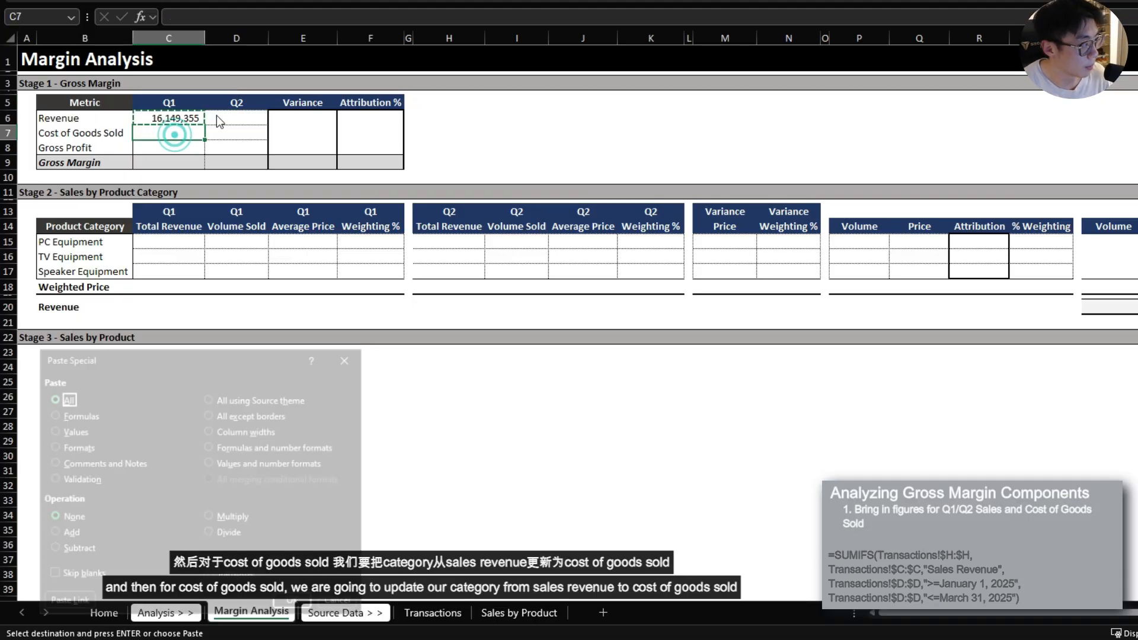
pyautogui.press('f')
pyautogui.press('Return')
# Check the category wording in the Transactions data and set the criterion in C7's formula to "Cost of Goods Sold"
pyautogui.hotkey('ctrl', 'pagedown')
pyautogui.hotkey('ctrl', 'pagedown')
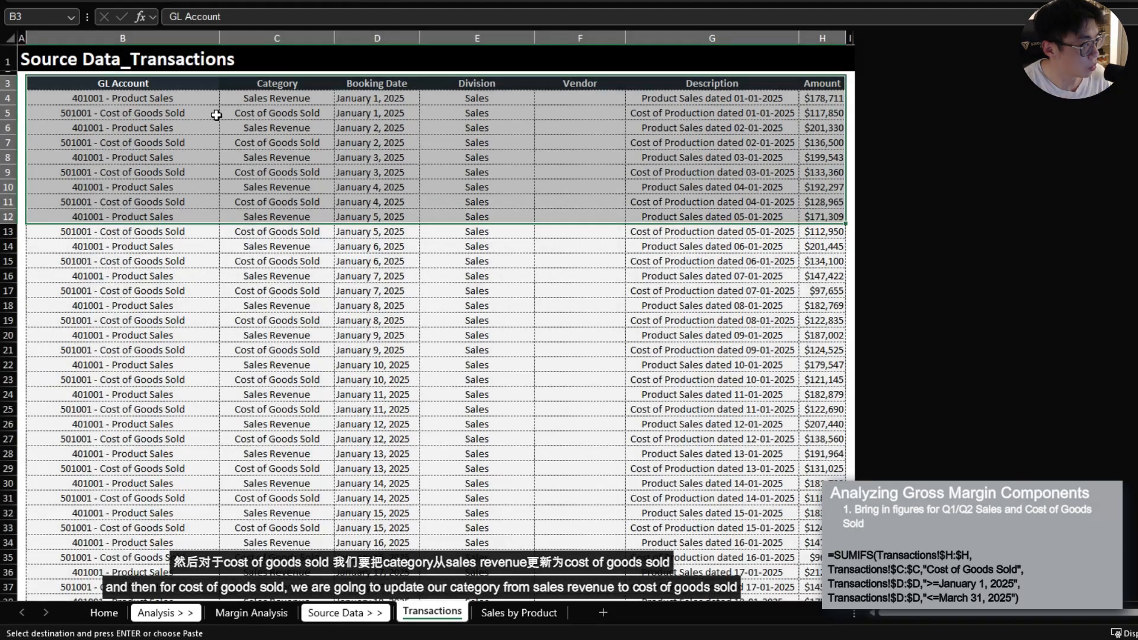
pyautogui.press('Right')
pyautogui.press('Down')
pyautogui.press('Down')
pyautogui.hotkey('ctrl', 'pageup')
pyautogui.hotkey('ctrl', 'pageup')
pyautogui.press('F2')
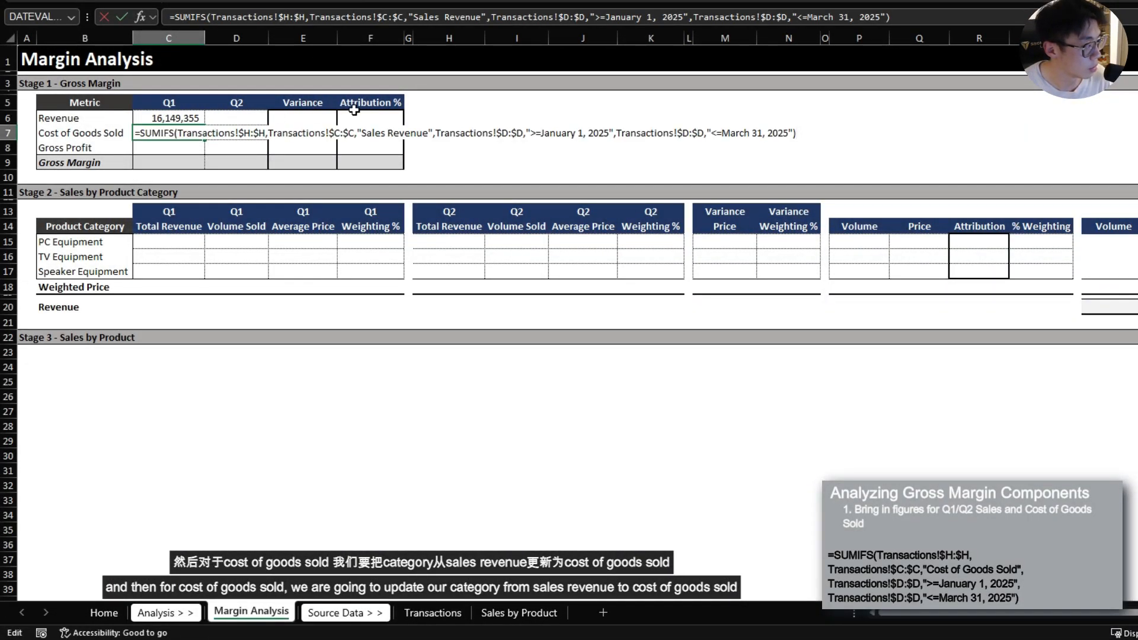
pyautogui.moveTo(364, 133); pyautogui.dragTo(427, 132)
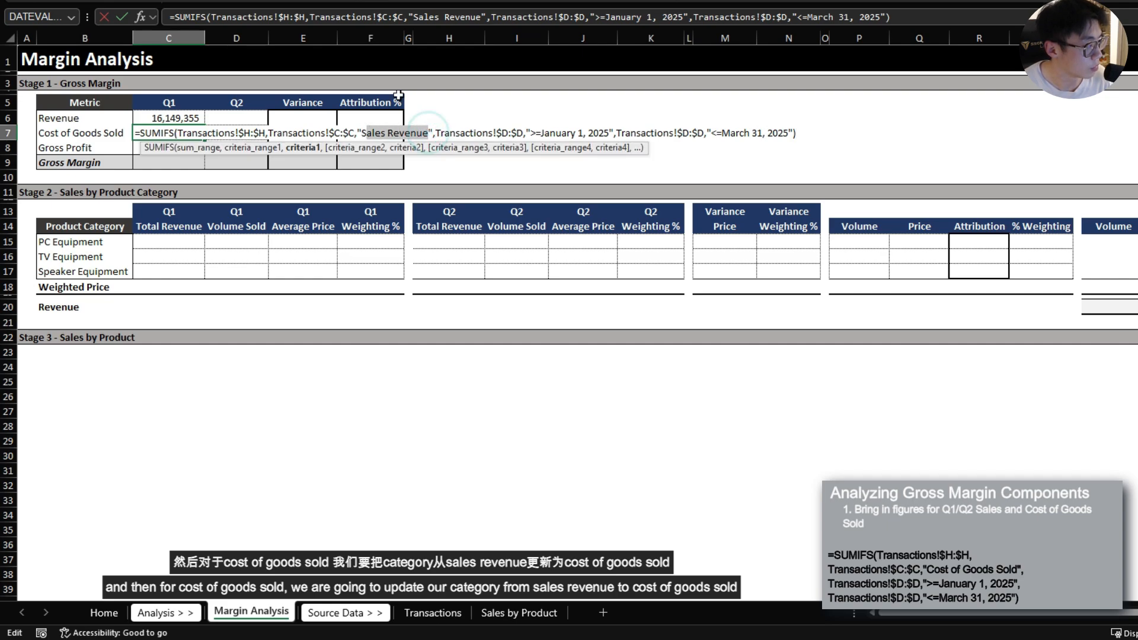
pyautogui.press('BackSpace')
pyautogui.press('BackSpace')
pyautogui.write('Cost of Goo')
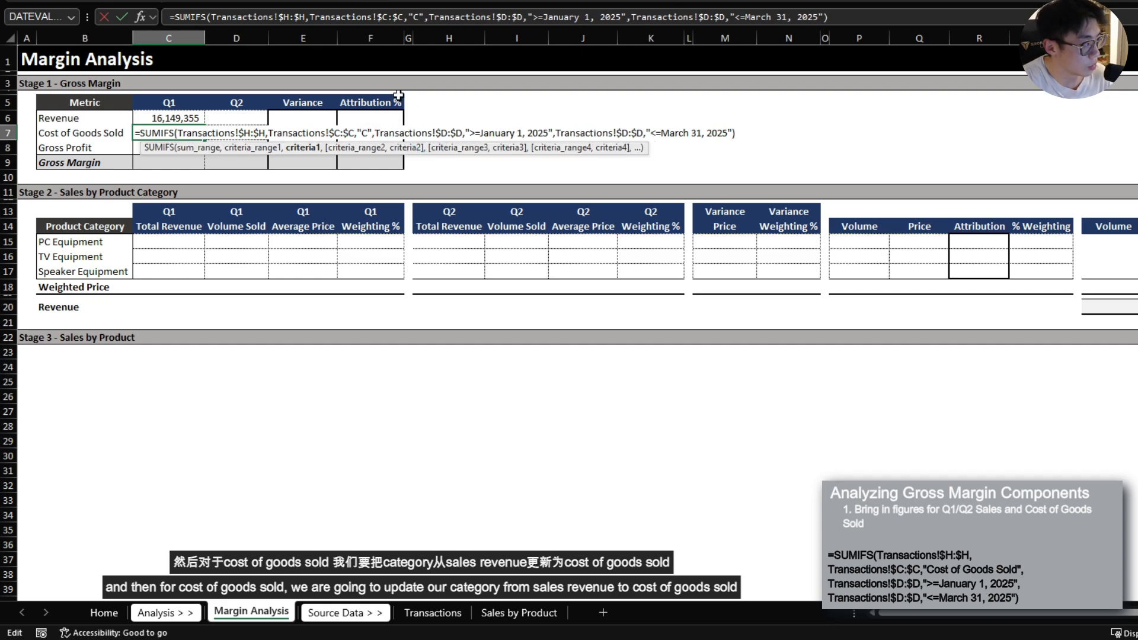
pyautogui.write('ds Sold')
pyautogui.press('Return')
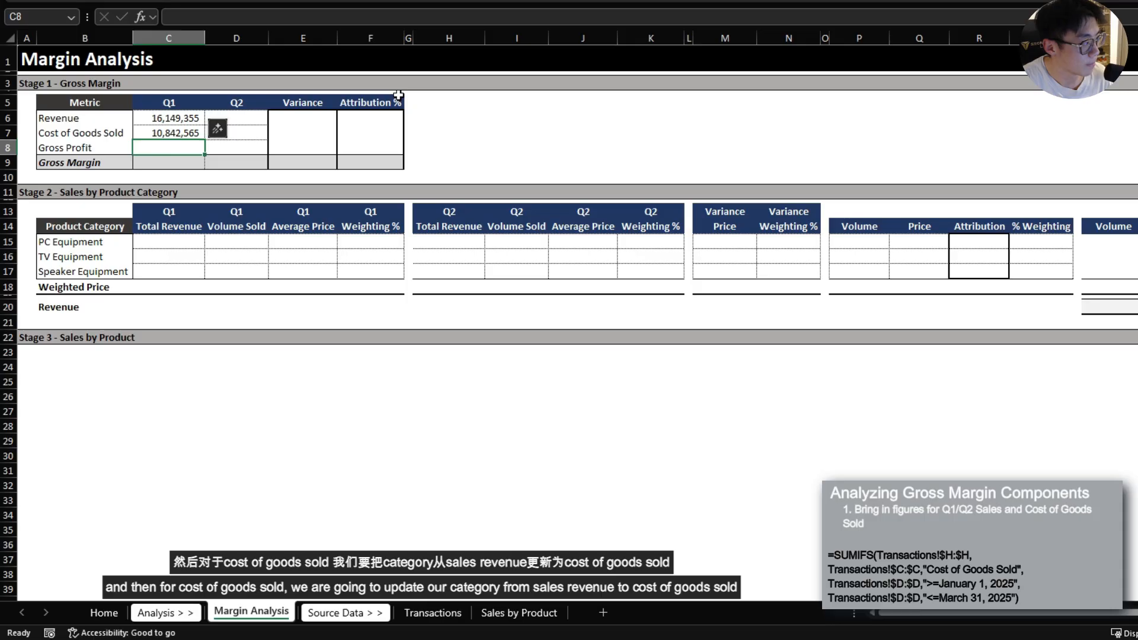
# Copy the Q1 revenue and Cost of Goods Sold formulas into the Q2 column, pasting formulas only
pyautogui.press('Up')
pyautogui.press('Up')
pyautogui.hotkey('shift', 'Down')
pyautogui.hotkey('ctrl', 'c')
pyautogui.press('Right')
pyautogui.hotkey('ctrl', 'alt', 'v')
pyautogui.press('f')
pyautogui.press('Return')
# Set the date criteria in the Q2 revenue formula in D6 to ">=April 1, 2025" and "<=June 30, 2025"
pyautogui.press('F2')
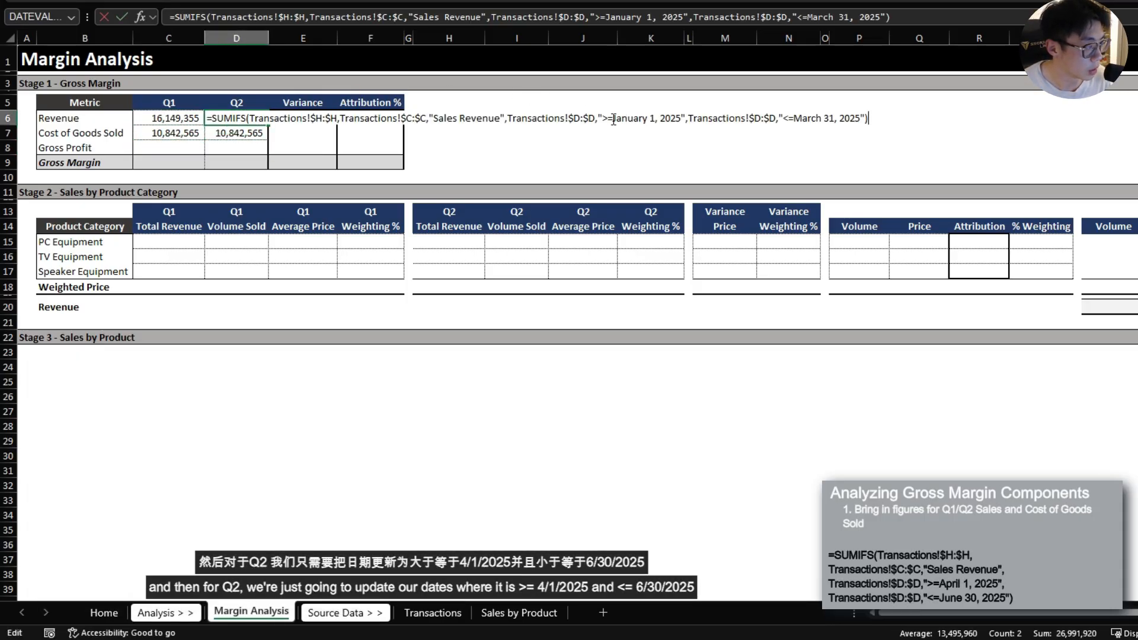
pyautogui.moveTo(613, 118); pyautogui.dragTo(686, 113)
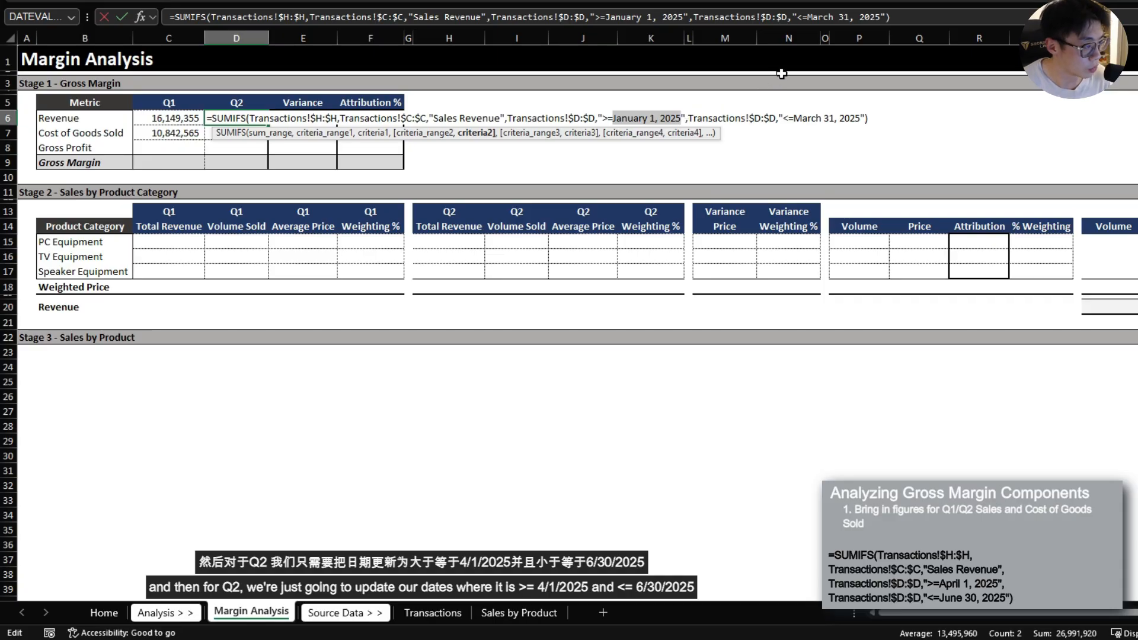
pyautogui.write('il 1, 2025')
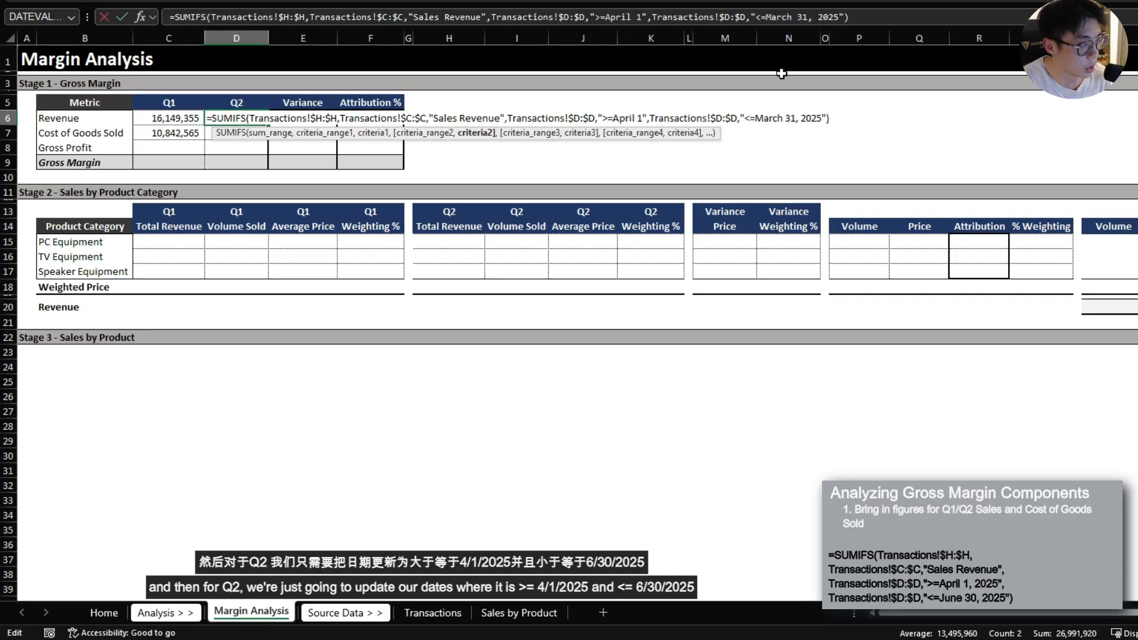
pyautogui.press('End')
pyautogui.press('Left')
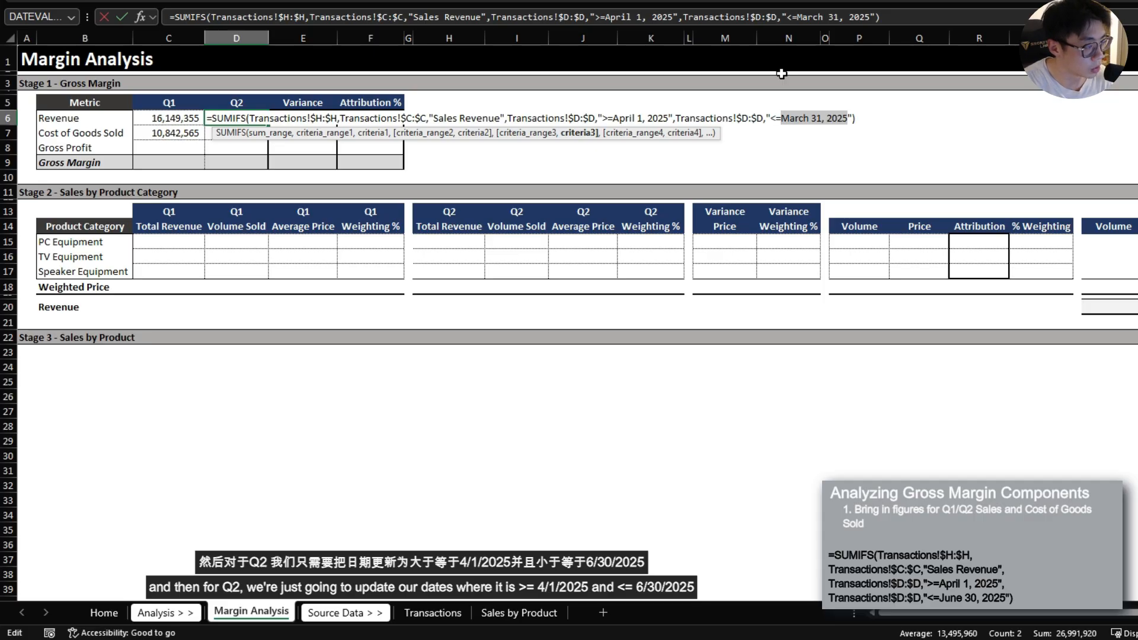
pyautogui.write('June')
pyautogui.press('Return')
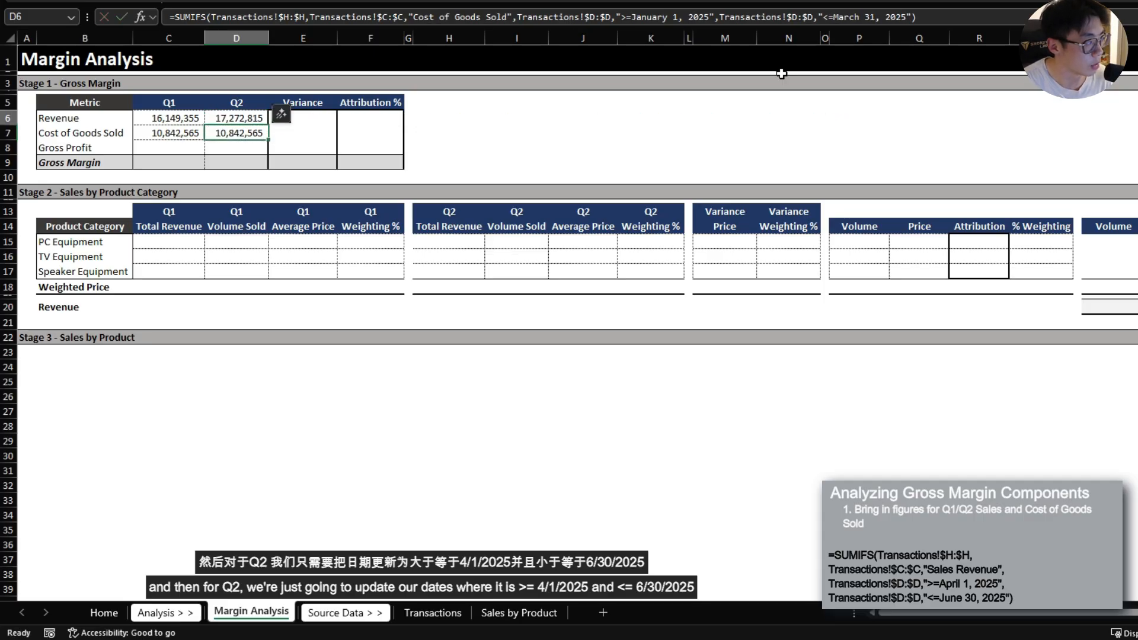
# Copy the Q2 revenue formula into the Q2 Cost of Goods Sold cell D7
pyautogui.press('Up')
pyautogui.hotkey('ctrl', 'c')
pyautogui.press('Down')
pyautogui.hotkey('ctrl', 'alt', 'v')
pyautogui.press('Return')
# Set the category criterion in the Q2 formula in D7 to "Cost of Goods Sold"
pyautogui.press('F2')
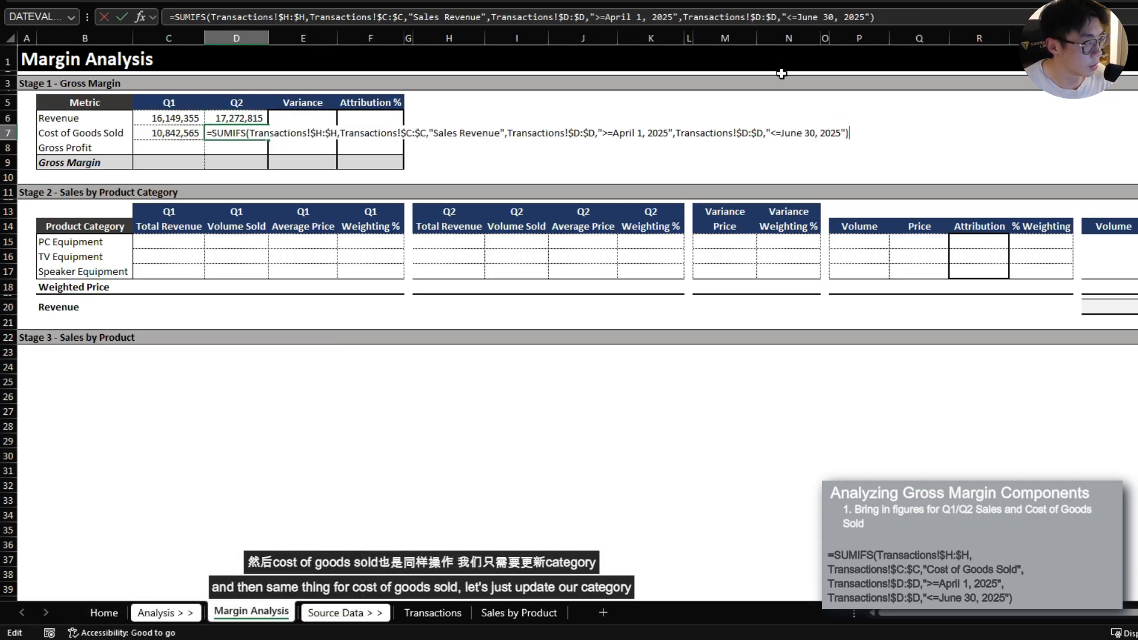
pyautogui.click(501, 131)
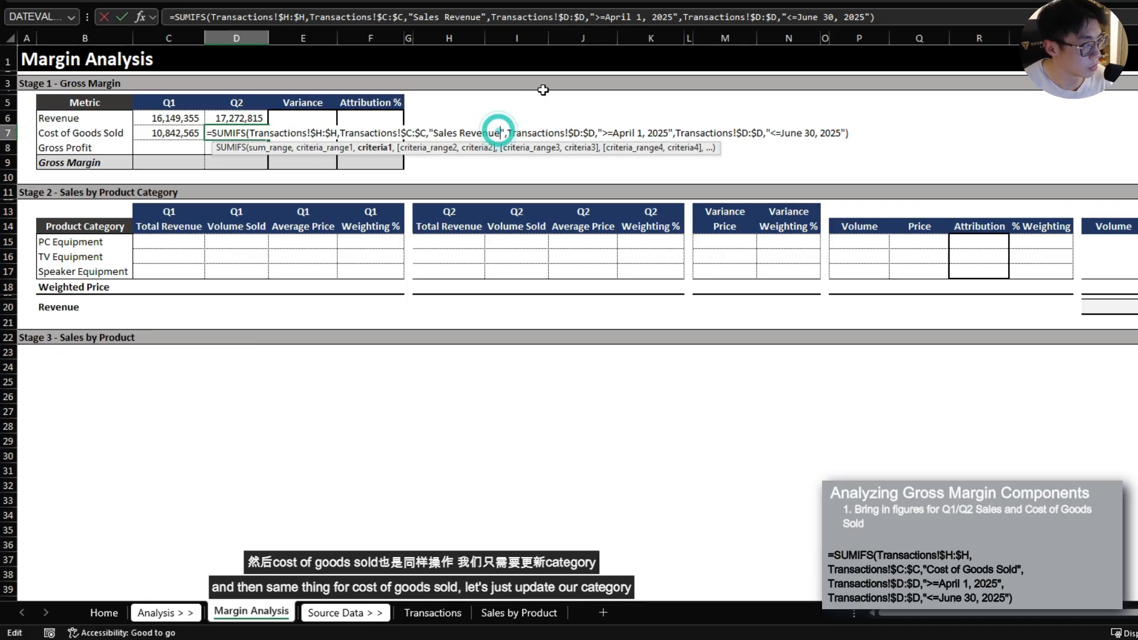
pyautogui.hotkey('ctrl', 'shift', 'Left')
pyautogui.hotkey('ctrl', 'shift', 'Left')
pyautogui.write('Cost of Good')
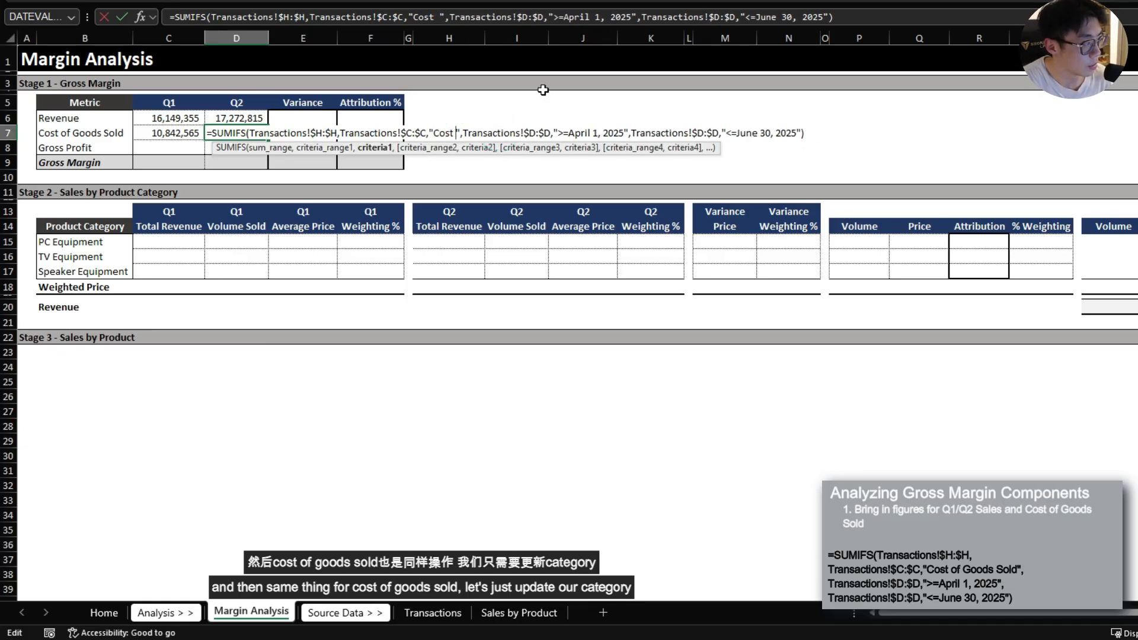
pyautogui.write('s Sold')
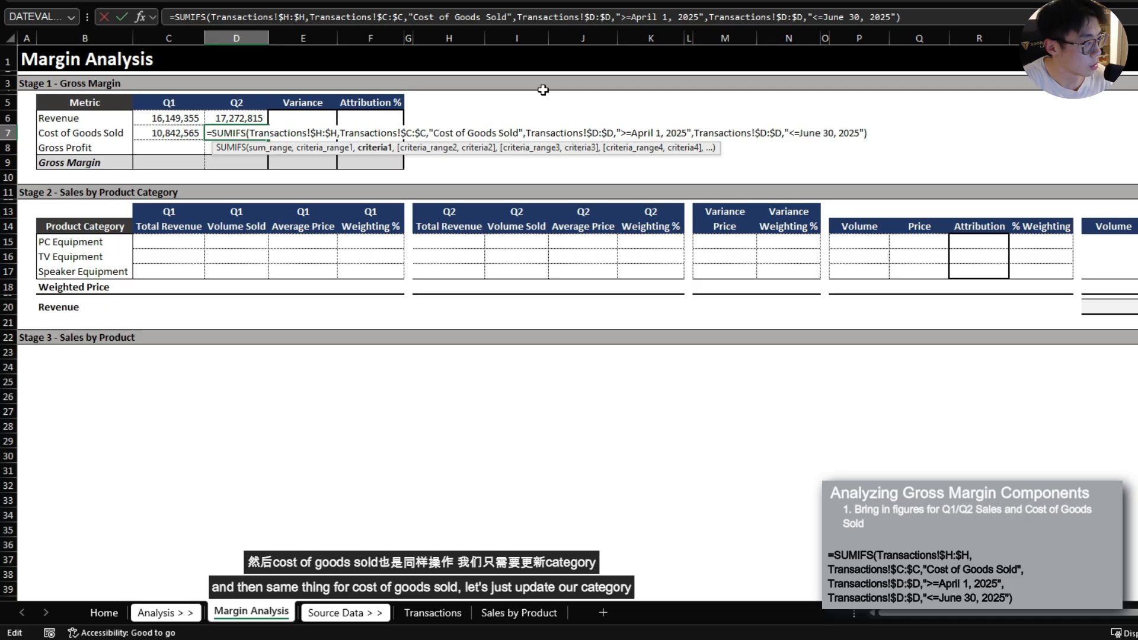
pyautogui.hotkey('ctrl', 'Return')
# Calculate Q1 gross profit in C8 as revenue minus cost of goods sold with =C6-C7
pyautogui.press('Left')
pyautogui.press('Down')
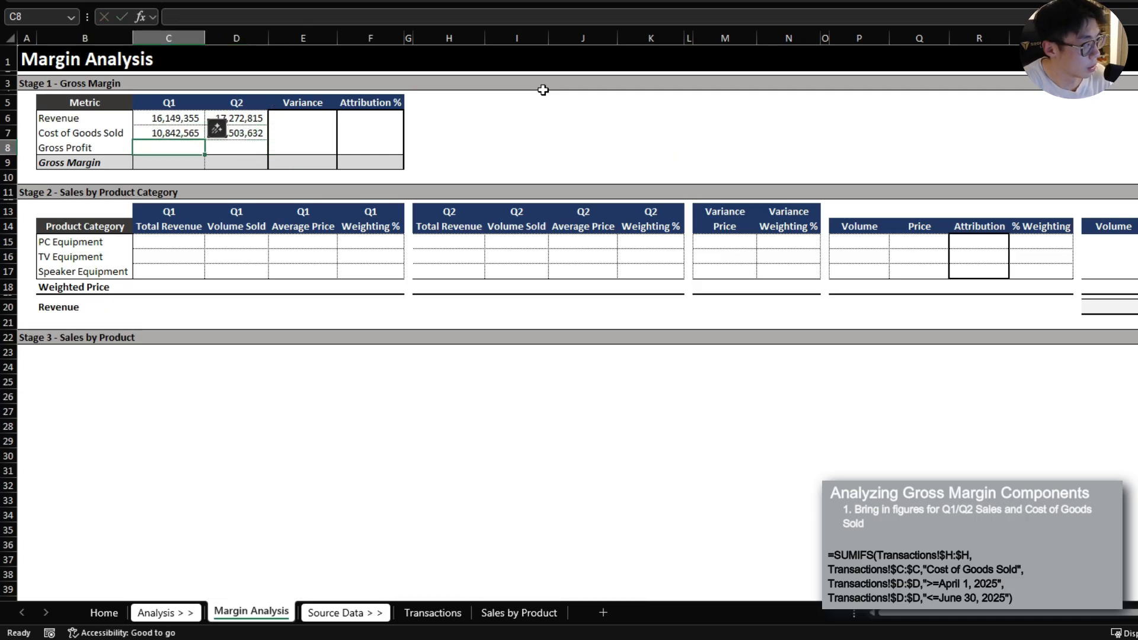
pyautogui.press('Right')
pyautogui.press('Up')
pyautogui.press('Left')
pyautogui.press('Down')
pyautogui.write('=')
pyautogui.press('Up')
pyautogui.press('Up')
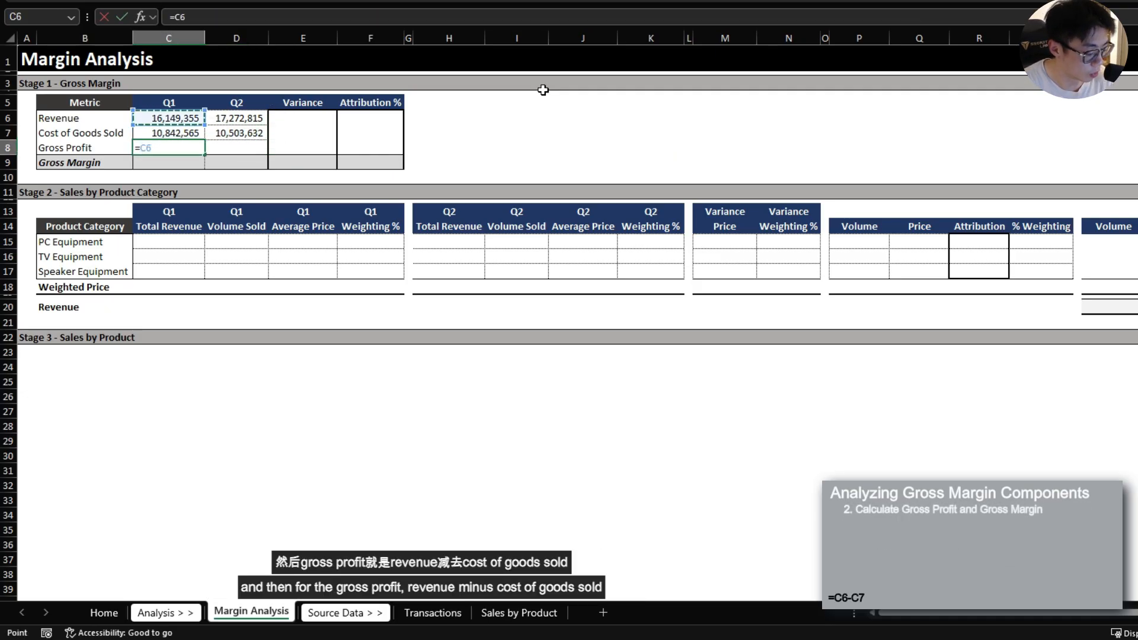
pyautogui.write('-')
pyautogui.press('Up')
pyautogui.hotkey('ctrl', 'Return')
# Copy the Q1 gross profit formula into the Q2 cell D8
pyautogui.hotkey('ctrl', 'c')
pyautogui.press('Right')
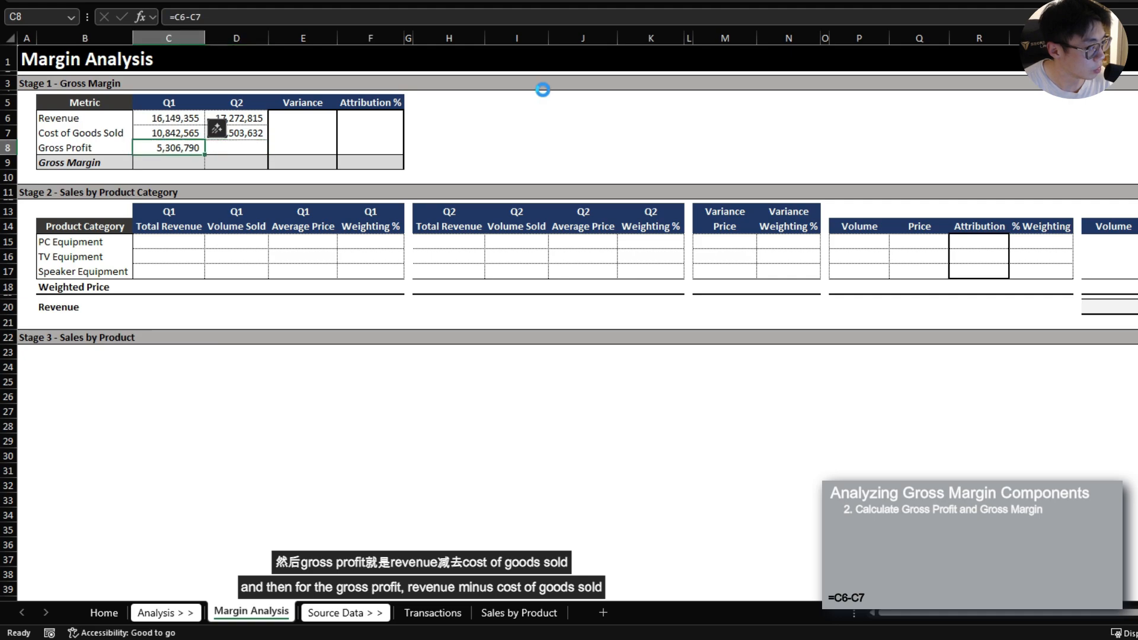
pyautogui.hotkey('ctrl', 'v')
# Calculate the Q1 gross margin in C9 as gross profit divided by revenue with =C8/C6
pyautogui.press('Left')
pyautogui.press('Down')
pyautogui.write('=')
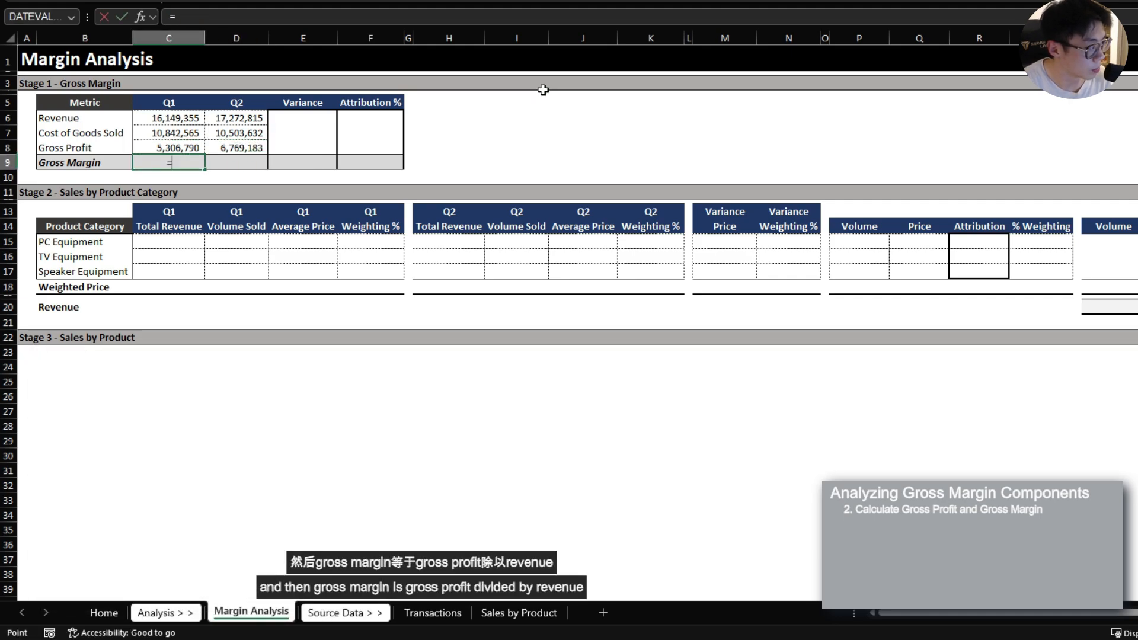
pyautogui.press('Up')
pyautogui.write('/')
pyautogui.press('Up')
pyautogui.press('Up')
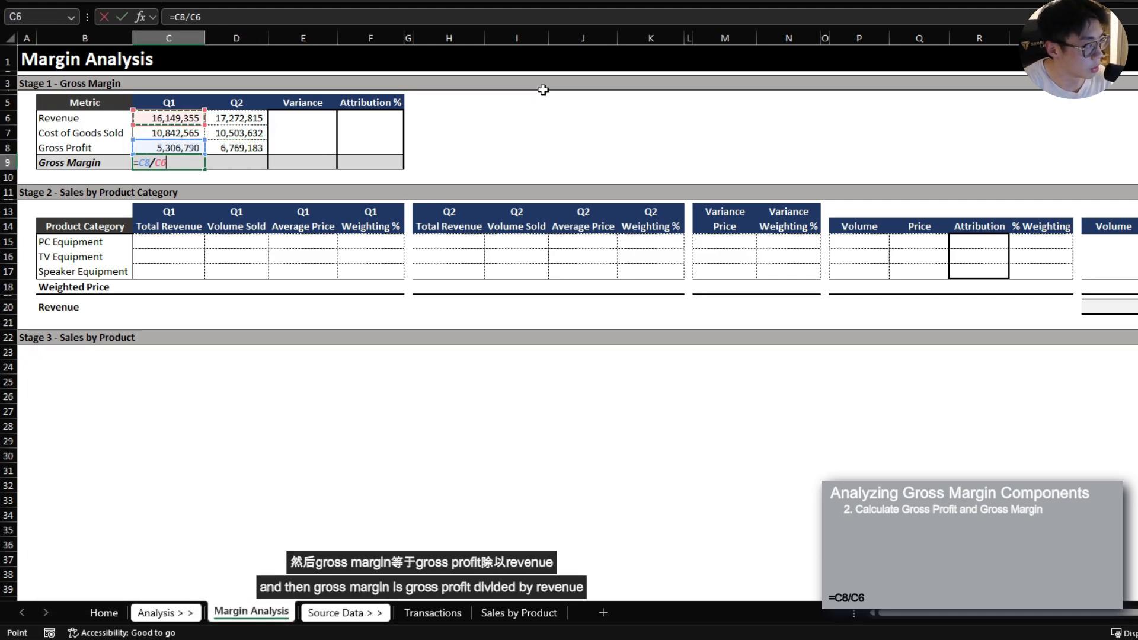
pyautogui.hotkey('ctrl', 'Return')
# Copy the Q1 gross margin formula into the Q2 cell D9, pasting formulas only
pyautogui.hotkey('ctrl', 'c')
pyautogui.press('Right')
pyautogui.hotkey('ctrl', 'alt', 'v')
pyautogui.press('f')
pyautogui.press('Return')
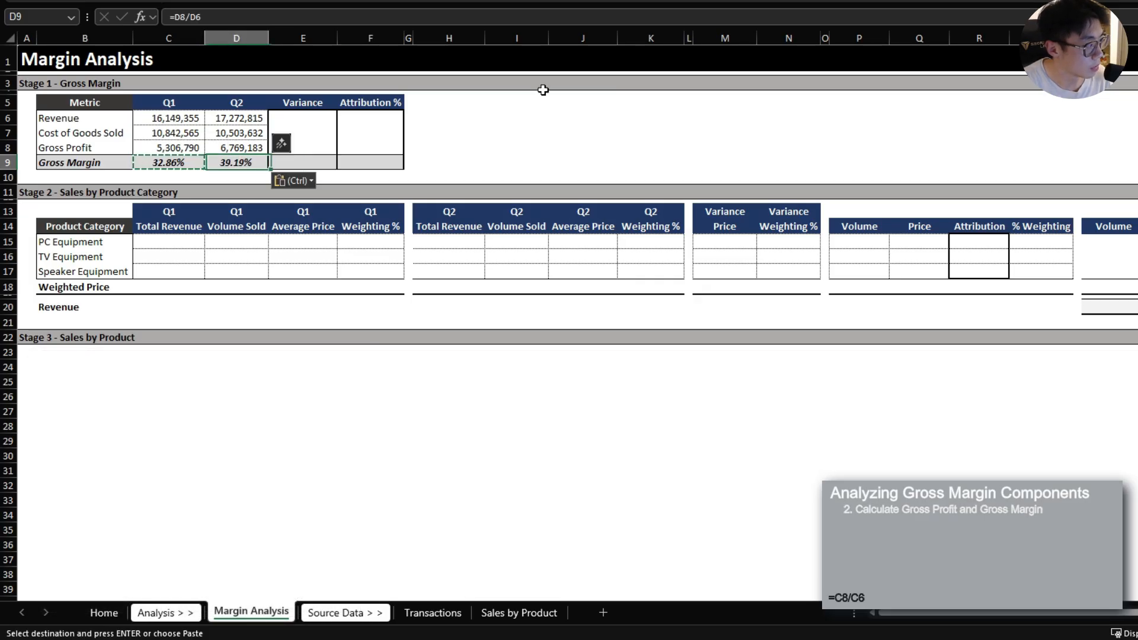
pyautogui.press('Escape')
# Calculate the revenue variance in E6 as Q2 minus Q1 with =D6-C6
pyautogui.press('Right')
pyautogui.press('Up')
pyautogui.press('Up')
pyautogui.press('Up')
pyautogui.write('=')
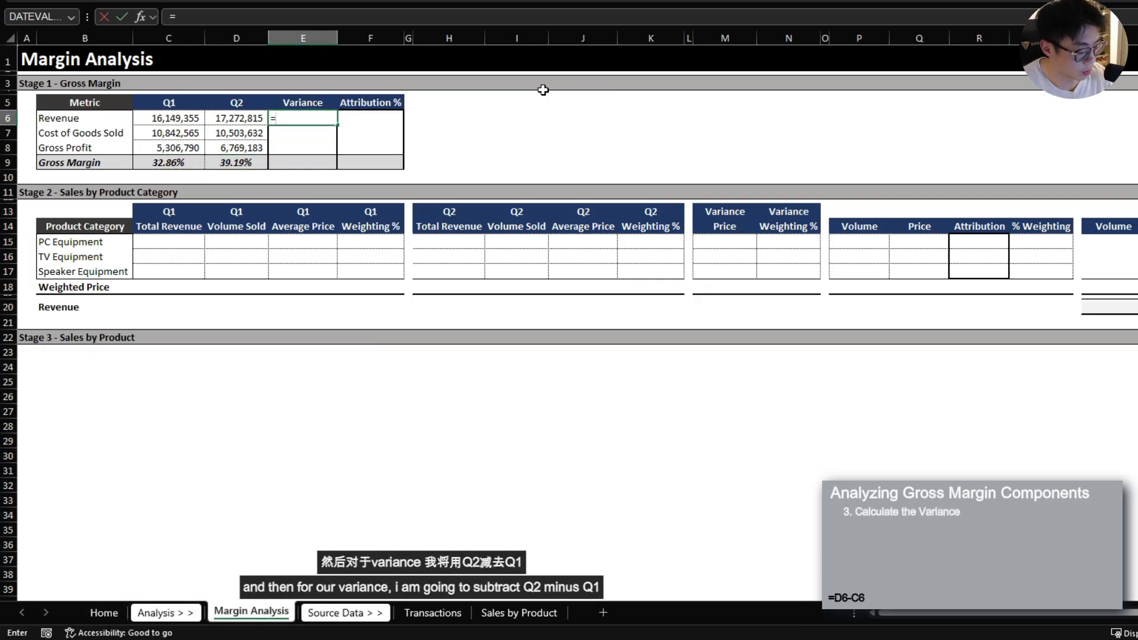
pyautogui.press('Left')
pyautogui.write('-')
pyautogui.press('Left')
pyautogui.press('Return')
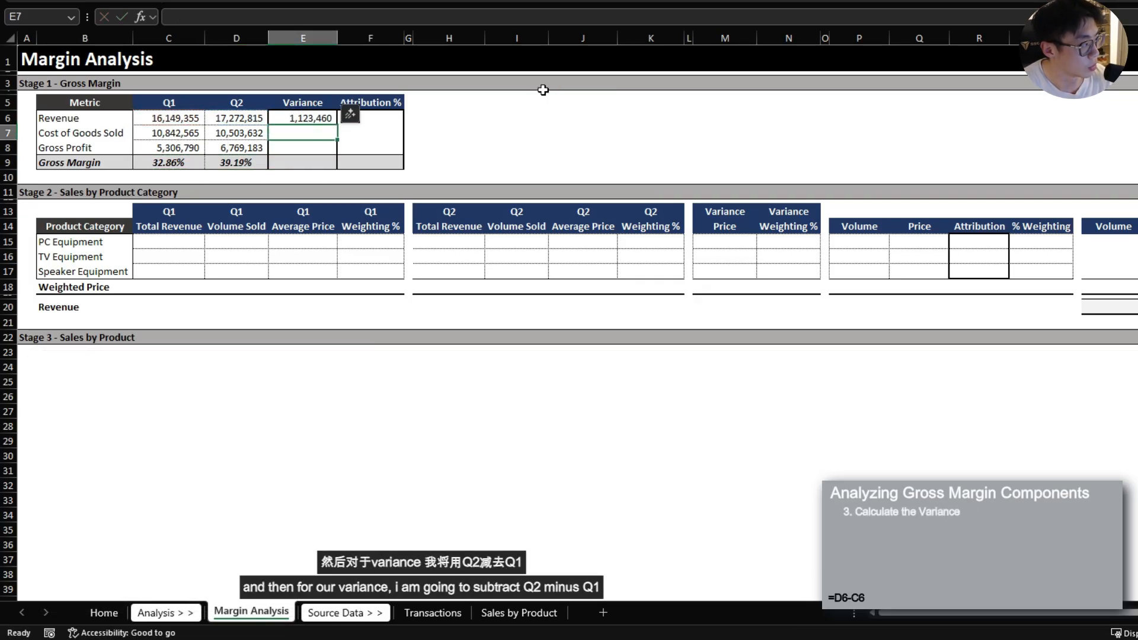
# Calculate the cost of goods sold variance in E7 with =C7-D7, and the gross profit and gross margin variances as Q2 minus Q1
pyautogui.write('=')
pyautogui.press('Left')
pyautogui.press('Left')
pyautogui.write('-')
pyautogui.press('Left')
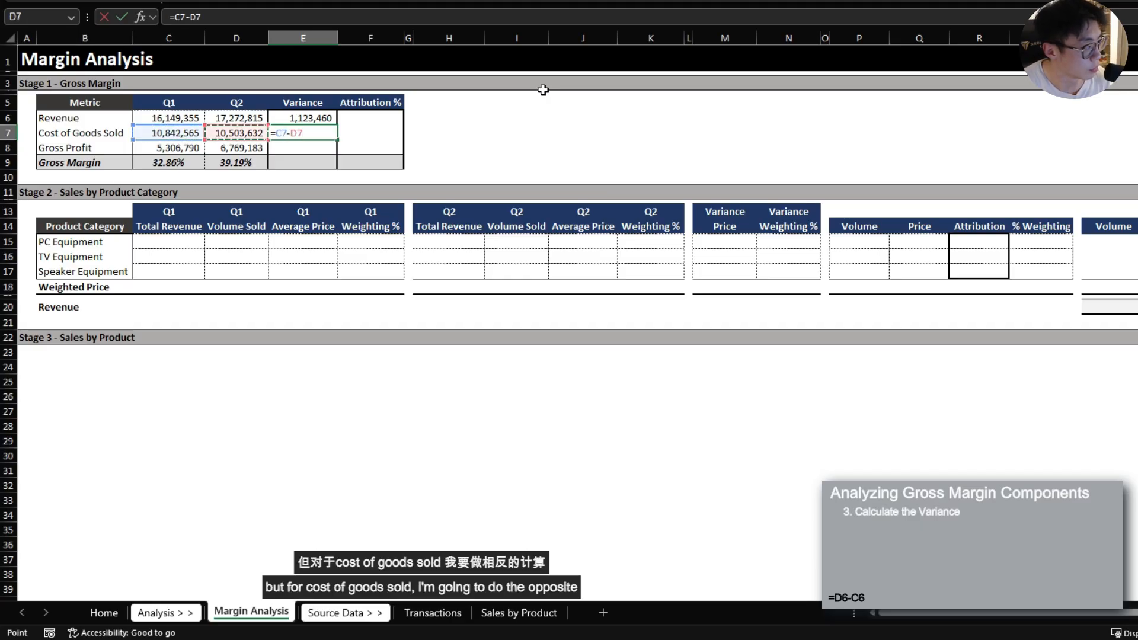
pyautogui.press('Return')
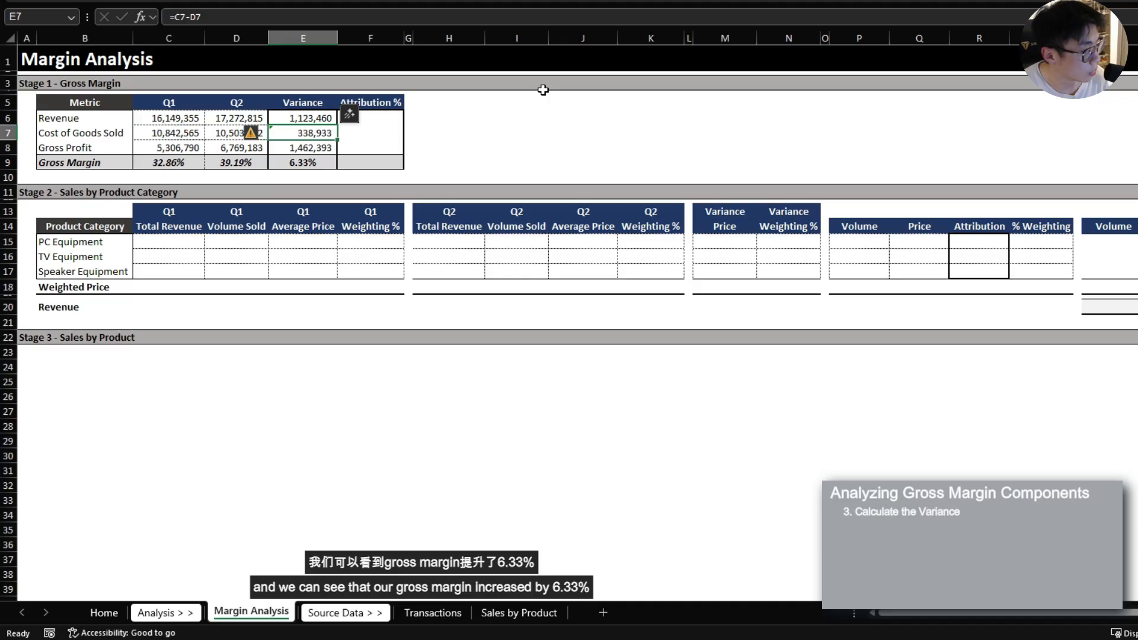
pyautogui.press('Down')
pyautogui.press('Down')
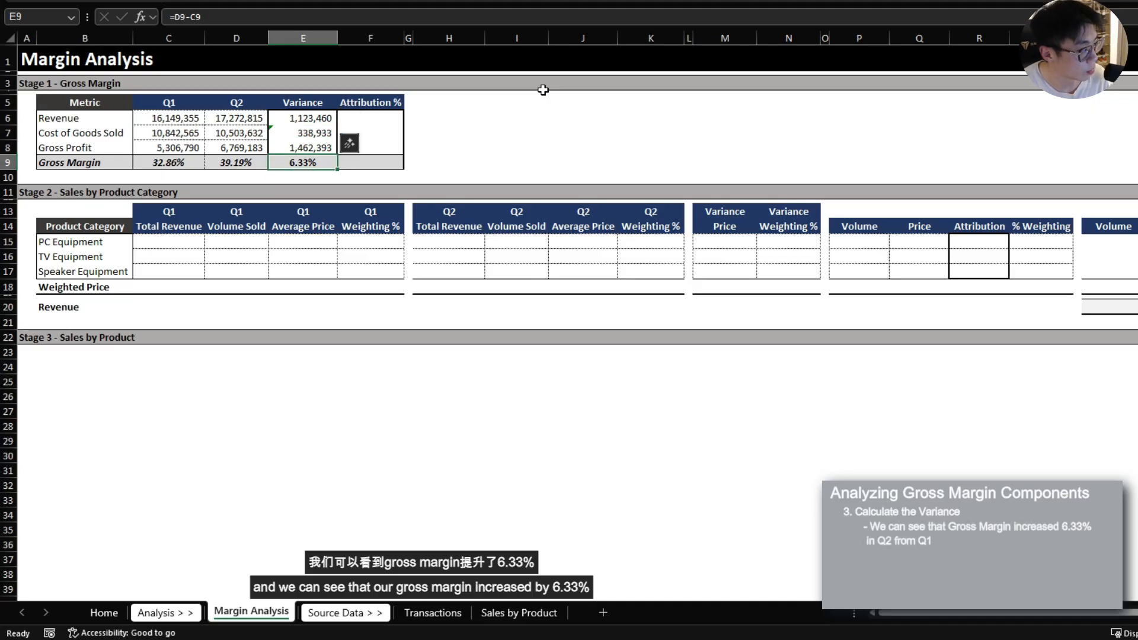
# Calculate the revenue attribution in F6 as revenue variance divided by gross profit variance with =E6/$E$8
pyautogui.press('Up')
pyautogui.press('Up')
pyautogui.press('Right')
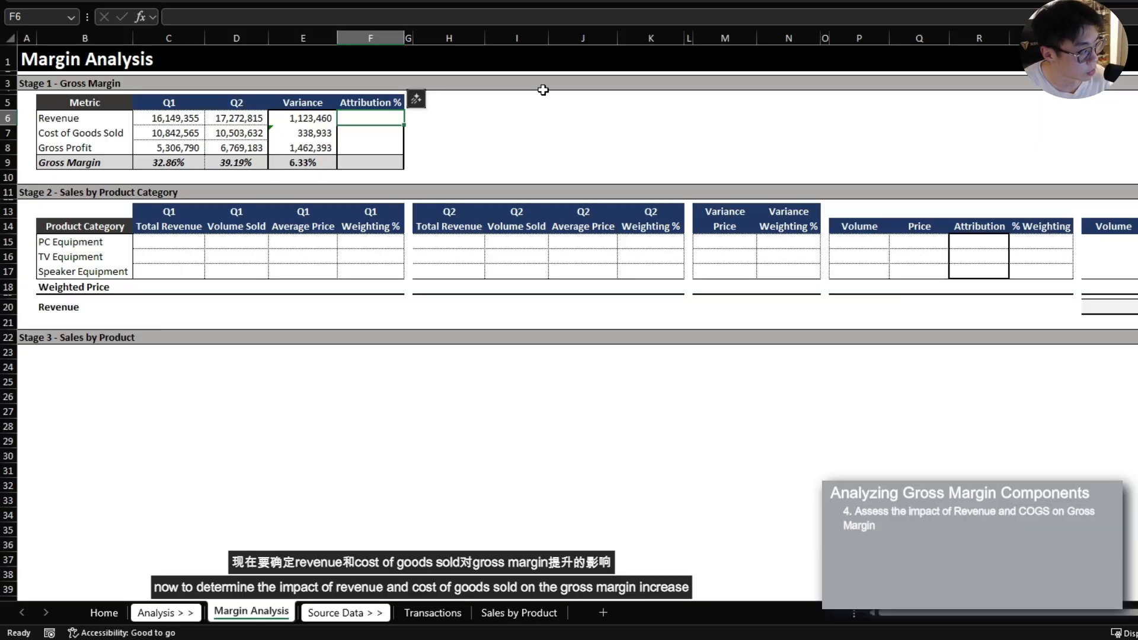
pyautogui.write('=')
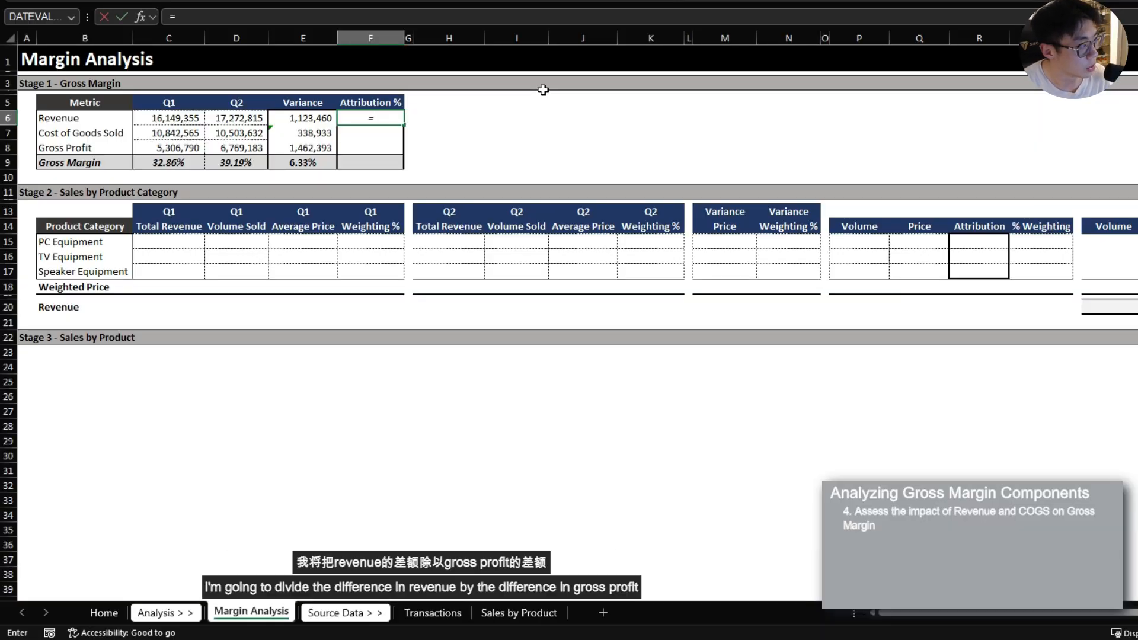
pyautogui.press('Left')
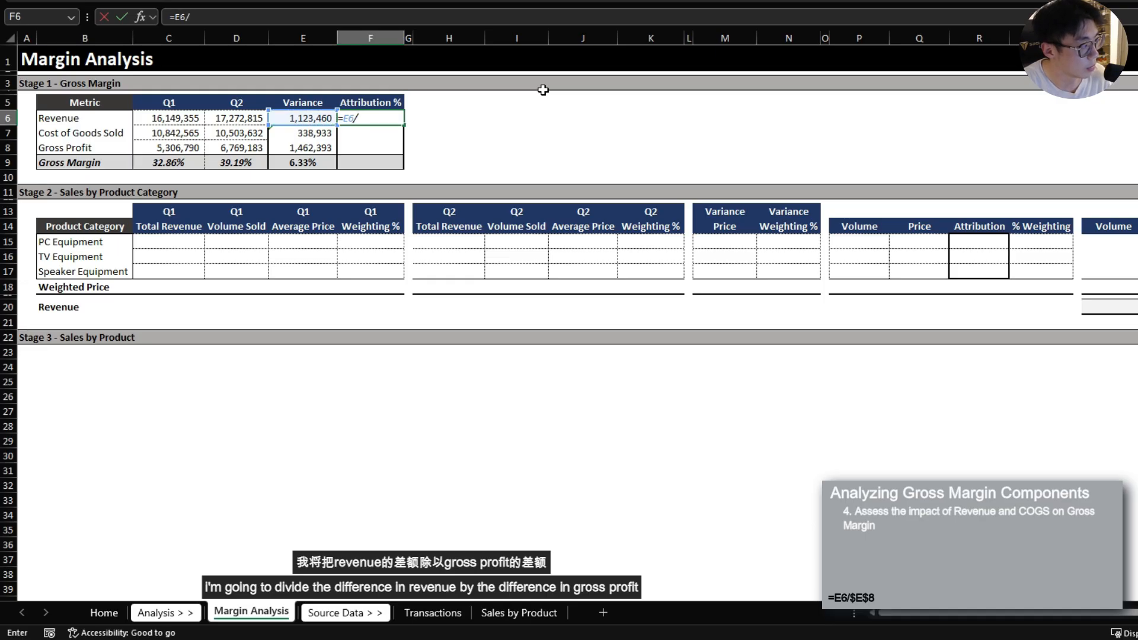
pyautogui.write('/')
pyautogui.press('Left')
pyautogui.press('Down')
pyautogui.press('Down')
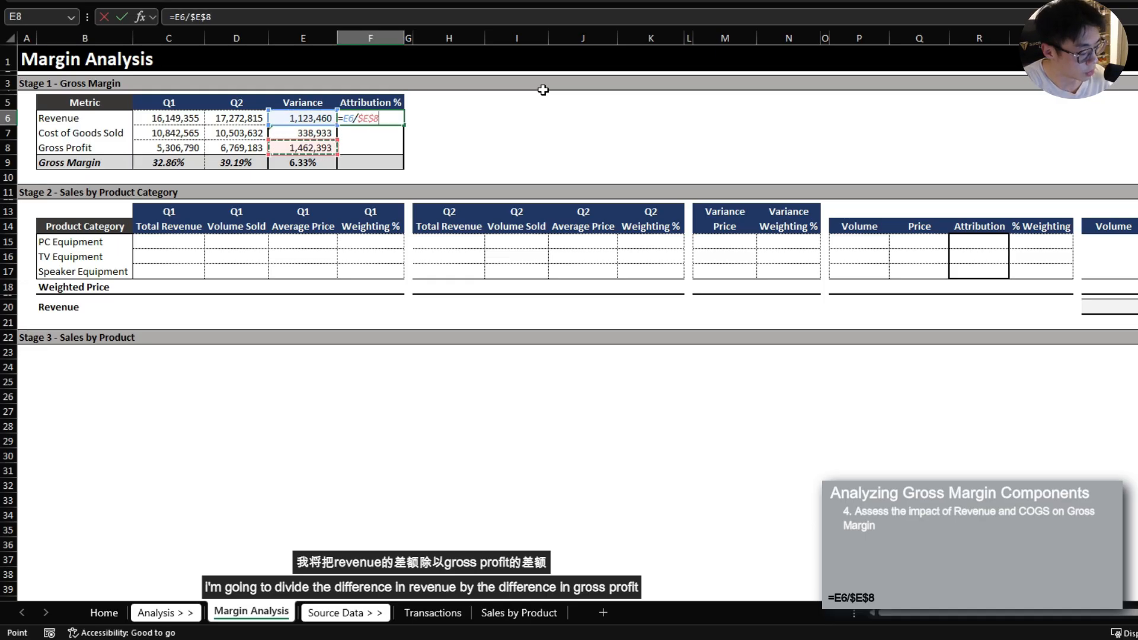
pyautogui.press('Return')
# Copy the revenue attribution formula into the cost of goods sold cell F7 and compare the two attributions
pyautogui.press('Up')
pyautogui.hotkey('ctrl', 'c')
pyautogui.press('Down')
pyautogui.hotkey('ctrl', 'v')
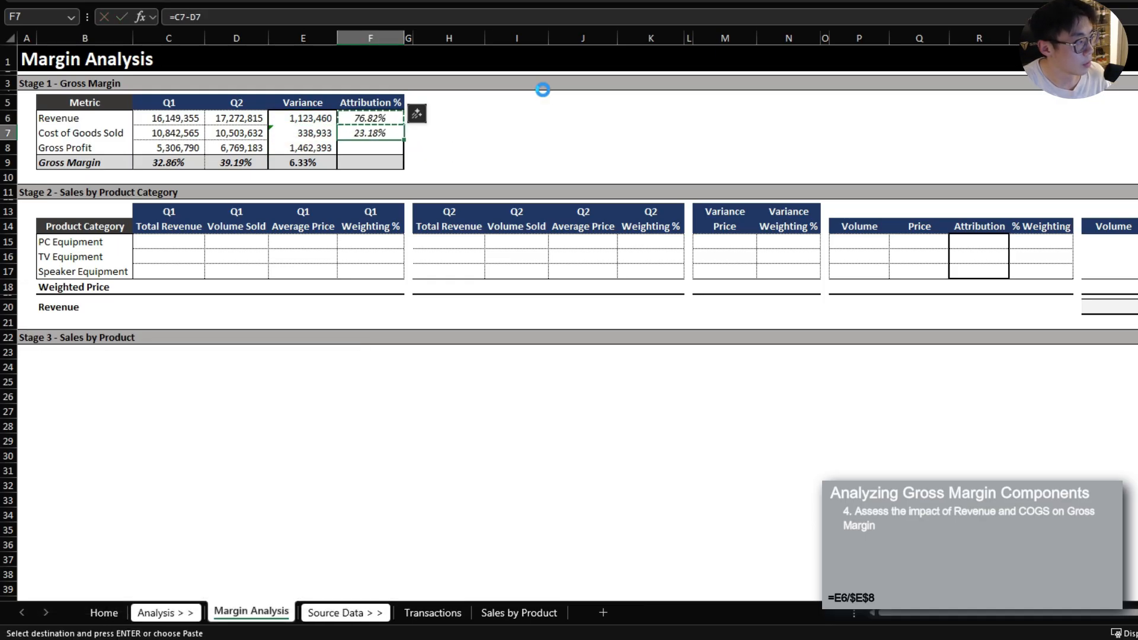
pyautogui.press('Escape')
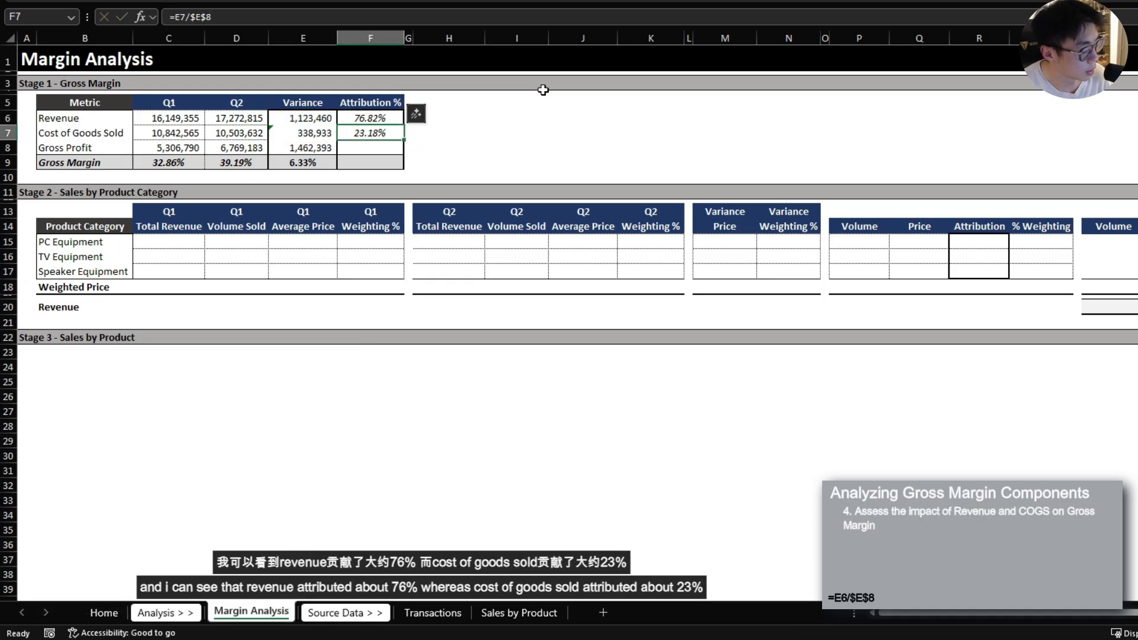
pyautogui.press('Up')
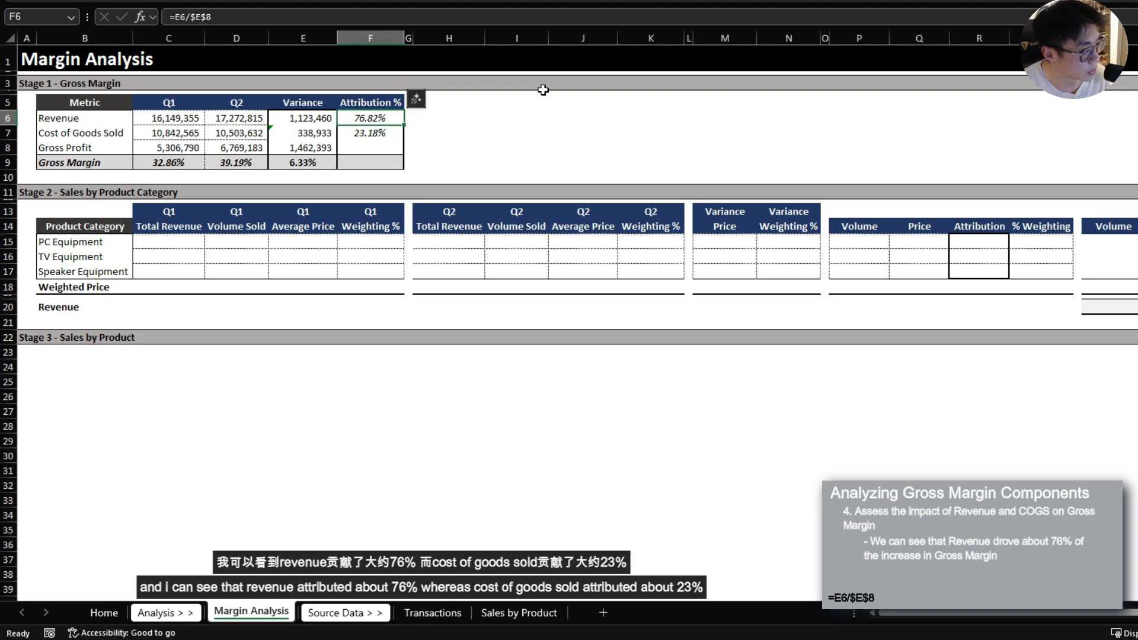
pyautogui.press('Down')
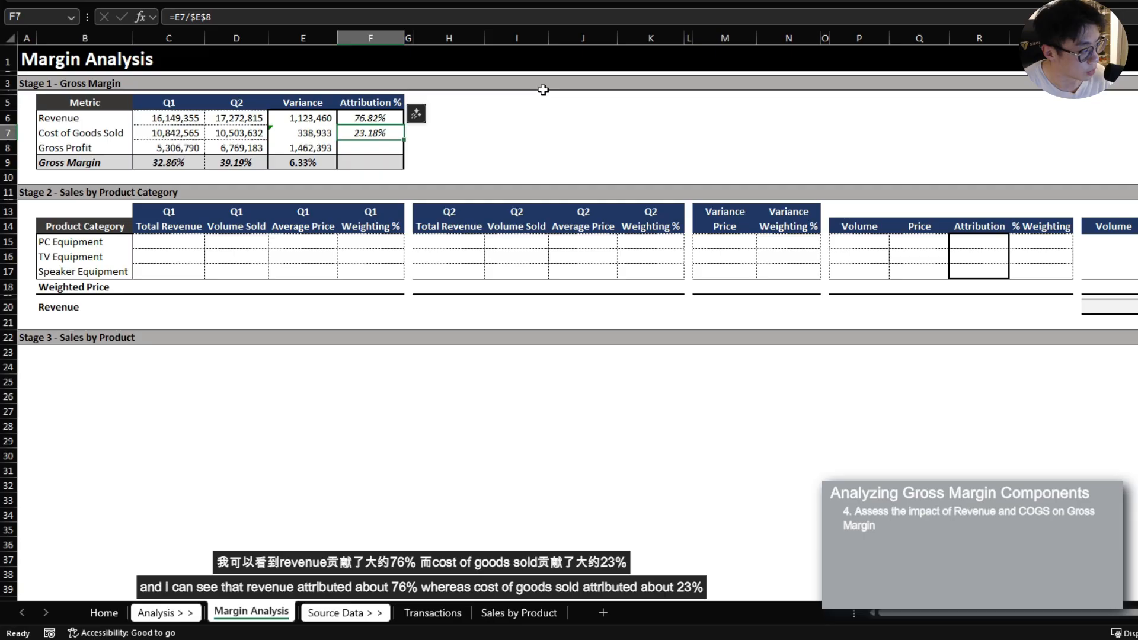
# Extend the revenue attribution formula in F6 by multiplying it by the gross margin variance, giving =E6/$E$8*$E$9
pyautogui.press('Up')
pyautogui.press('F2')
pyautogui.write('*')
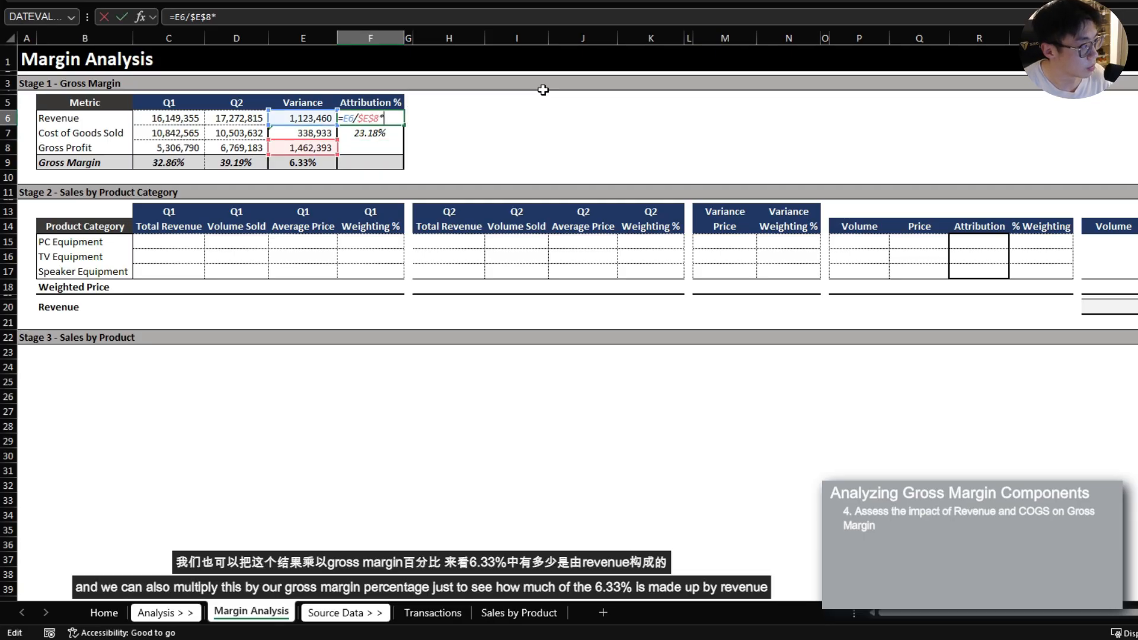
pyautogui.click(326, 166)
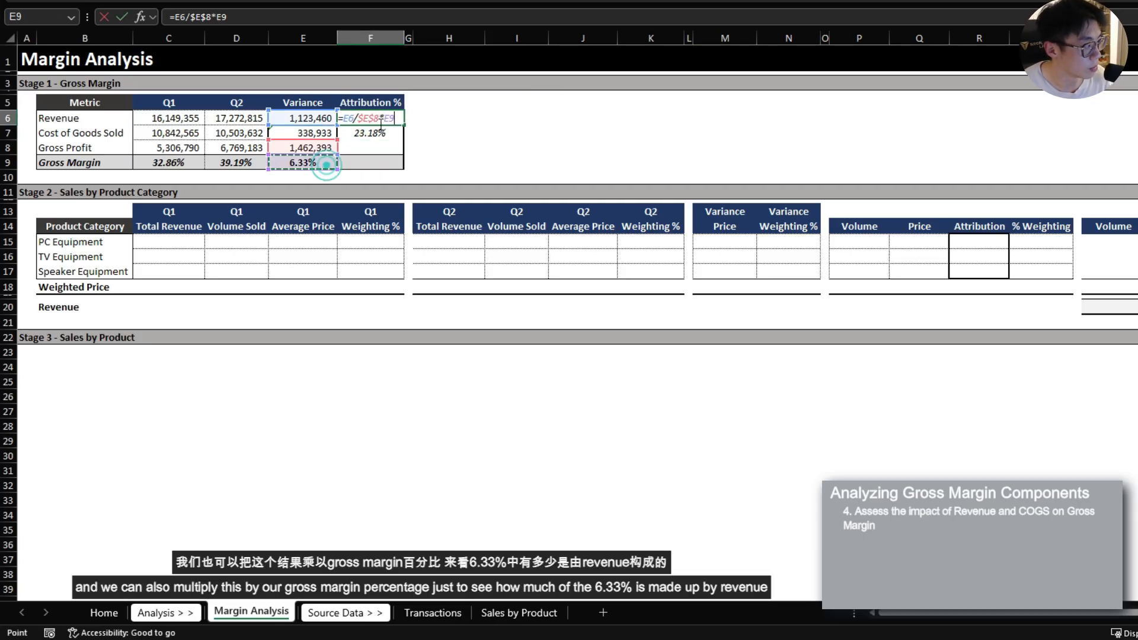
pyautogui.hotkey('ctrl', 'Return')
# Copy the extended attribution formula from F6 into the cost of goods sold cell F7
pyautogui.hotkey('ctrl', 'c')
pyautogui.click(379, 129)
pyautogui.hotkey('ctrl', 'alt', 'v')
pyautogui.press('Return')
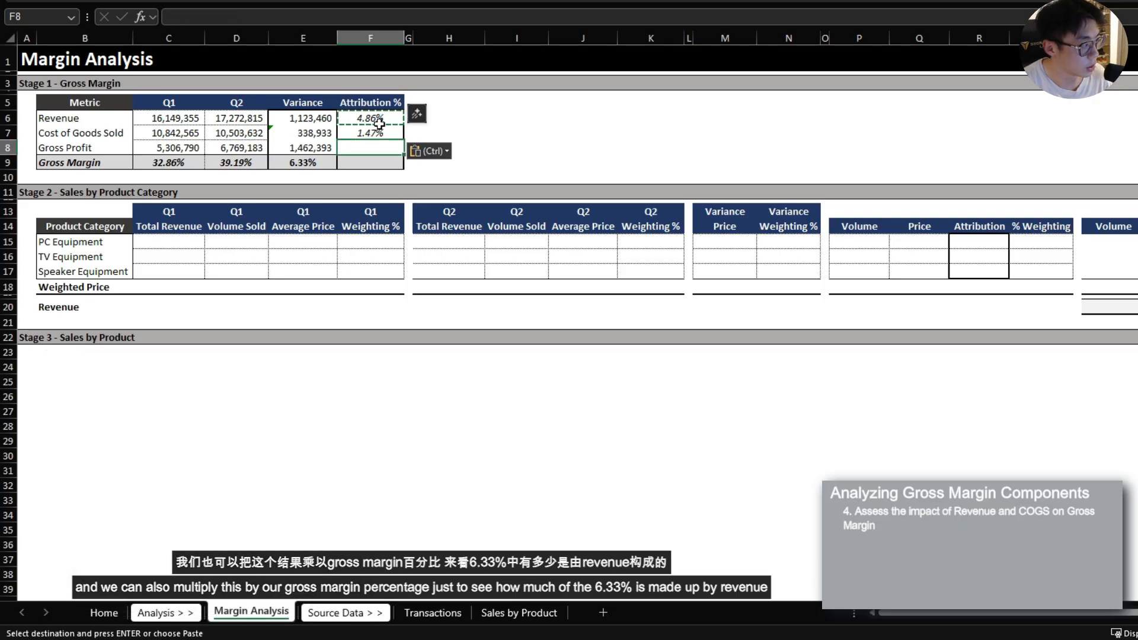
pyautogui.press('Return')
# Compare the revenue and cost of goods sold attributions with the gross margin variance to choose the focus of Stage 2
pyautogui.click(303, 167)
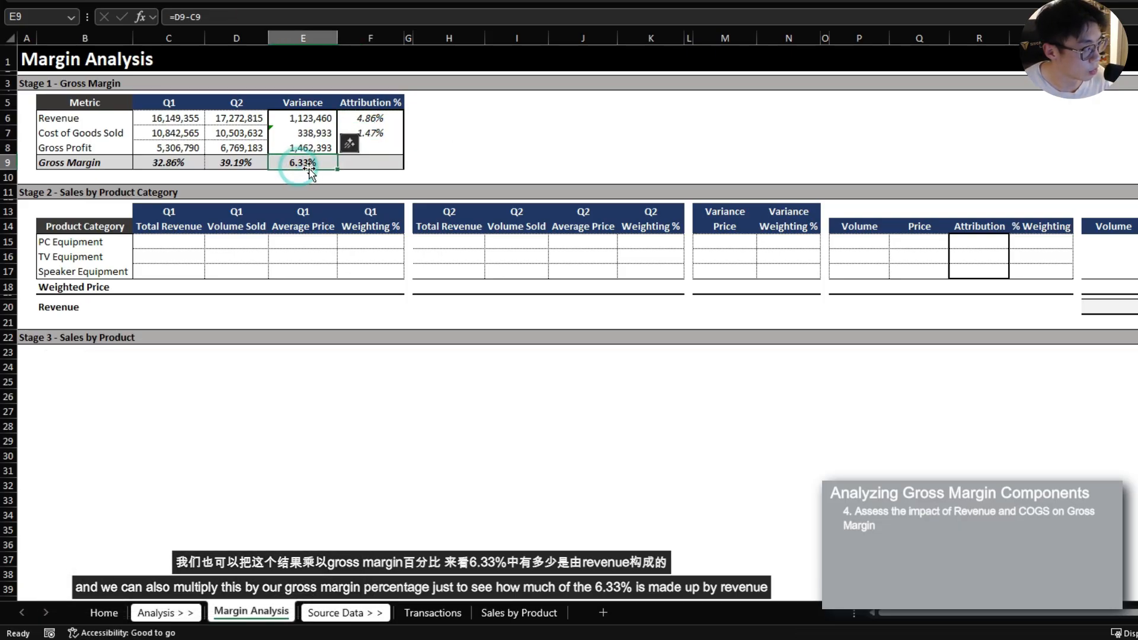
pyautogui.click(362, 116)
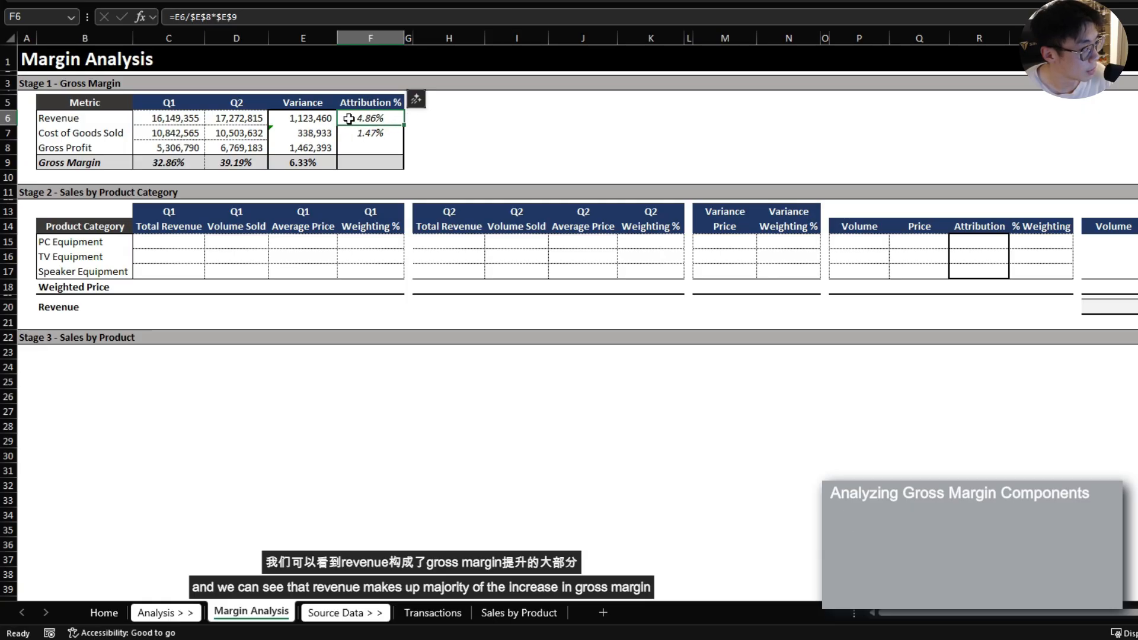
pyautogui.click(320, 164)
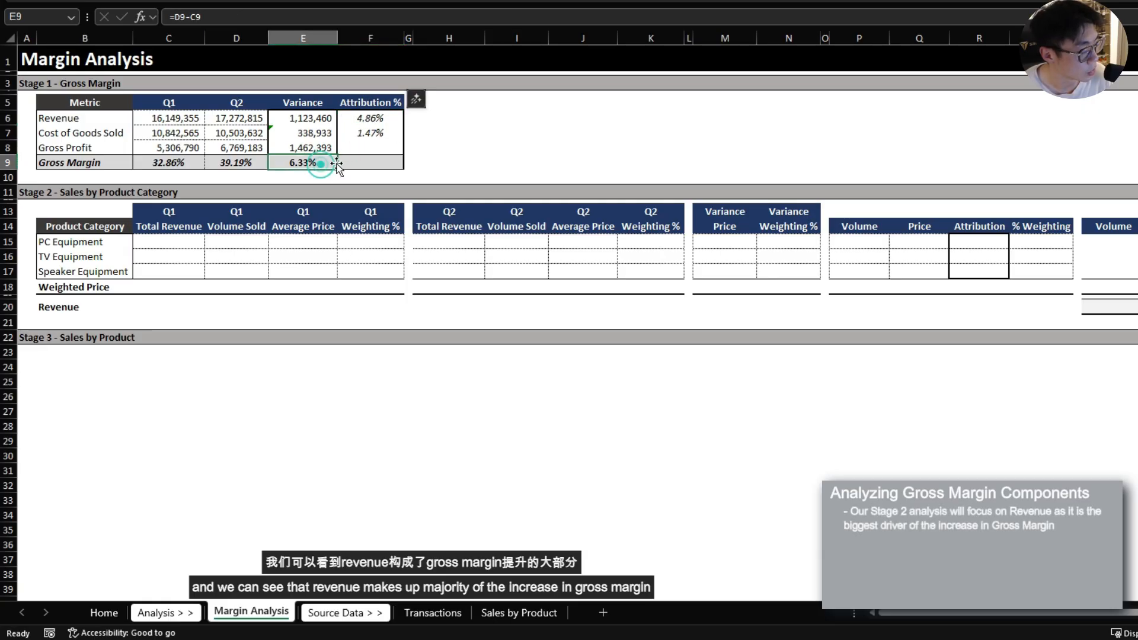
pyautogui.click(28, 193)
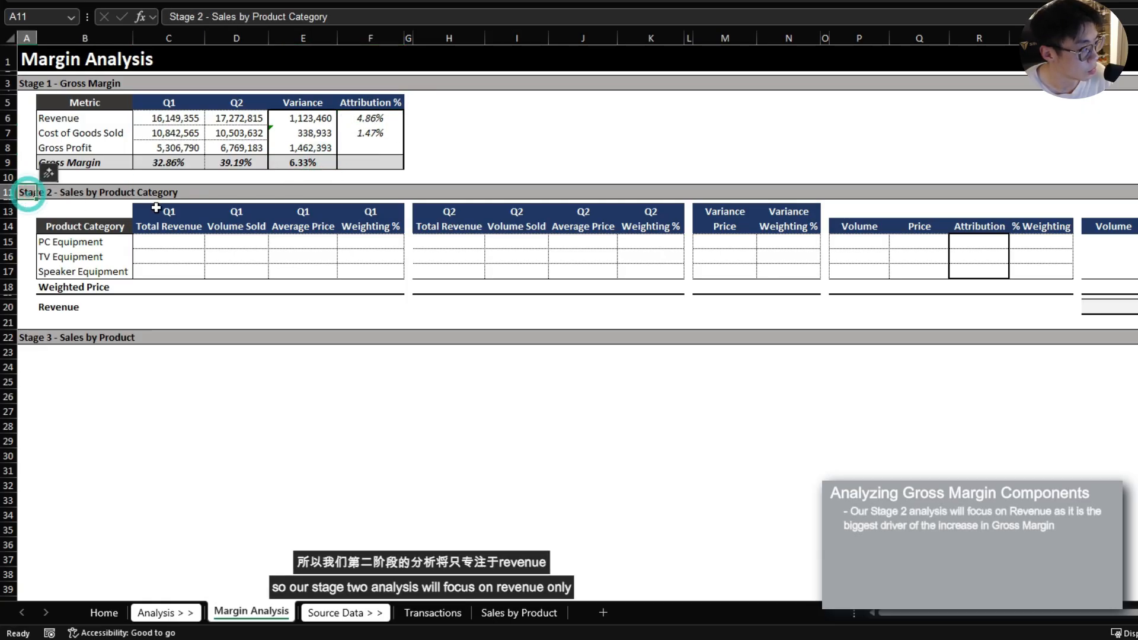
pyautogui.click(309, 161)
pyautogui.moveTo(91, 119); pyautogui.dragTo(404, 119)
pyautogui.click(31, 192)
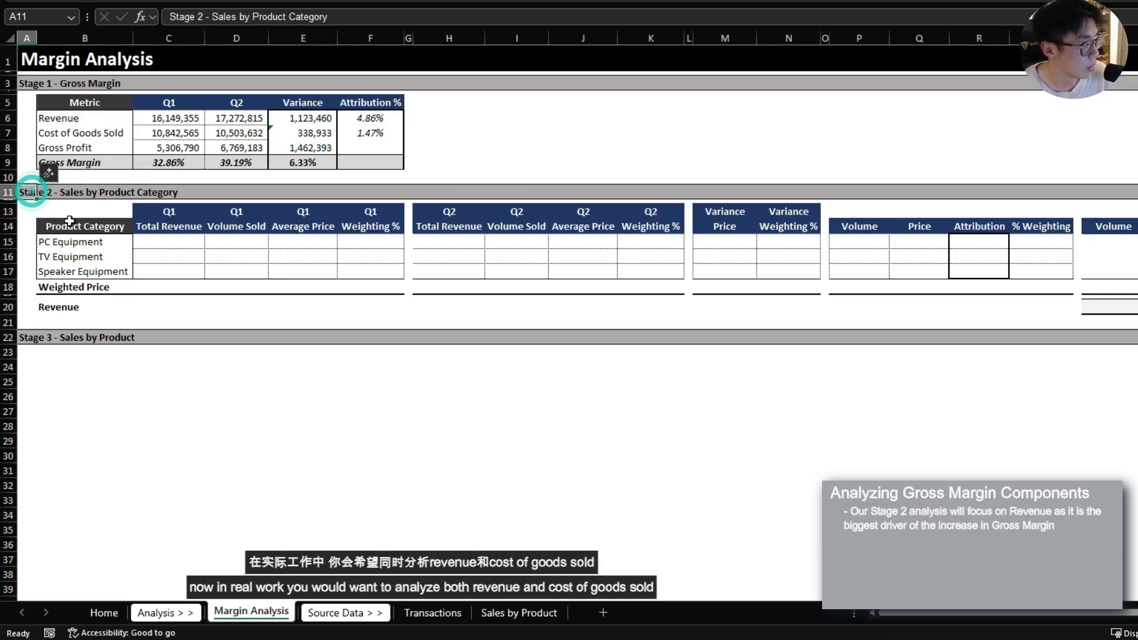
pyautogui.moveTo(100, 114); pyautogui.dragTo(96, 126)
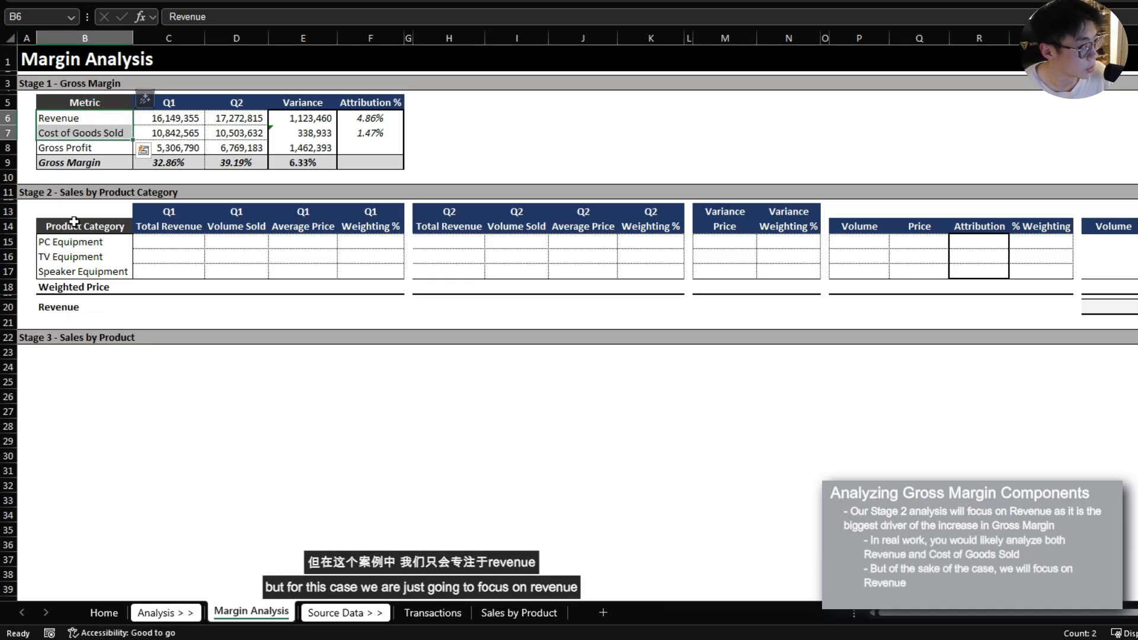
pyautogui.click(69, 120)
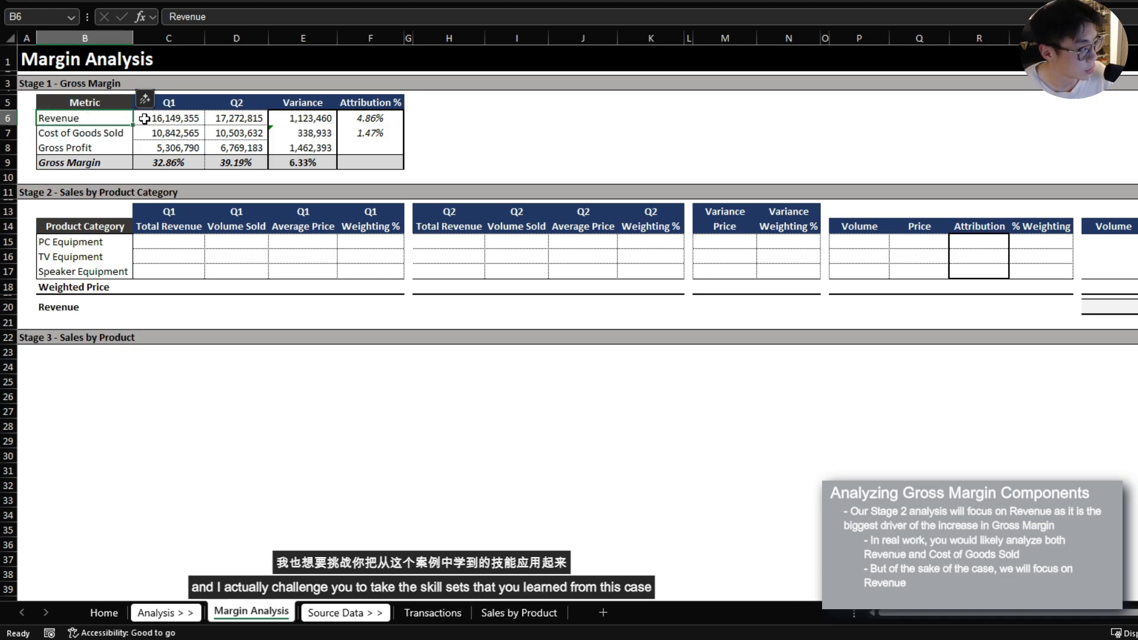
pyautogui.moveTo(99, 139); pyautogui.dragTo(354, 131)
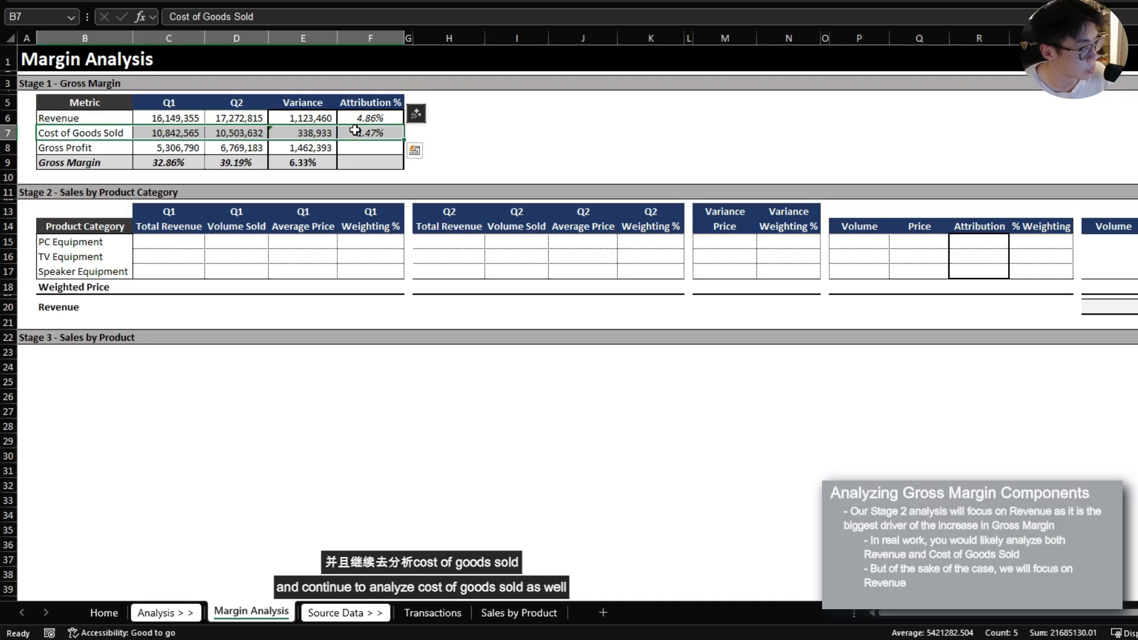
pyautogui.click(24, 193)
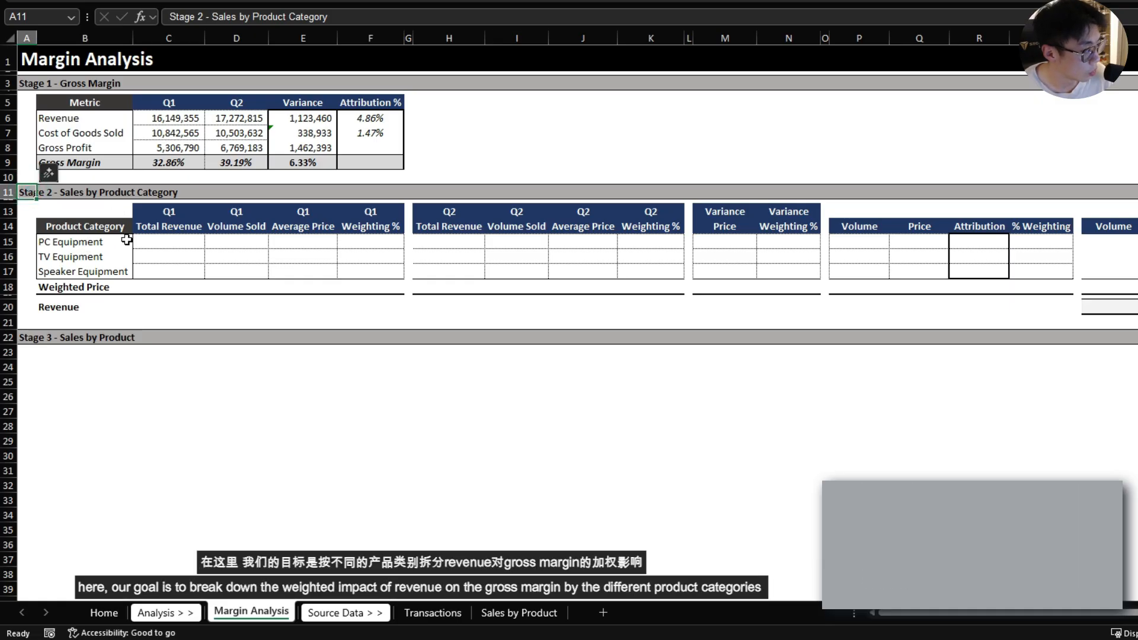
# Examine the Stage 2 product categories and the price and weighting % variance columns against the revenue attribution
pyautogui.click(371, 118)
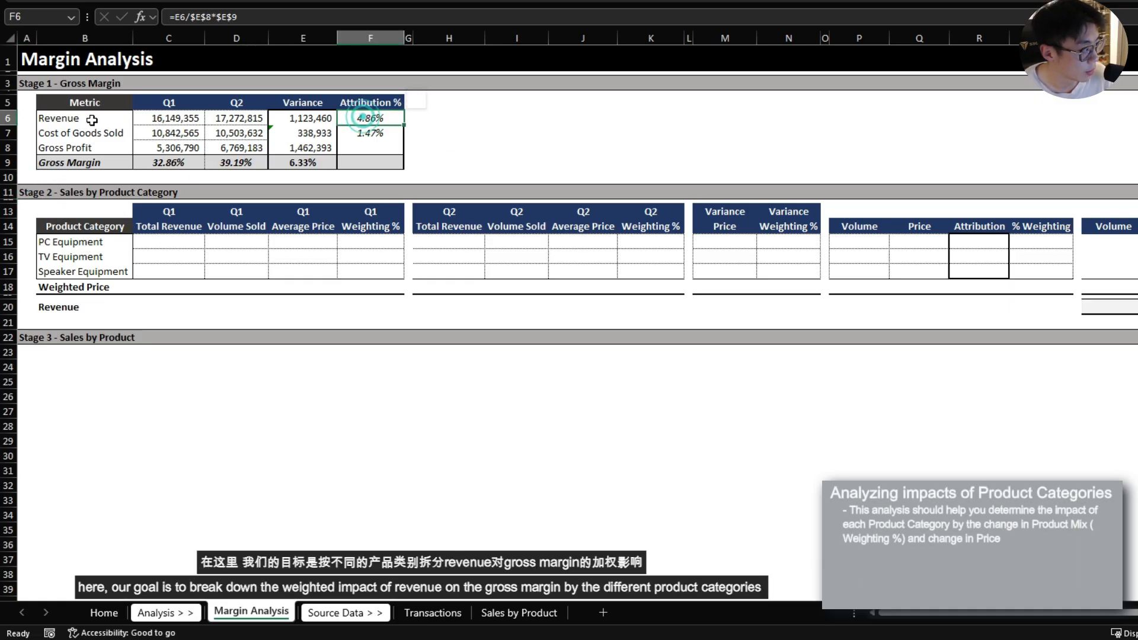
pyautogui.moveTo(77, 118); pyautogui.dragTo(403, 120)
pyautogui.moveTo(77, 162); pyautogui.dragTo(305, 162)
pyautogui.moveTo(90, 246); pyautogui.dragTo(113, 264)
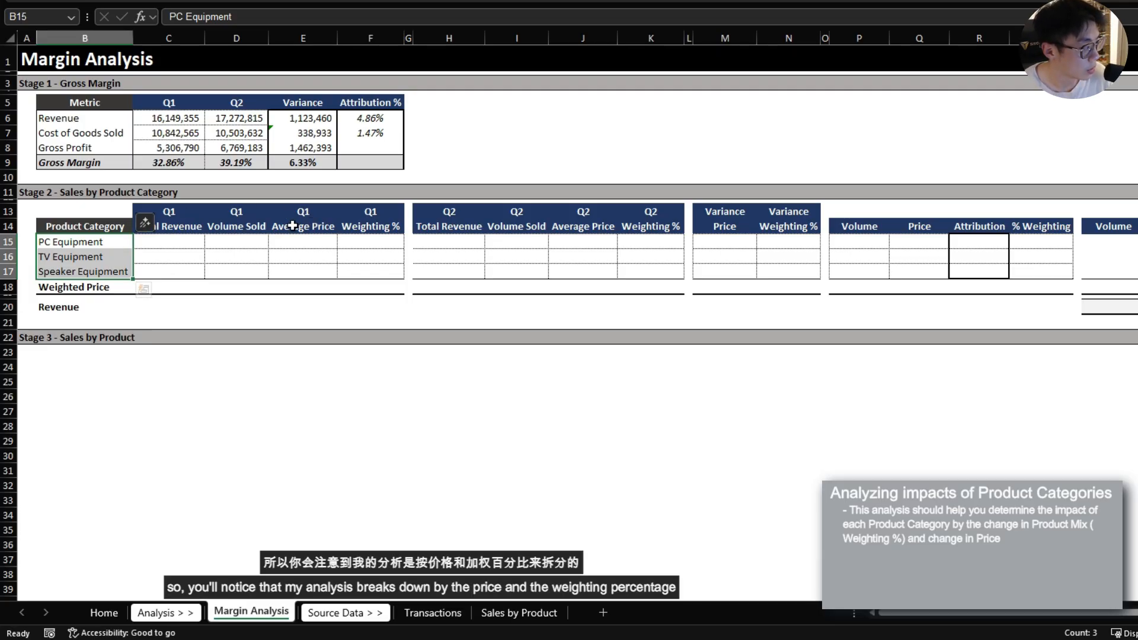
pyautogui.moveTo(718, 211); pyautogui.dragTo(770, 226)
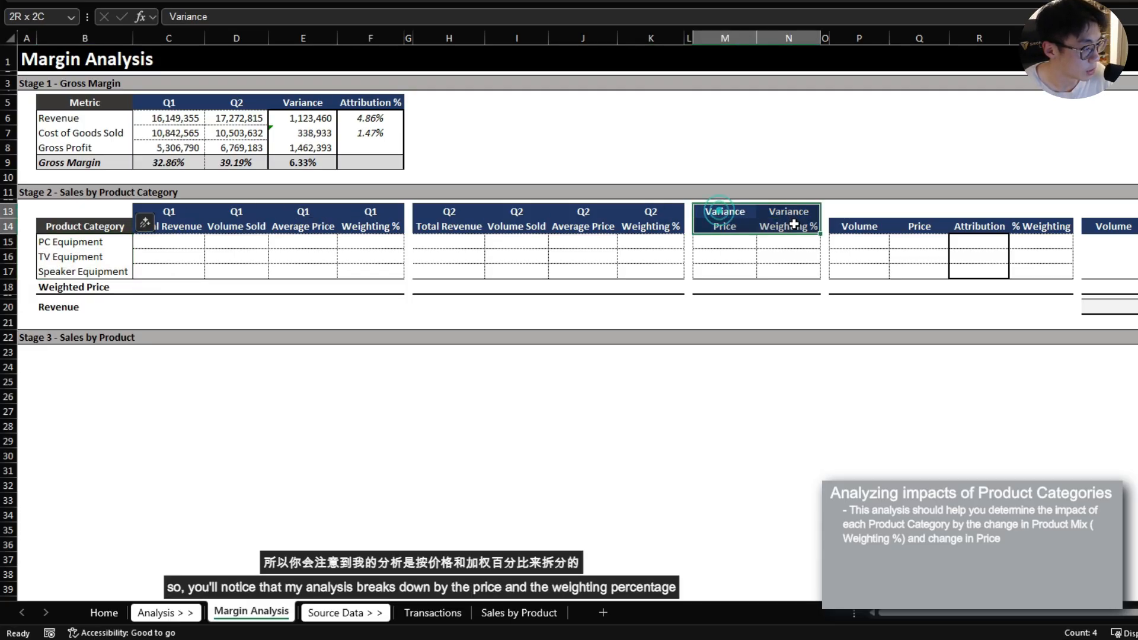
pyautogui.click(727, 223)
pyautogui.click(786, 228)
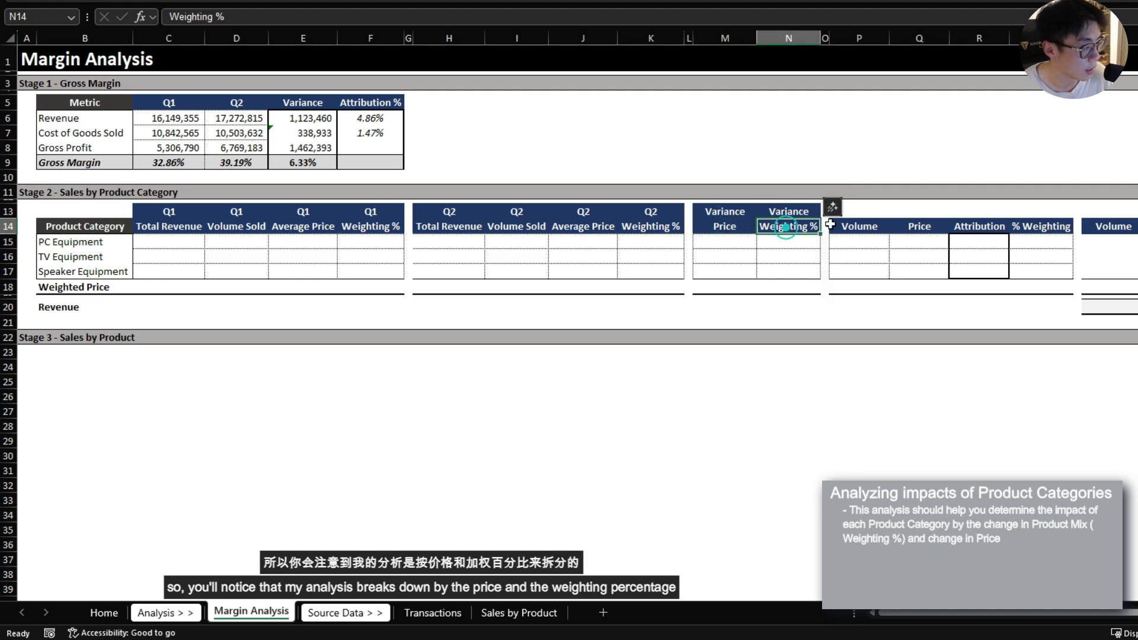
# Begin a SUMIFS formula in C15 for PC Equipment's Q1 total revenue, with the absolute column $K:$K of Sales by Product as sum range
pyautogui.click(172, 243)
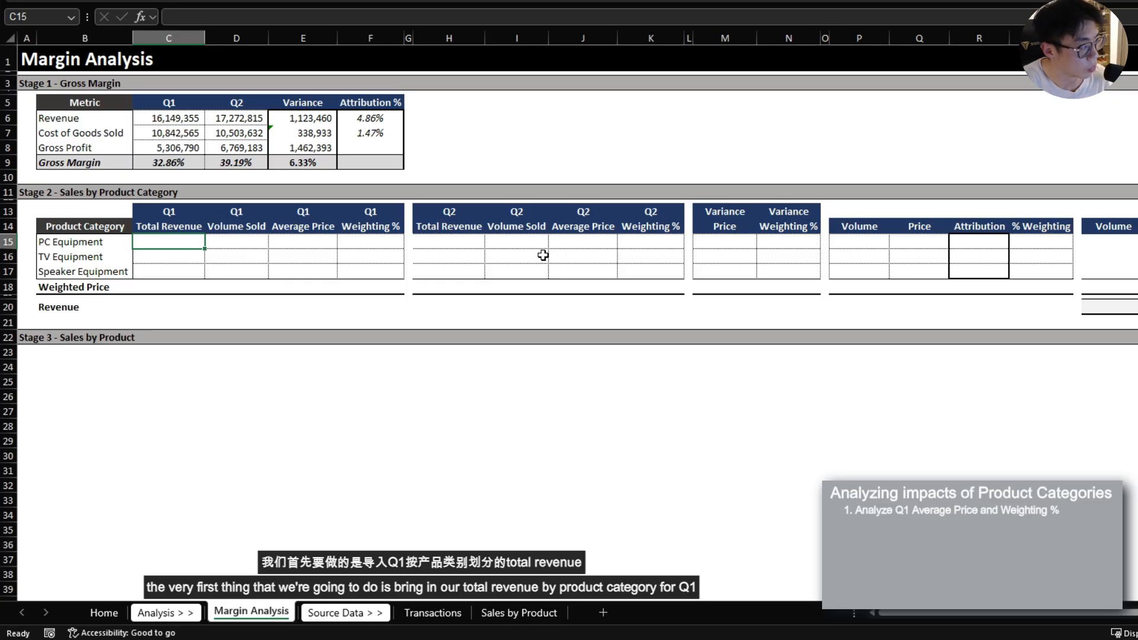
pyautogui.write('=SUMIFS(')
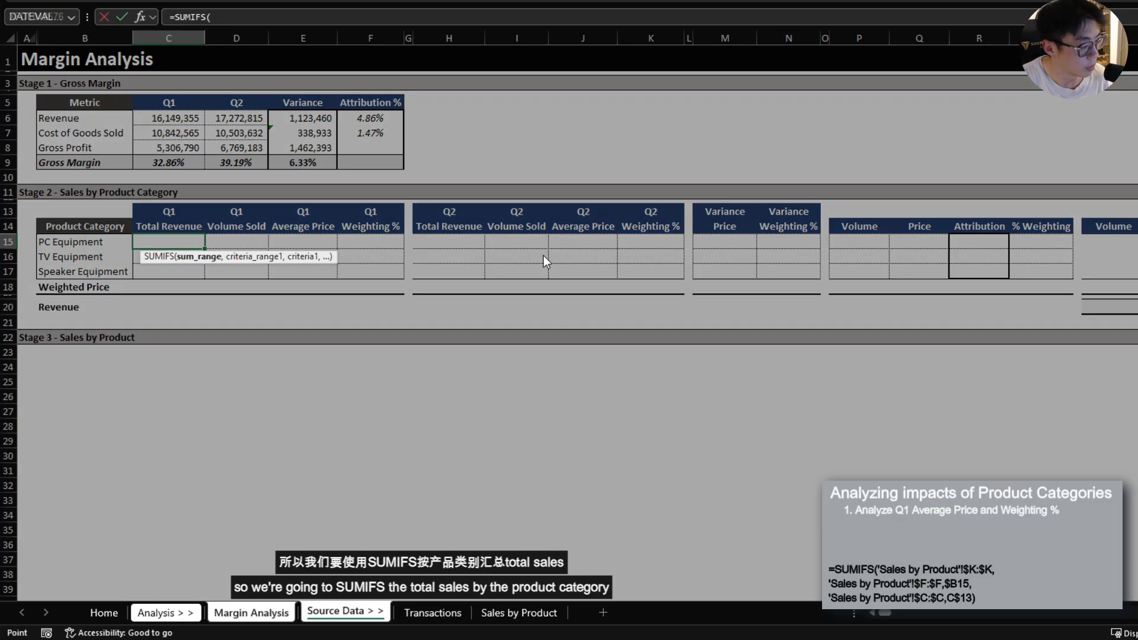
pyautogui.hotkey('ctrl', 'pagedown')
pyautogui.hotkey('ctrl', 'pagedown')
pyautogui.press('Right')
pyautogui.press('Right')
pyautogui.press('Right')
pyautogui.hotkey('ctrl', 'Up')
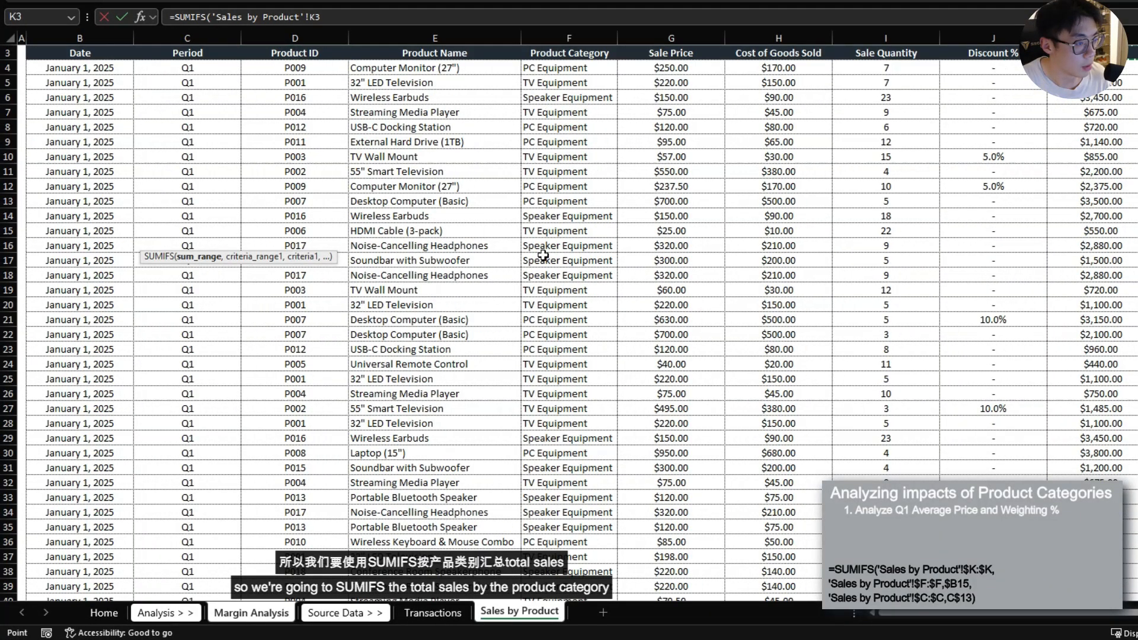
pyautogui.hotkey('ctrl', 'space')
pyautogui.press('F4')
# Set the first SUMIFS criteria range to the absolute Product Category column $F:$F, with 0 as a placeholder criterion
pyautogui.write(',')
pyautogui.press('Right')
pyautogui.press('Right')
pyautogui.press('Right')
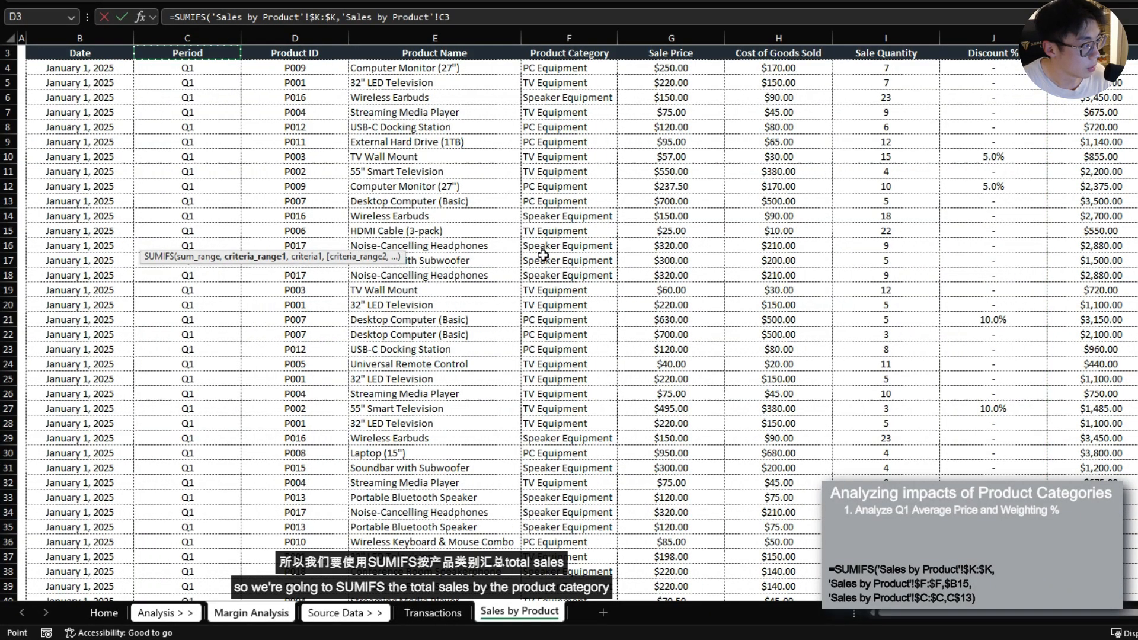
pyautogui.hotkey('ctrl', 'space')
pyautogui.press('F4')
pyautogui.write(',0,')
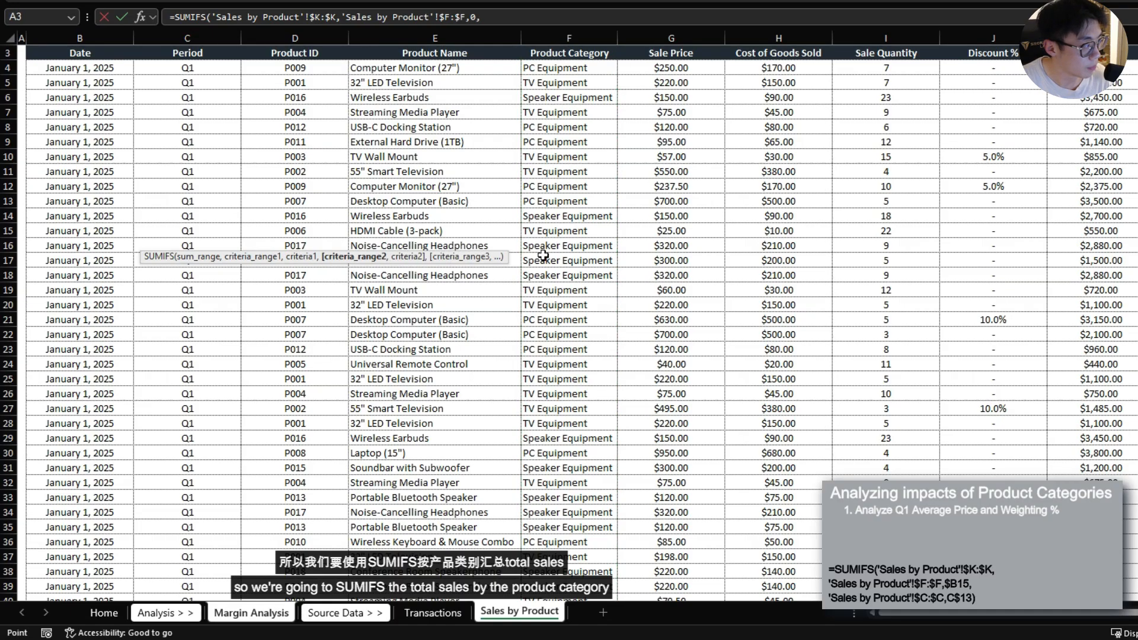
# Set the second SUMIFS criteria range to the absolute Period column $C:$C of Sales by Product, with 0 as a placeholder criterion
pyautogui.press('Left')
pyautogui.press('Left')
pyautogui.press('Left')
pyautogui.hotkey('ctrl', 'space')
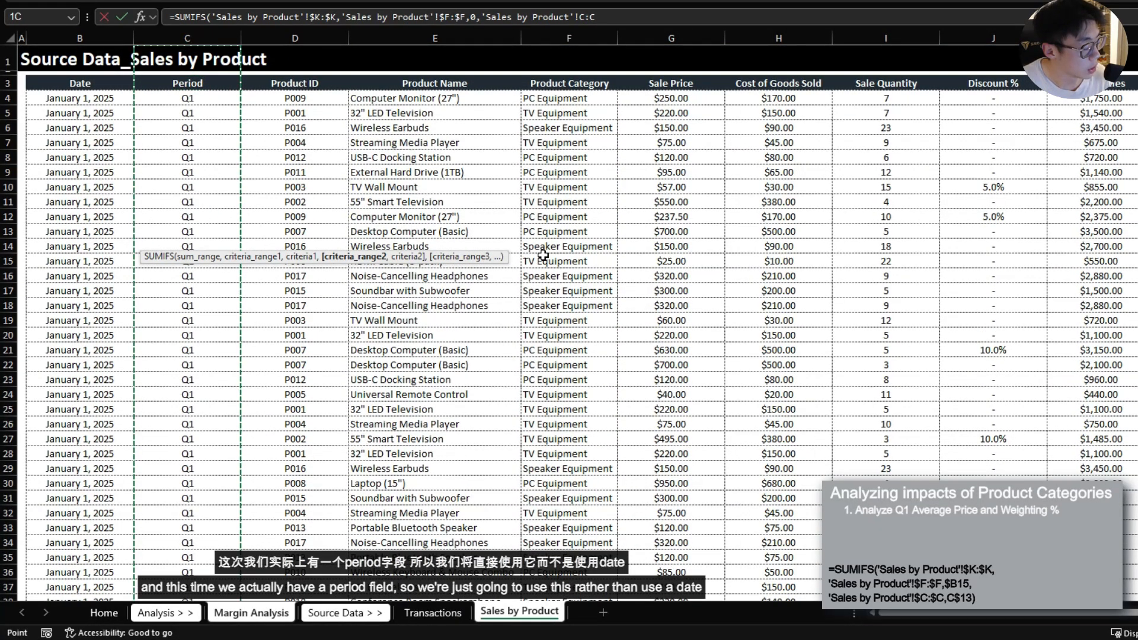
pyautogui.press('F4')
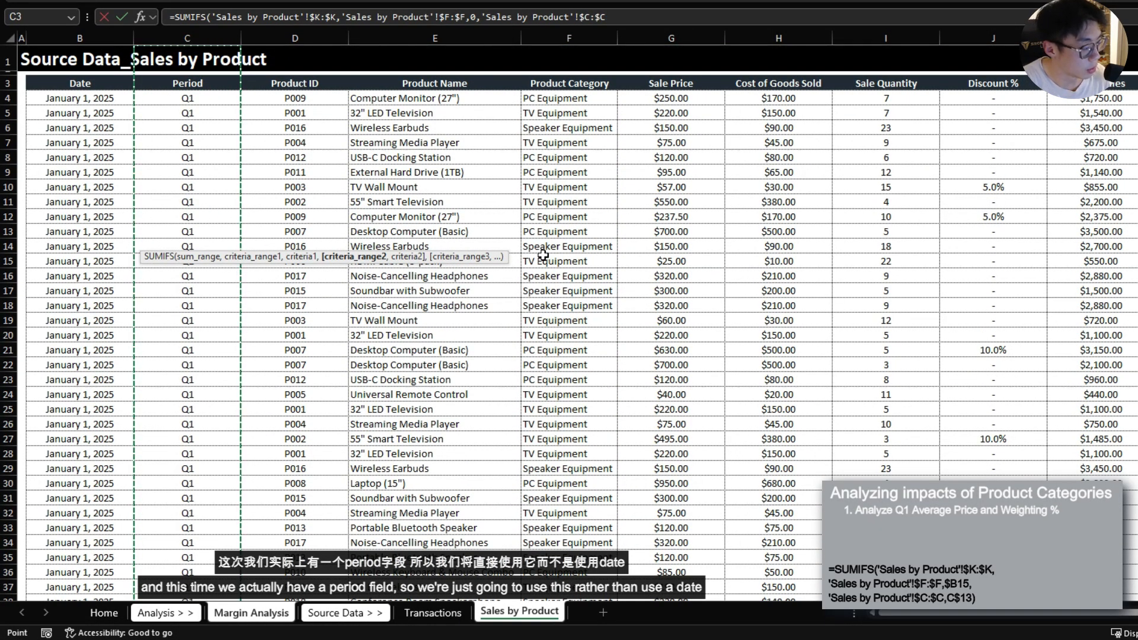
pyautogui.write(',0')
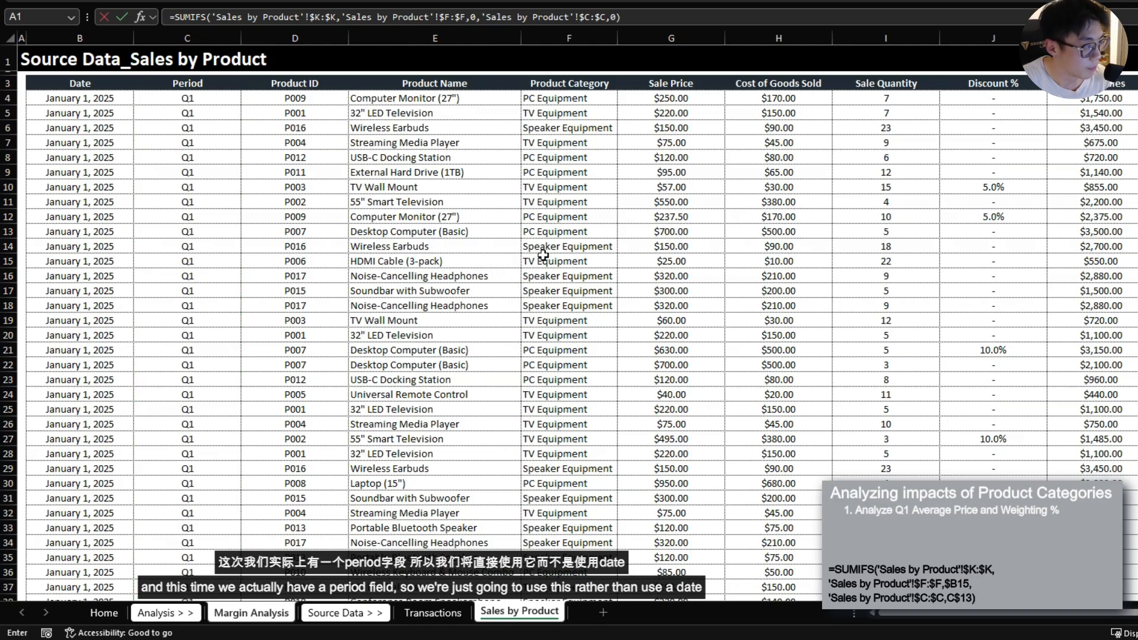
# Replace the placeholder criteria in C15's SUMIFS with C$13 for the period and $B15 for the product category
pyautogui.press('BackSpace')
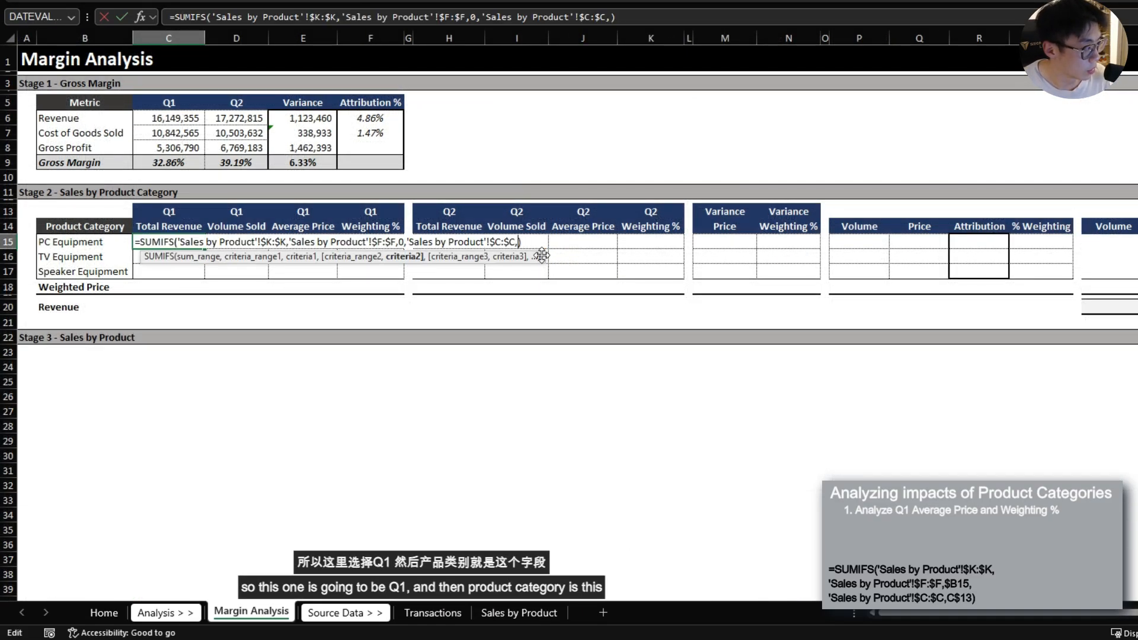
pyautogui.click(158, 213)
pyautogui.press('F4')
pyautogui.press('F4')
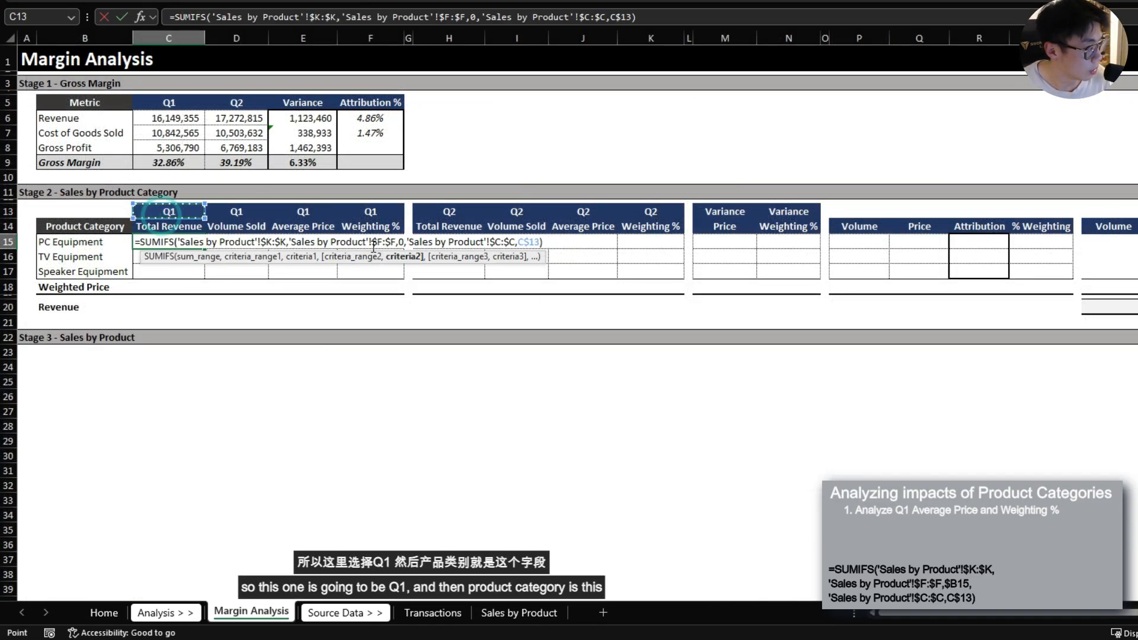
pyautogui.click(404, 242)
pyautogui.press('BackSpace')
pyautogui.click(102, 242)
pyautogui.press('F4')
pyautogui.press('F4')
pyautogui.press('F4')
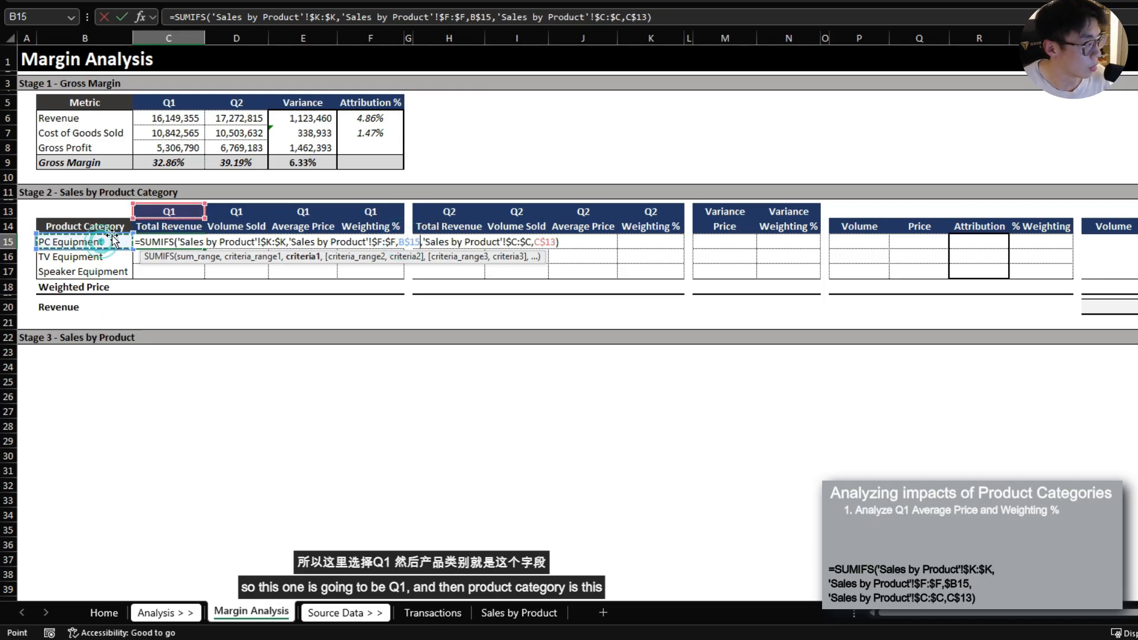
# Commit C15's SUMIFS and fill only the formula down to TV Equipment and Speaker Equipment, with the column total in C18
pyautogui.hotkey('ctrl', 'Return')
pyautogui.hotkey('ctrl', 'c')
pyautogui.hotkey('shift', 'Down')
pyautogui.hotkey('shift', 'Down')
pyautogui.hotkey('shift', 'Down')
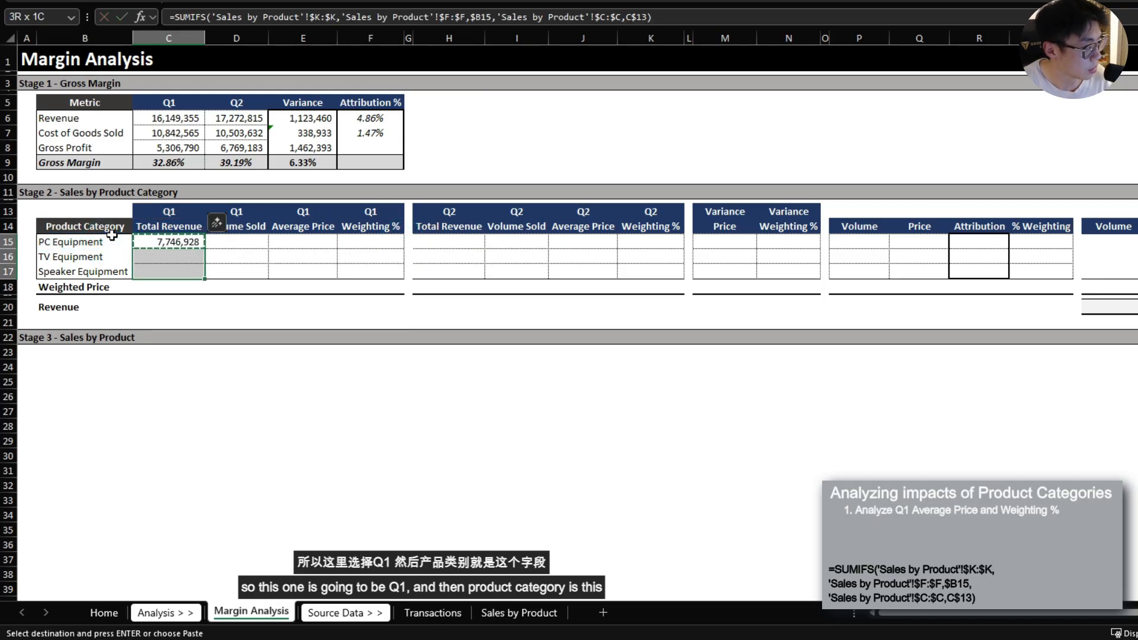
pyautogui.hotkey('ctrl', 'alt', 'v')
pyautogui.press('f')
pyautogui.press('Return')
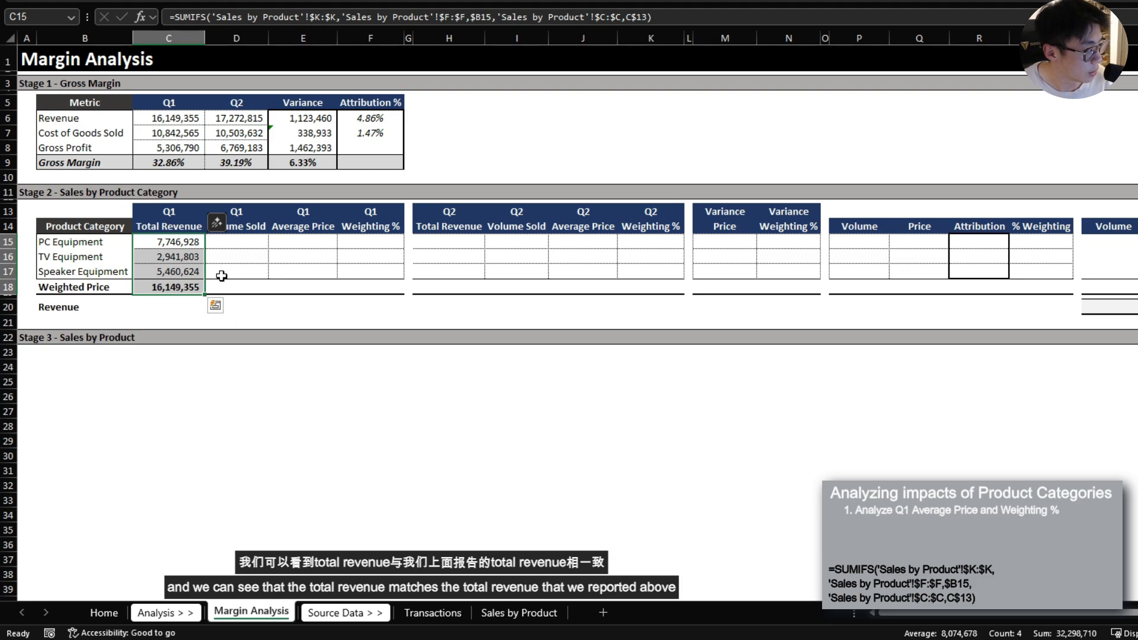
# Check the Q1 category revenues and their total against the Q1 revenue reported in Stage 1
pyautogui.click(167, 121)
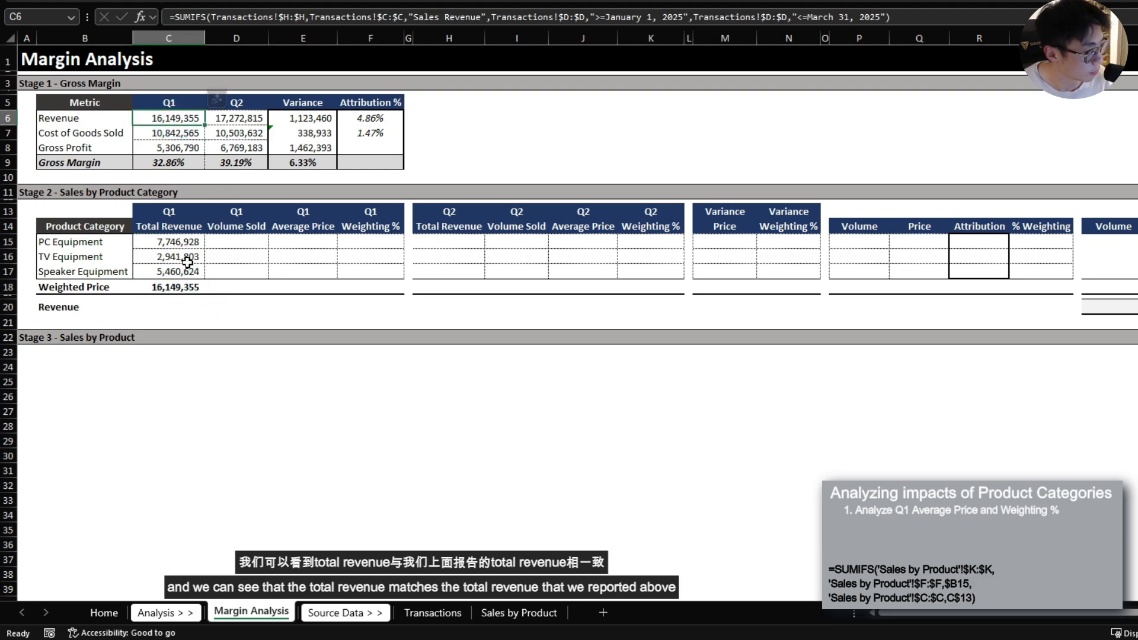
pyautogui.moveTo(186, 240); pyautogui.dragTo(189, 270)
pyautogui.click(244, 241)
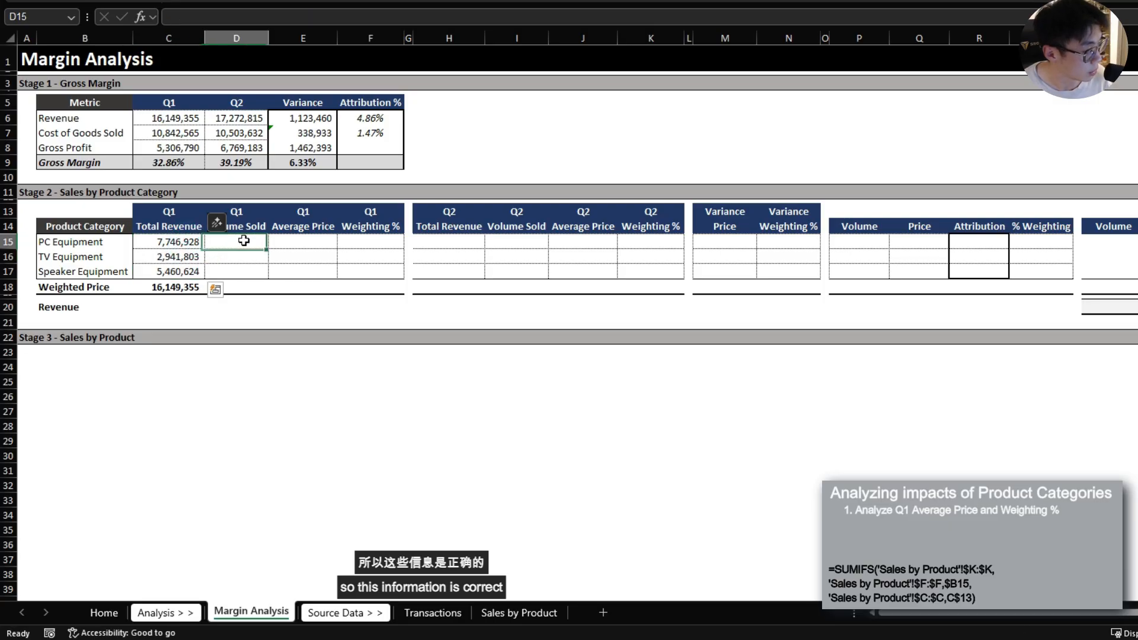
# Copy the Q1 Total Revenue formulas C15:C18 into the Q1 Volume Sold column
pyautogui.press('Left')
pyautogui.hotkey('shift', 'Down')
pyautogui.hotkey('shift', 'Down')
pyautogui.hotkey('shift', 'Down')
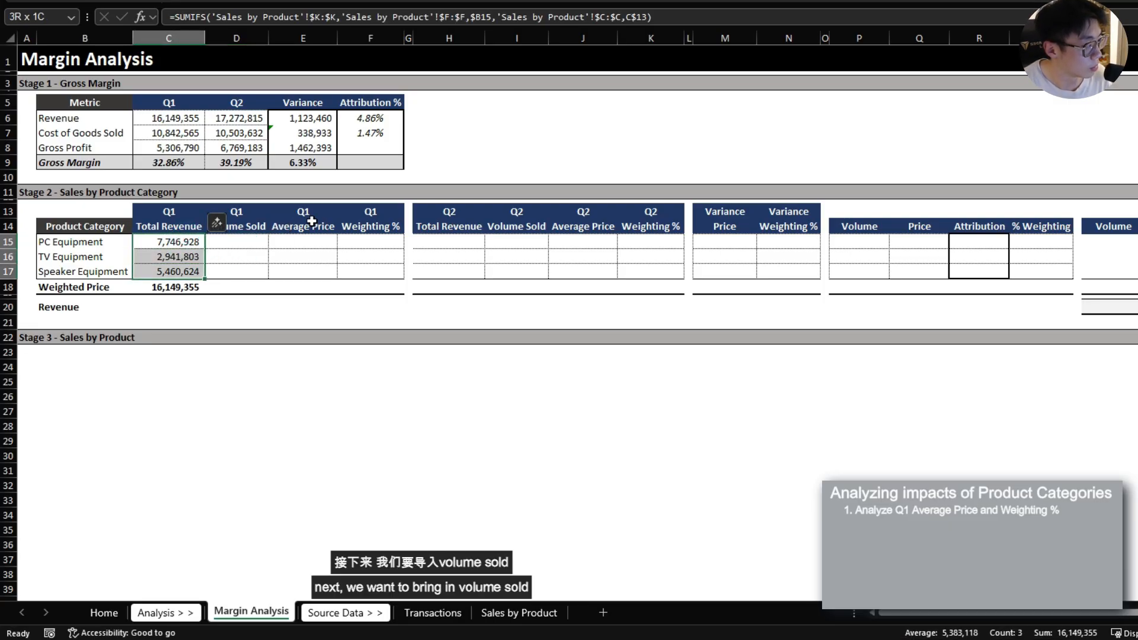
pyautogui.hotkey('ctrl', 'c')
pyautogui.press('Right')
pyautogui.hotkey('ctrl', 'v')
# Identify the column letter of Sale Quantity on the Sales by Product sheet and return to Margin Analysis
pyautogui.hotkey('ctrl', 'pagedown')
pyautogui.hotkey('ctrl', 'pagedown')
pyautogui.hotkey('ctrl', 'pagedown')
pyautogui.press('Right')
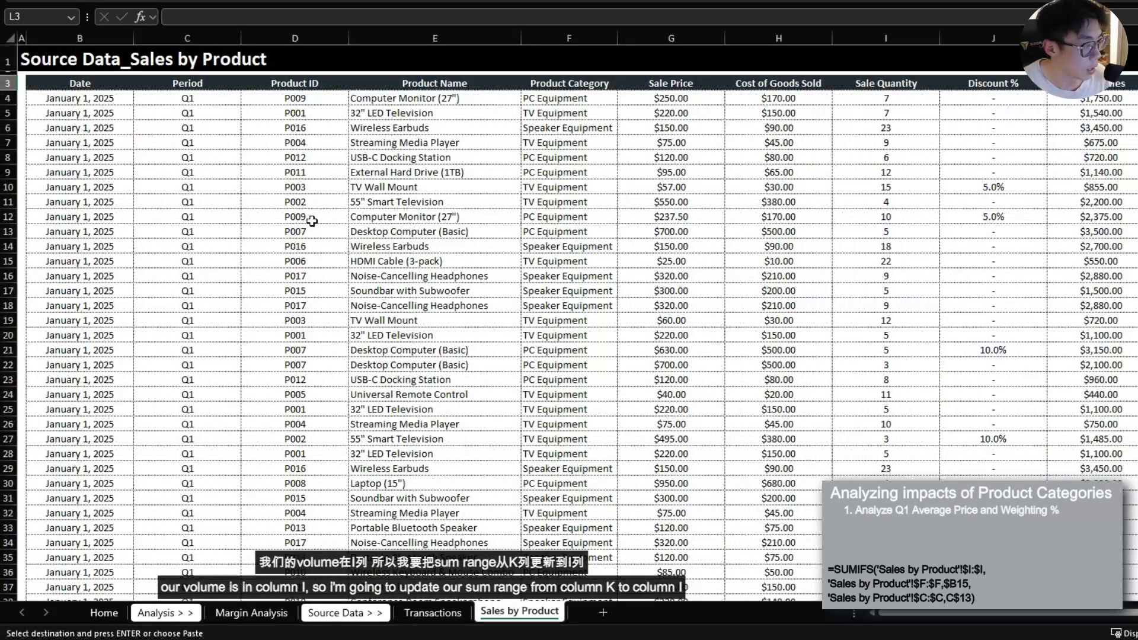
pyautogui.press('Left')
pyautogui.press('Left')
pyautogui.press('Left')
pyautogui.hotkey('ctrl', 'space')
pyautogui.hotkey('ctrl', 'pageup')
pyautogui.hotkey('ctrl', 'pageup')
pyautogui.hotkey('ctrl', 'pageup')
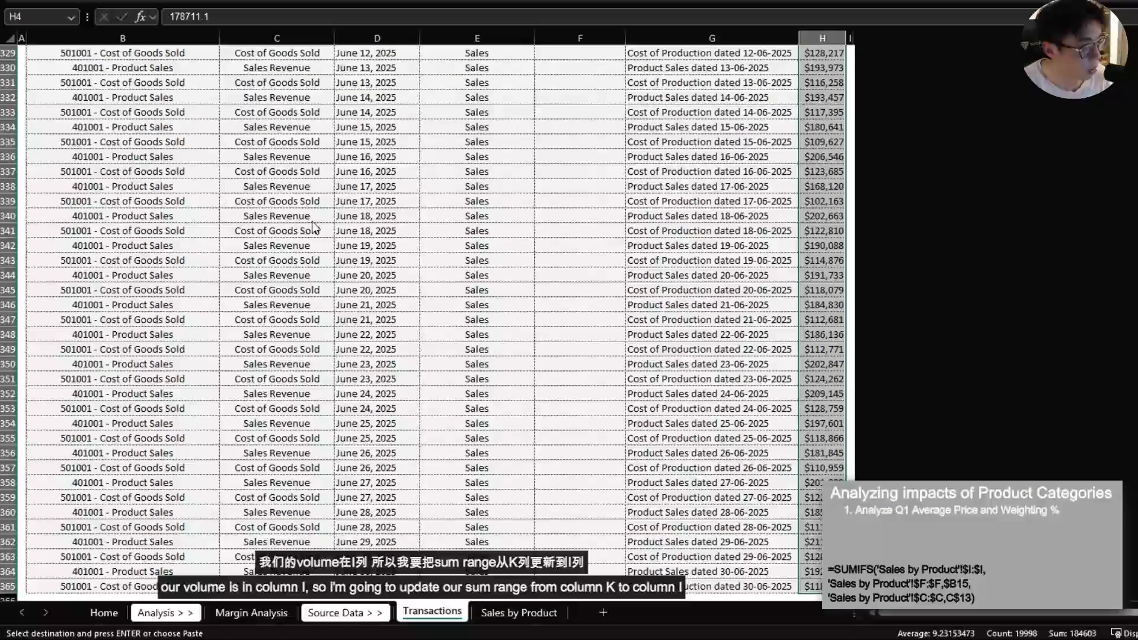
# Change the sum range of the Volume Sold formula in D15 to 'Sales by Product'!$I:$I
pyautogui.press('F2')
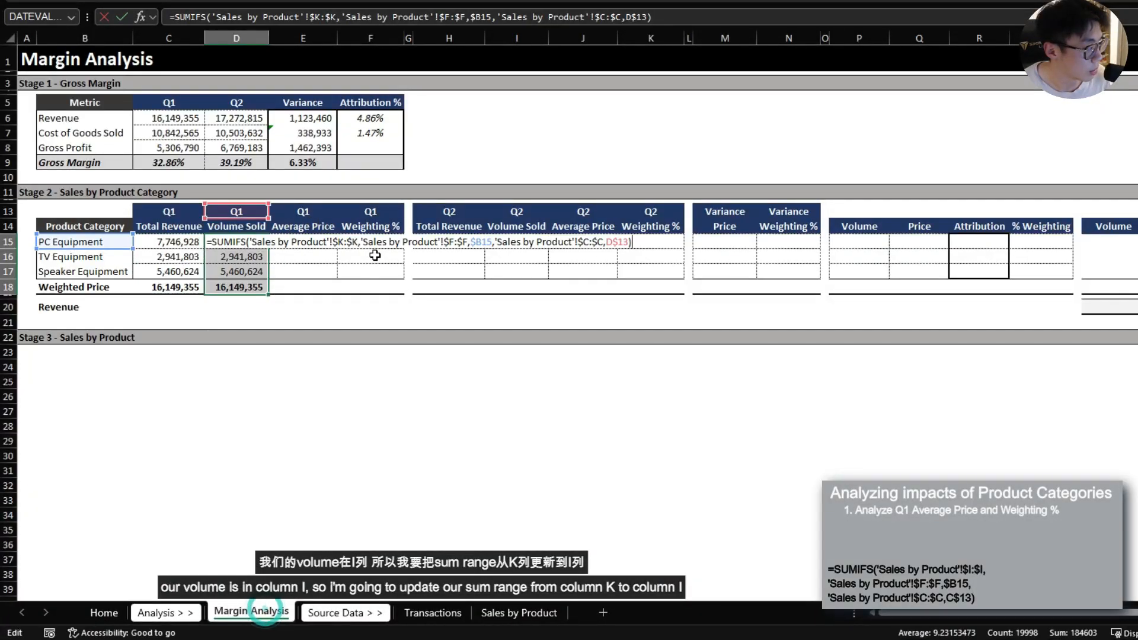
pyautogui.click(337, 241)
pyautogui.press('Delete')
pyautogui.write('I')
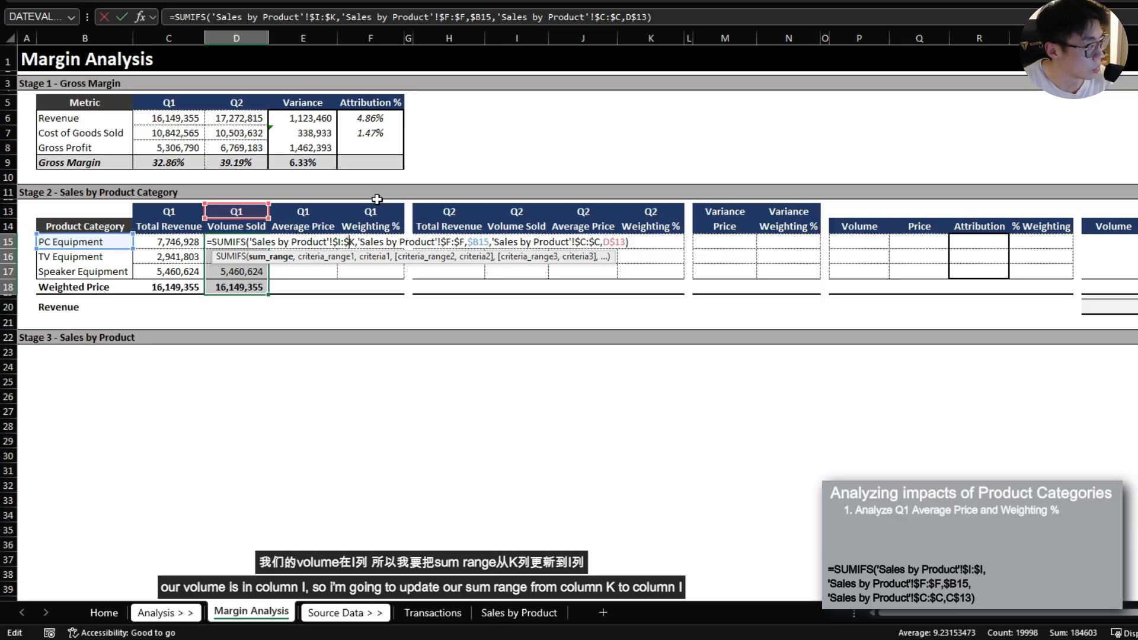
pyautogui.press('Delete')
pyautogui.write('I')
pyautogui.press('Return')
# Fill the corrected Volume Sold formula down to TV Equipment and Speaker Equipment, pasting formulas only
pyautogui.press('Up')
pyautogui.hotkey('ctrl', 'c')
pyautogui.hotkey('shift', 'Down')
pyautogui.hotkey('shift', 'Down')
pyautogui.hotkey('ctrl', 'alt', 'v')
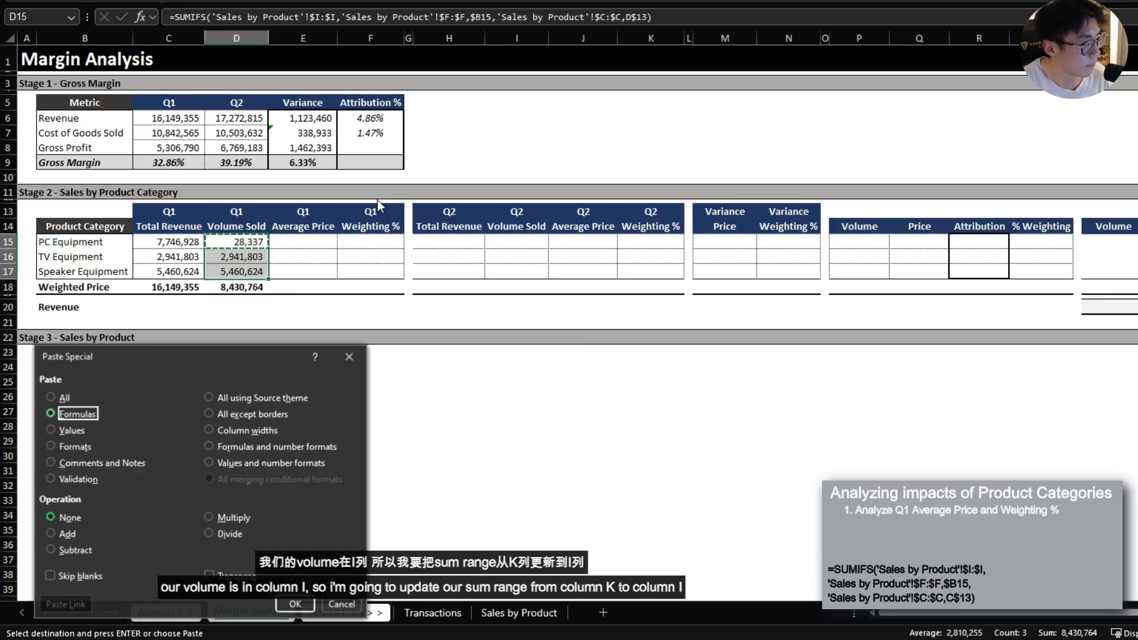
pyautogui.press('Return')
# Calculate PC Equipment's Q1 average price in E15 as revenue divided by volume sold, =C15/D15
pyautogui.press('Right')
pyautogui.write('=')
pyautogui.press('Left')
pyautogui.press('Left')
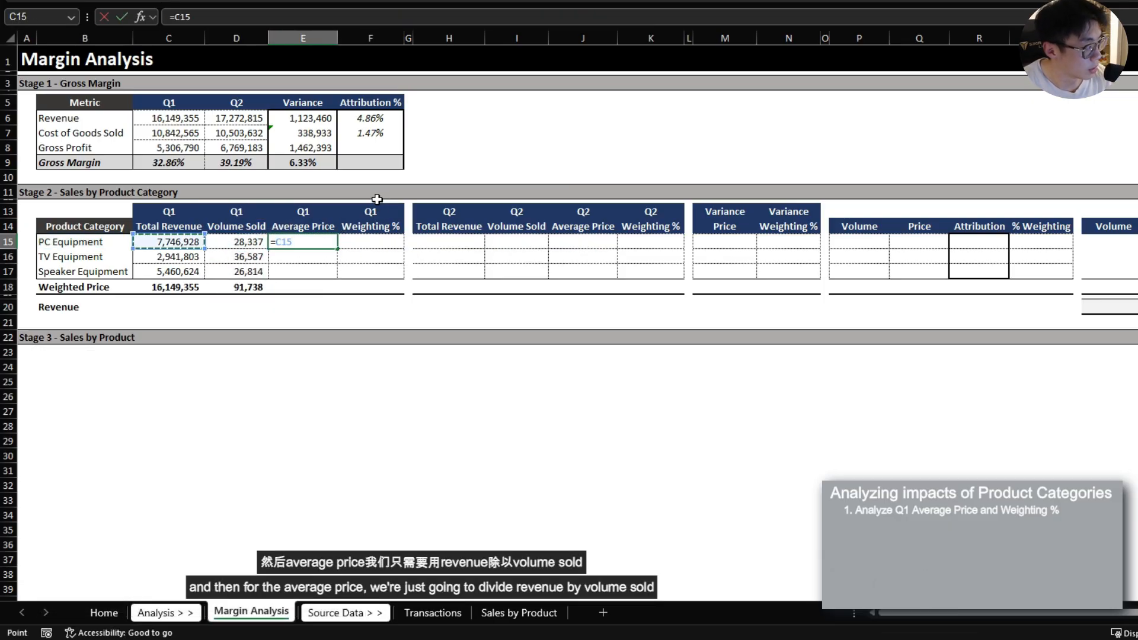
pyautogui.write('/')
pyautogui.press('Left')
pyautogui.press('Return')
# Paste the average price formula as formulas only into E16:E17 and the Weighted Price row in E18
pyautogui.press('Up')
pyautogui.hotkey('ctrl', 'c')
pyautogui.hotkey('shift', 'Down')
pyautogui.hotkey('shift', 'Down')
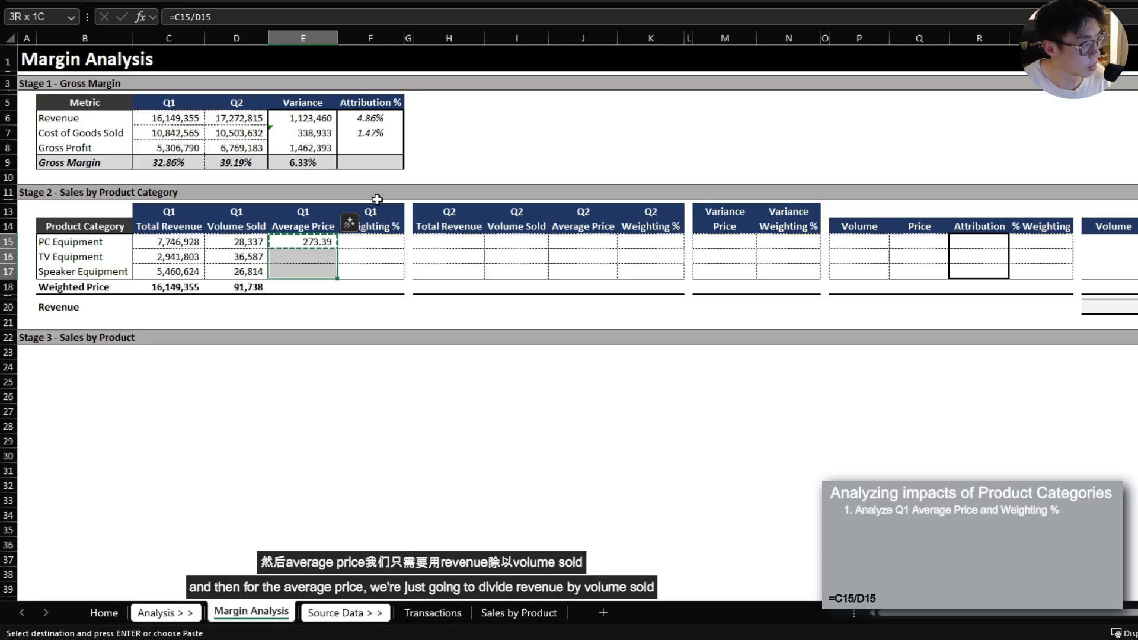
pyautogui.hotkey('ctrl', 'alt', 'v')
pyautogui.press('f')
pyautogui.press('Return')
pyautogui.press('Down')
pyautogui.press('Down')
pyautogui.press('Down')
pyautogui.hotkey('ctrl', 'alt', 'v')
pyautogui.press('f')
pyautogui.press('Return')
pyautogui.press('Escape')
# Calculate PC Equipment's Q1 weighting % in F15 as its share of total volume sold, =$D15/D$18
pyautogui.press('Up')
pyautogui.press('Up')
pyautogui.press('Up')
pyautogui.press('Right')
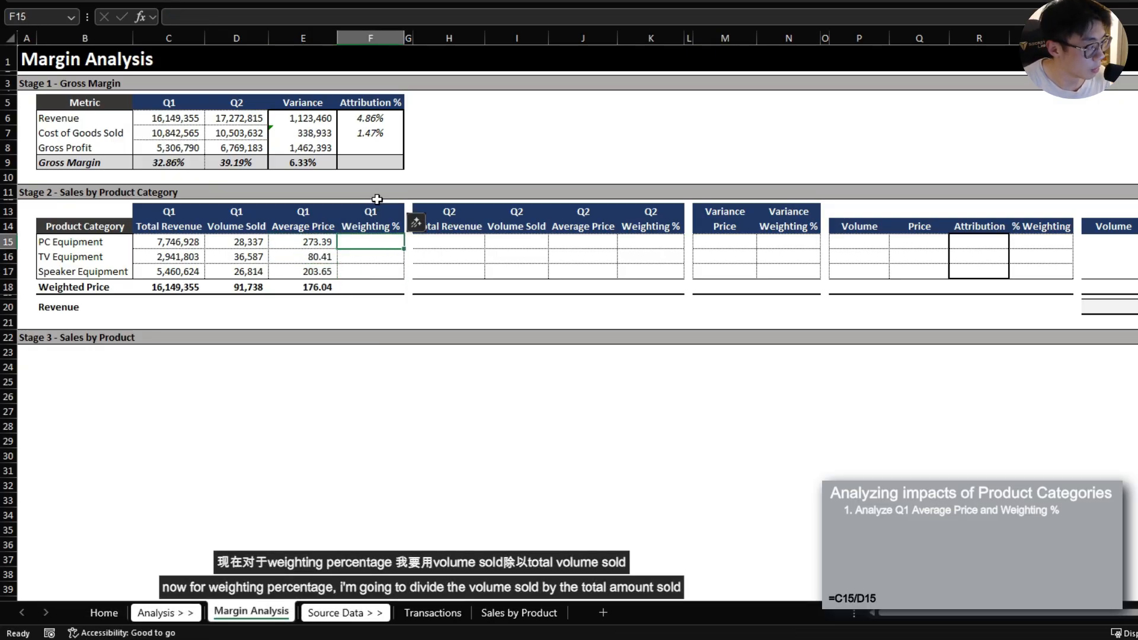
pyautogui.write('=')
pyautogui.press('Left')
pyautogui.press('Left')
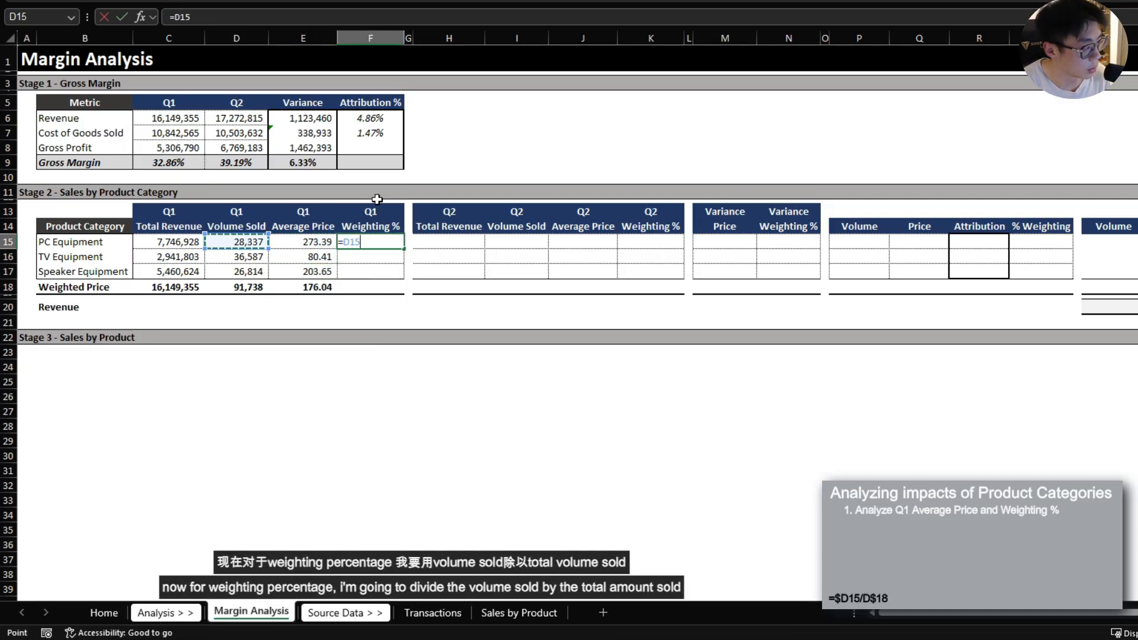
pyautogui.write('/')
pyautogui.press('Left')
pyautogui.press('Down')
pyautogui.press('Down')
pyautogui.press('Left')
pyautogui.press('Down')
pyautogui.press('F4')
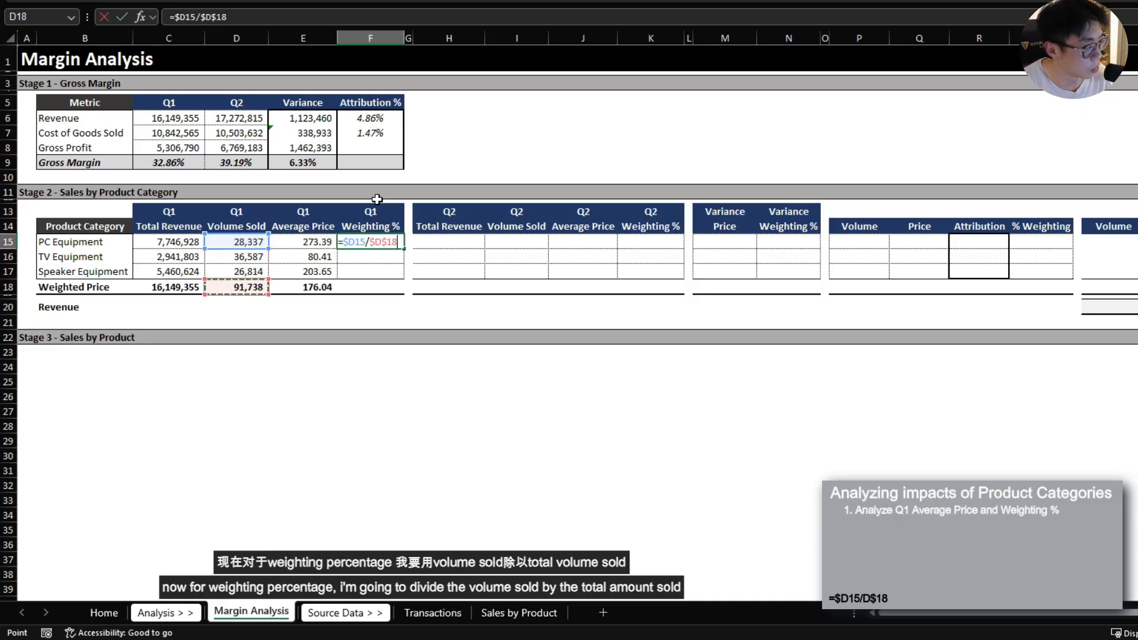
pyautogui.press('Return')
# Fill the weighting % formula down to TV Equipment and Speaker Equipment, pasting formulas only
pyautogui.press('Up')
pyautogui.hotkey('shift', 'Down')
pyautogui.hotkey('shift', 'Down')
pyautogui.hotkey('ctrl', 'c')
pyautogui.hotkey('ctrl', 'alt', 'v')
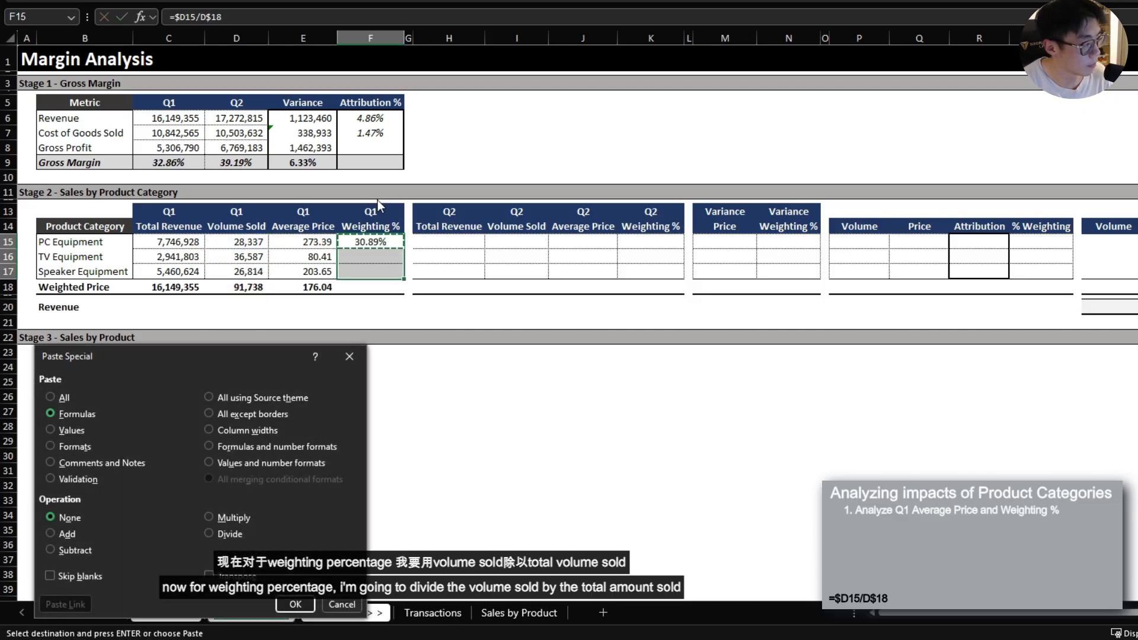
pyautogui.press('f')
pyautogui.press('Return')
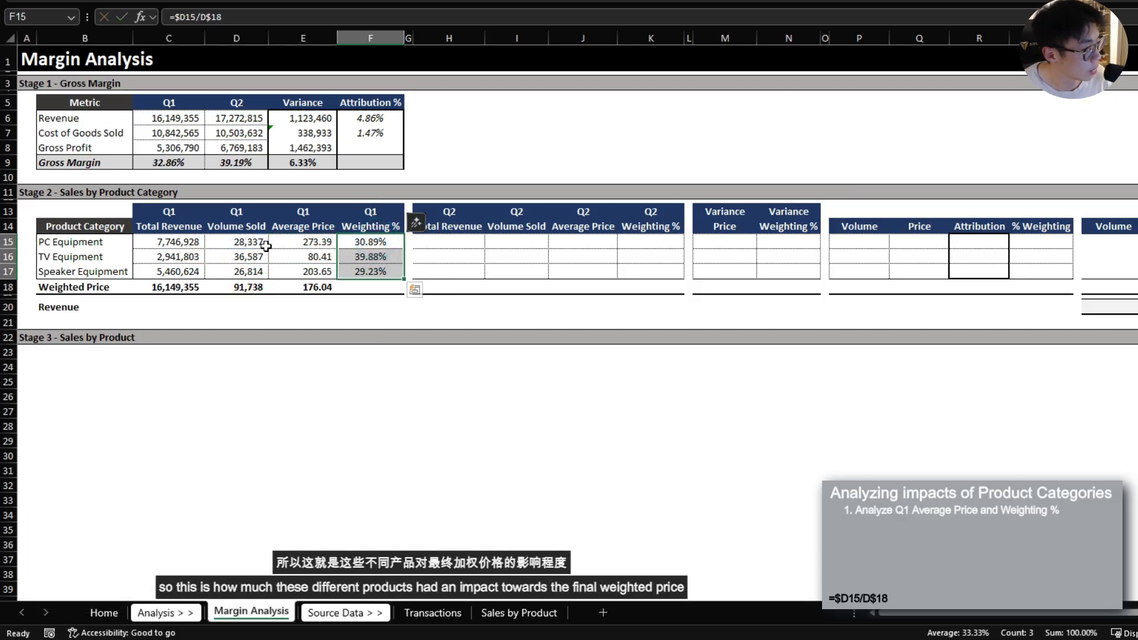
# Start a SUMPRODUCT check in E20 with the Q1 average prices E15:E17 as its first array
pyautogui.moveTo(72, 242); pyautogui.dragTo(71, 271)
pyautogui.click(326, 286)
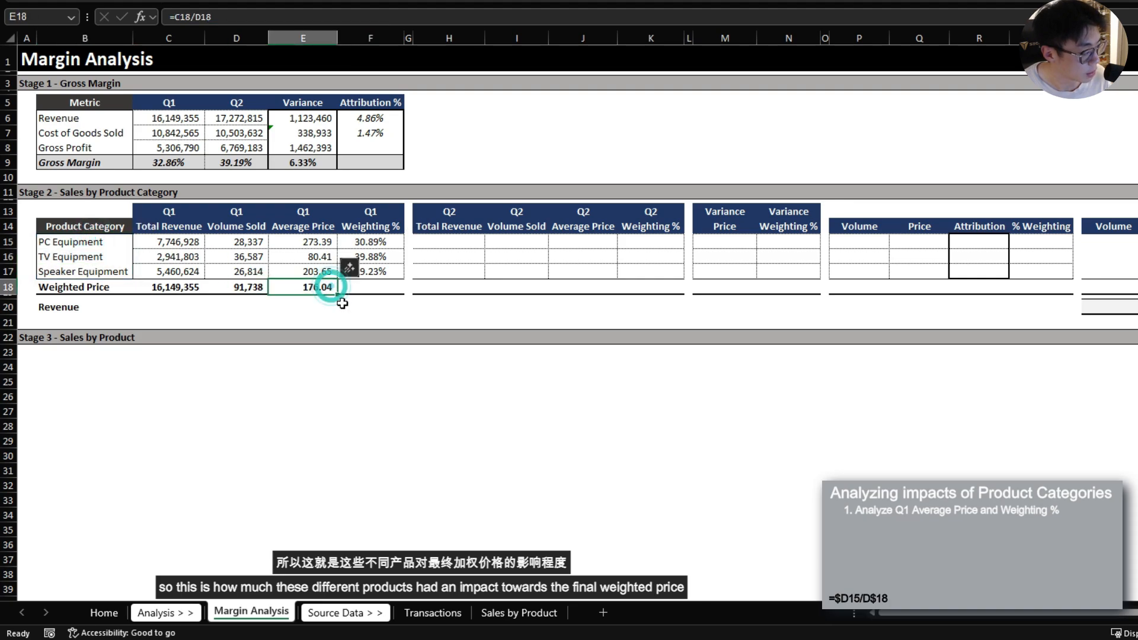
pyautogui.click(305, 305)
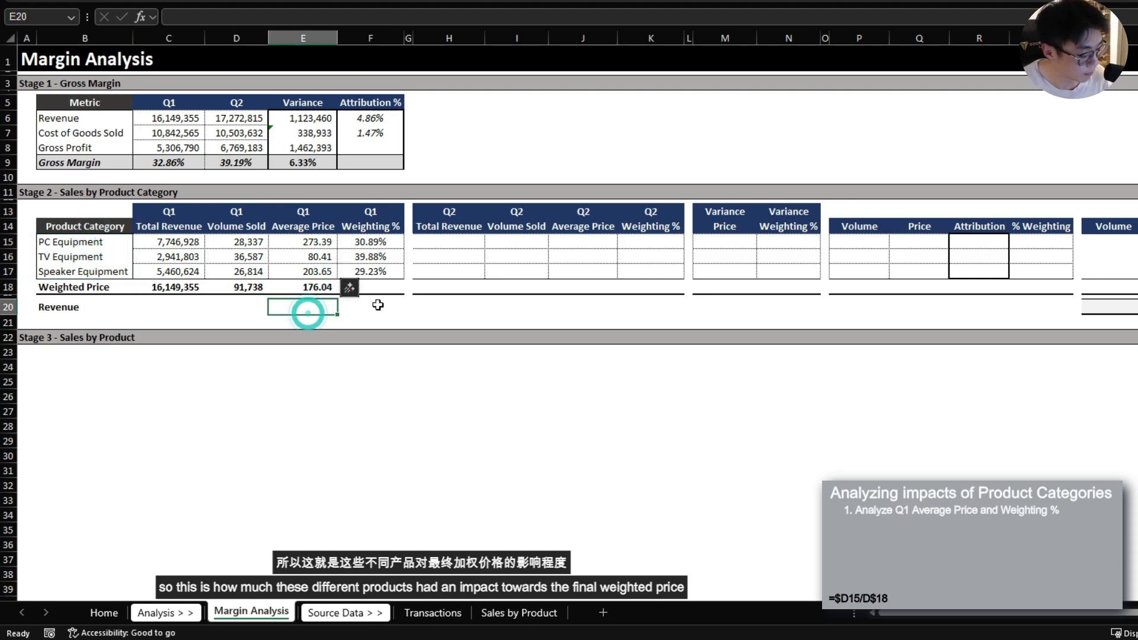
pyautogui.write('=SUMPROD')
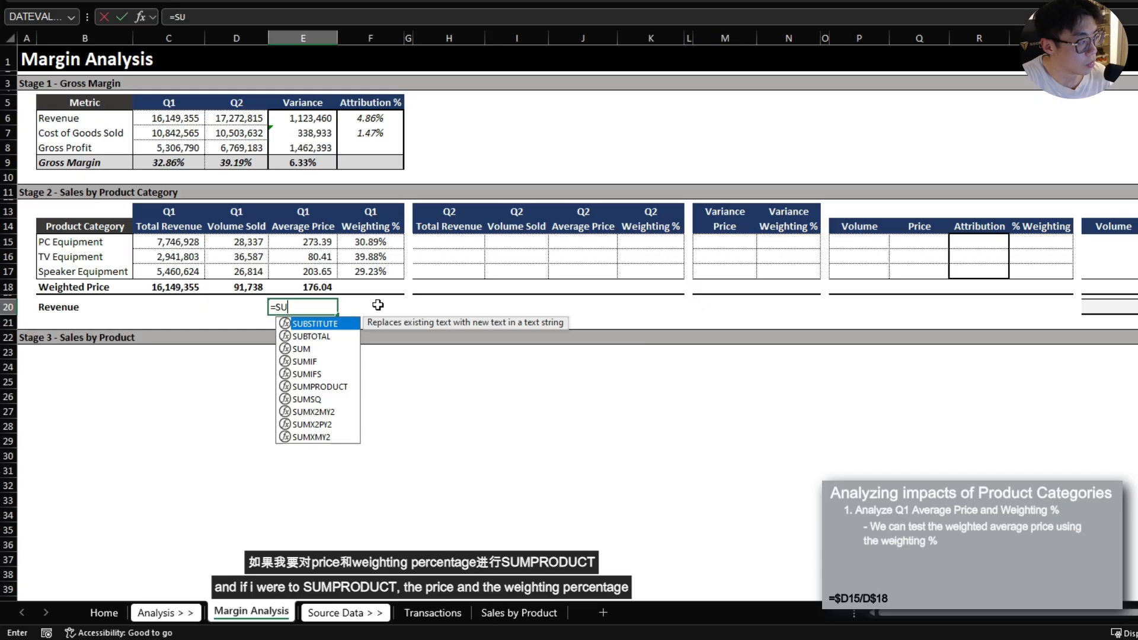
pyautogui.press('Tab')
pyautogui.press('Up')
pyautogui.press('Up')
pyautogui.press('Up')
pyautogui.press('Up')
pyautogui.press('Up')
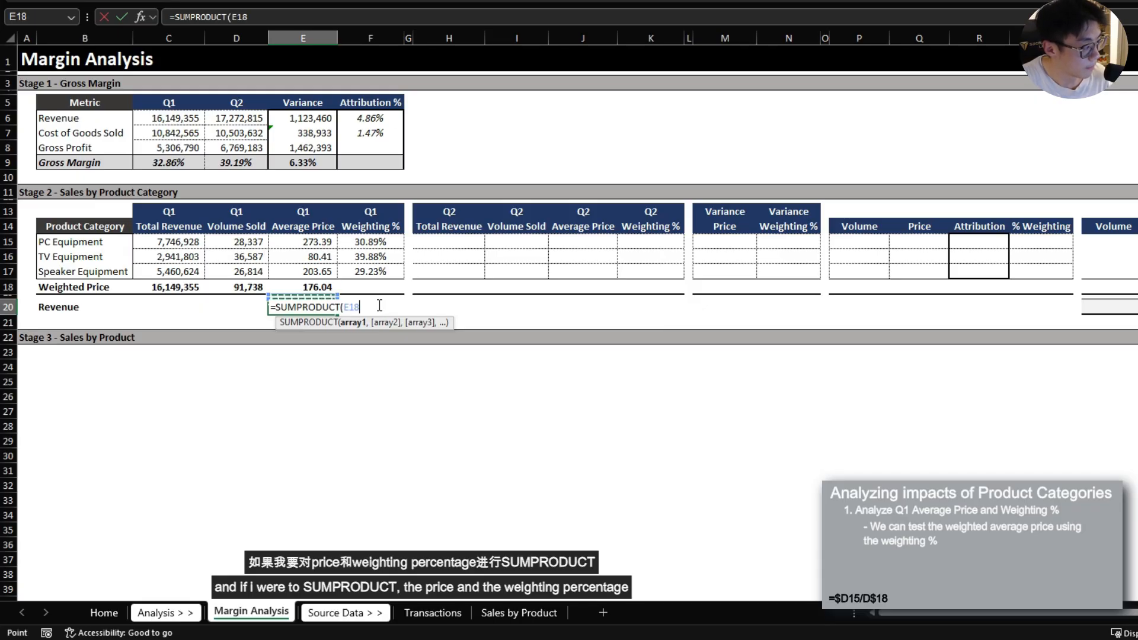
pyautogui.hotkey('shift', 'Down')
pyautogui.hotkey('shift', 'Down')
# Add the Q1 weighting percentages F15:F17 as the second SUMPRODUCT array and commit the check formula
pyautogui.write(',')
pyautogui.press('Right')
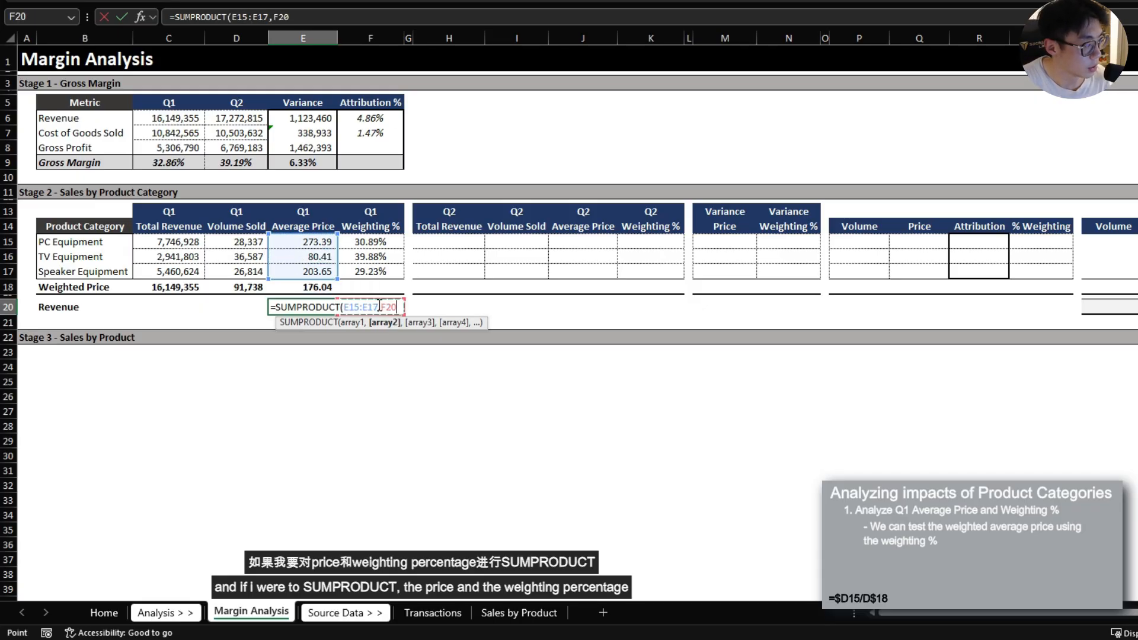
pyautogui.press('Up')
pyautogui.press('Up')
pyautogui.press('Up')
pyautogui.press('Up')
pyautogui.press('Up')
pyautogui.hotkey('shift', 'Down')
pyautogui.hotkey('shift', 'Down')
pyautogui.hotkey('ctrl', 'Return')
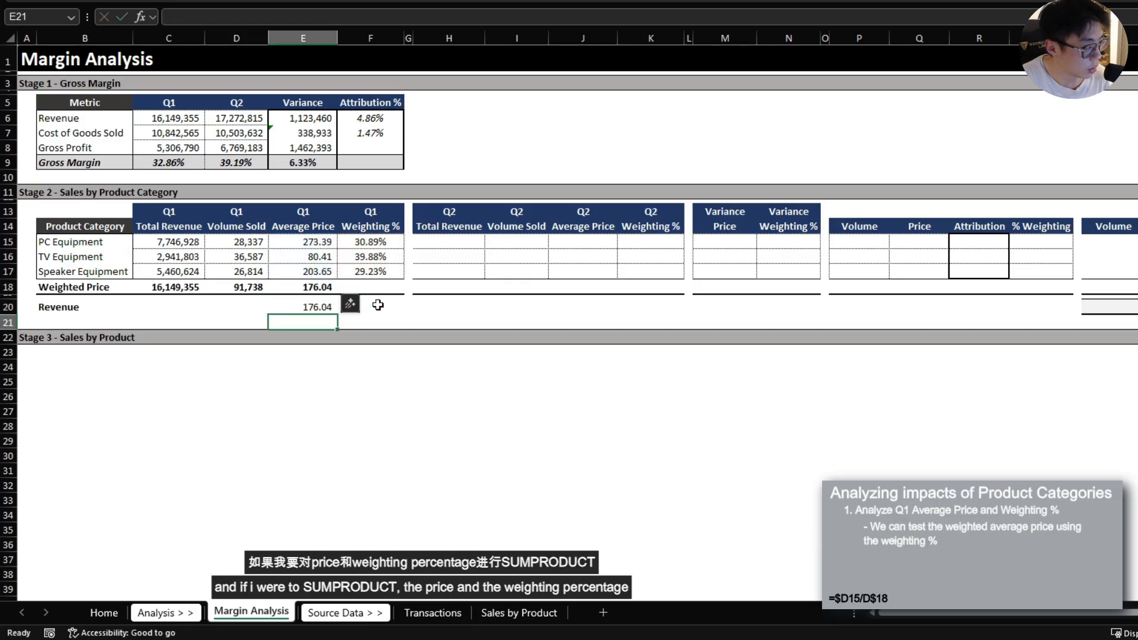
# Compare the weighted price in E18 with the SUMPRODUCT check in E20, and clear the check formula
pyautogui.moveTo(324, 289); pyautogui.dragTo(318, 308)
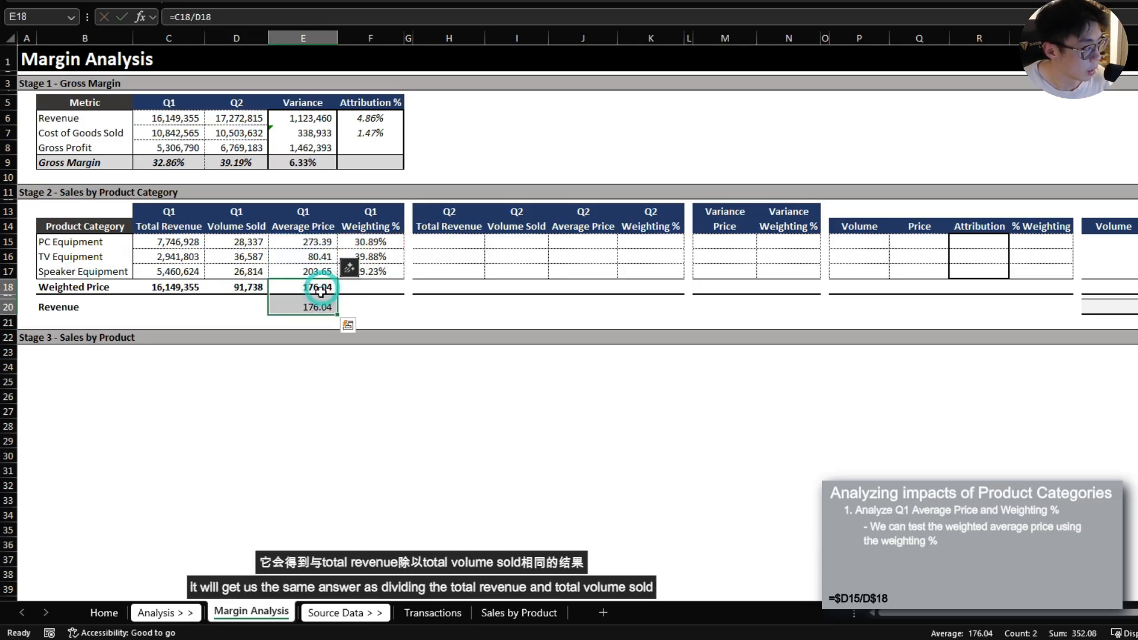
pyautogui.doubleClick(320, 290)
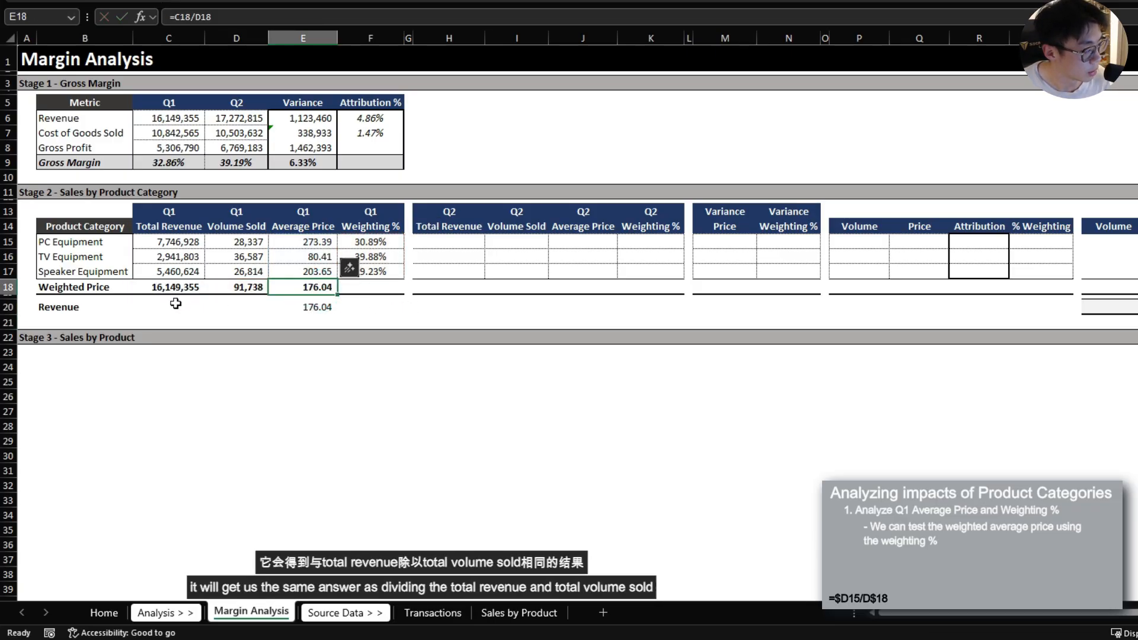
pyautogui.click(318, 308)
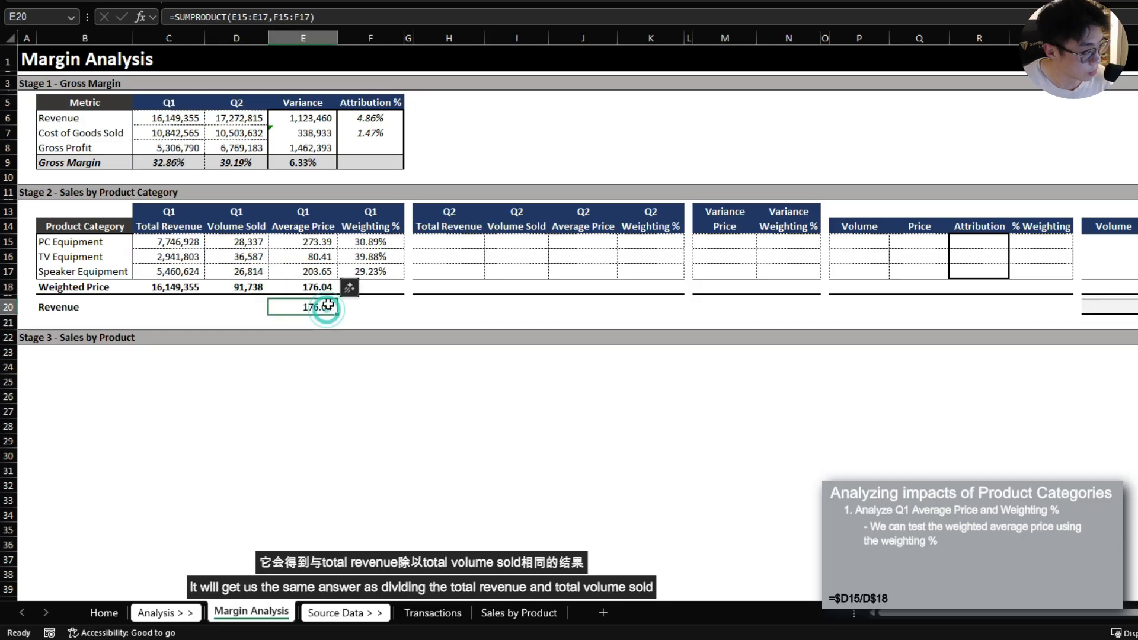
pyautogui.press('Delete')
pyautogui.press('Up')
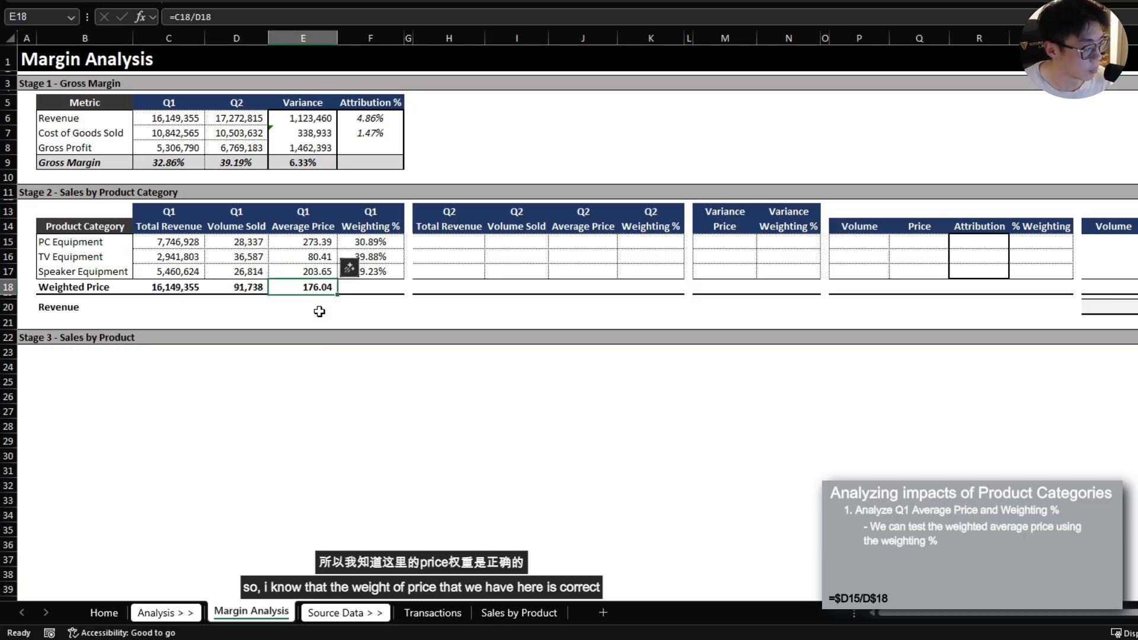
# Copy the Q1 category figures in C15:F18, including the weighted price row, into the Q2 block starting at H15
pyautogui.moveTo(448, 240); pyautogui.dragTo(632, 272)
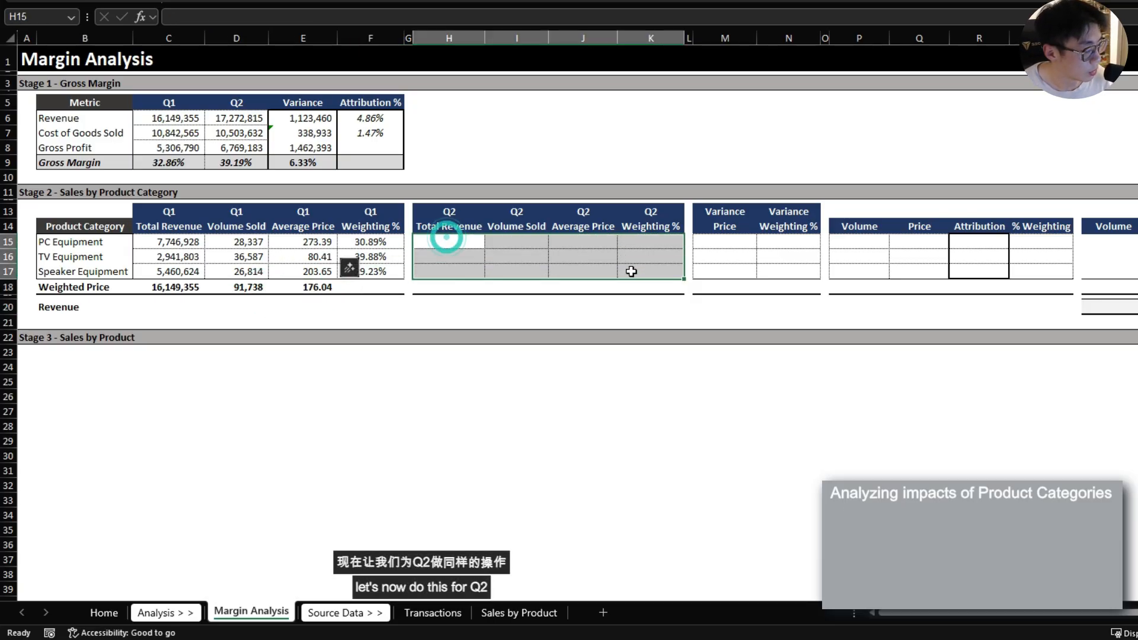
pyautogui.moveTo(180, 245); pyautogui.dragTo(368, 287)
pyautogui.hotkey('ctrl', 'c')
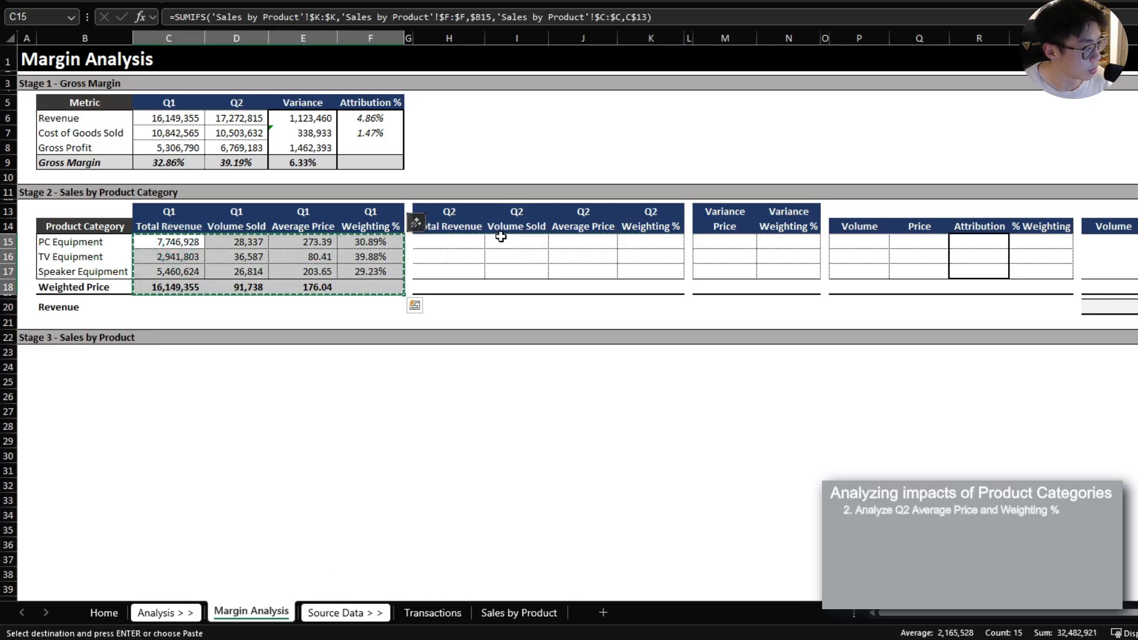
pyautogui.click(455, 240)
pyautogui.hotkey('ctrl', 'v')
pyautogui.click(459, 256)
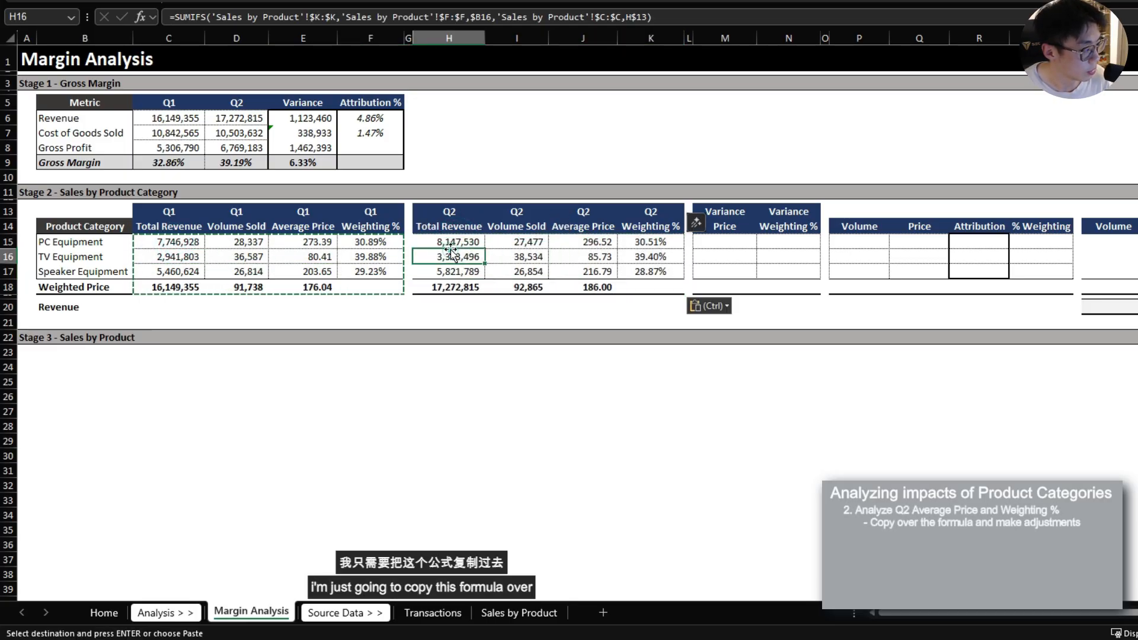
# Check the cell references in the copied Q2 volume and average price formulas without changing them
pyautogui.doubleClick(515, 240)
pyautogui.press('Escape')
pyautogui.doubleClick(536, 257)
pyautogui.press('Escape')
pyautogui.doubleClick(584, 255)
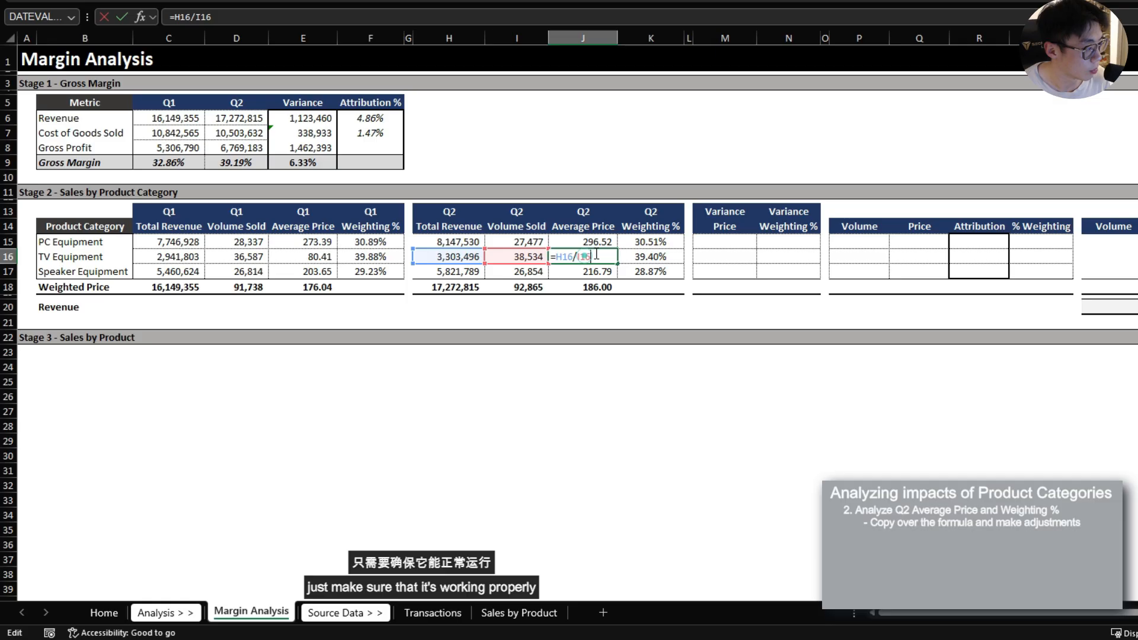
pyautogui.press('Escape')
pyautogui.doubleClick(604, 241)
pyautogui.press('Escape')
# Correct the PC Equipment Q2 weighting formula in K15 to use the Q2 volume, =$I15/I$18
pyautogui.click(647, 241)
pyautogui.doubleClick(651, 243)
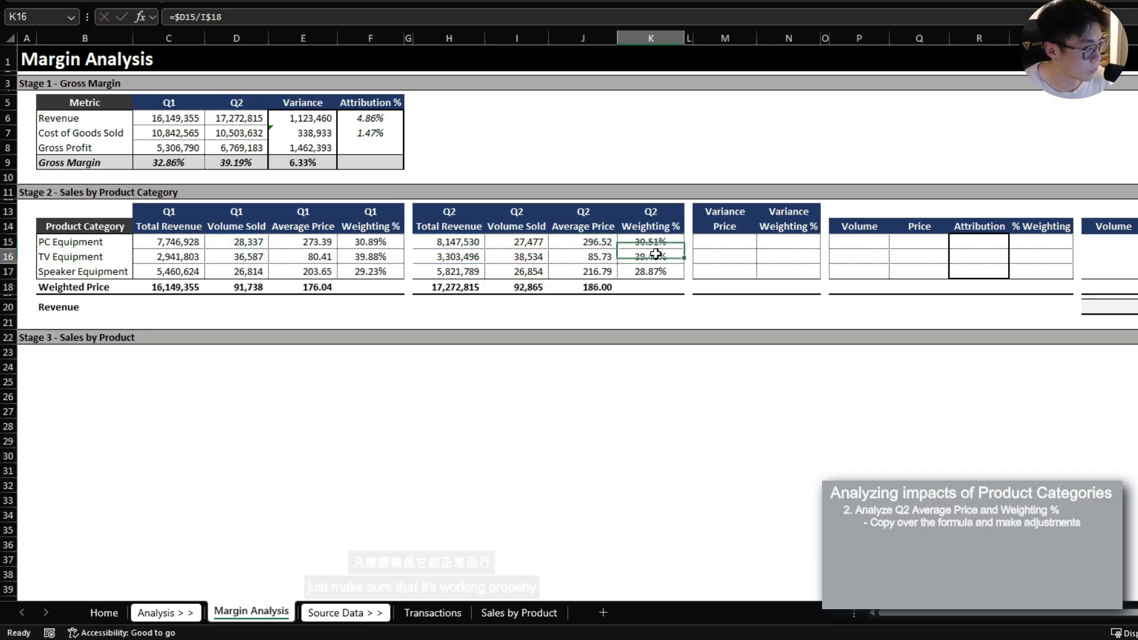
pyautogui.moveTo(232, 252); pyautogui.dragTo(525, 240)
pyautogui.press('Return')
# Fill the corrected Q2 weighting formula down to TV Equipment and Speaker Equipment, pasting formulas only
pyautogui.press('Up')
pyautogui.hotkey('ctrl', 'c')
pyautogui.hotkey('shift', 'Down')
pyautogui.hotkey('shift', 'Down')
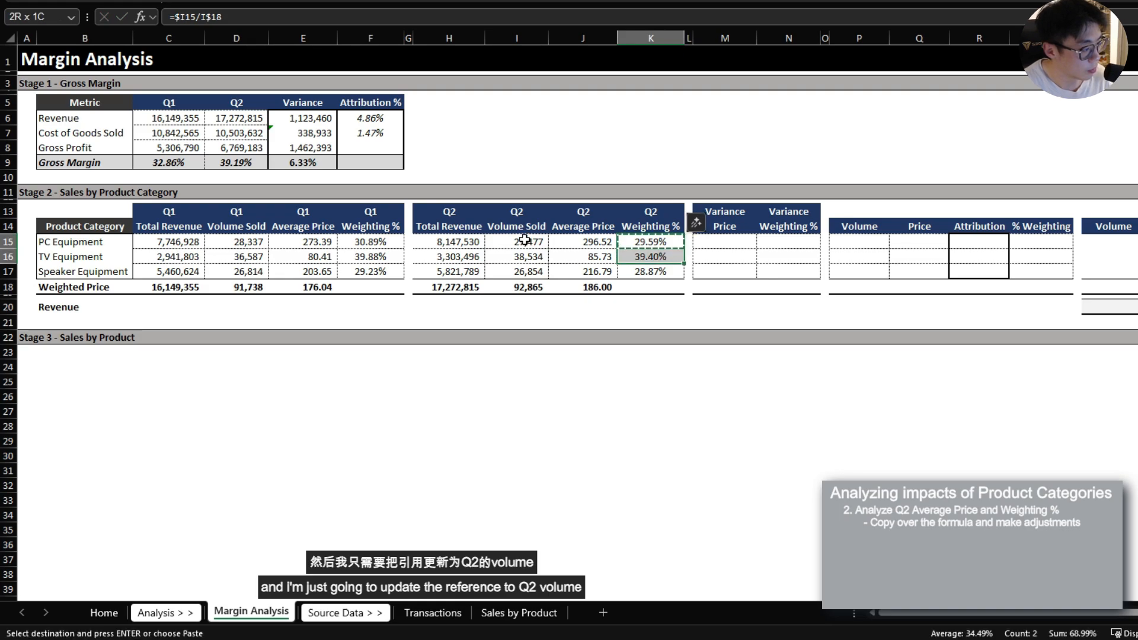
pyautogui.hotkey('ctrl', 'alt', 'v')
pyautogui.press('f')
pyautogui.press('Return')
pyautogui.press('Down')
# Calculate the weighted price variance between Q2 and Q1 in M18 with =J18-E18
pyautogui.click(752, 287)
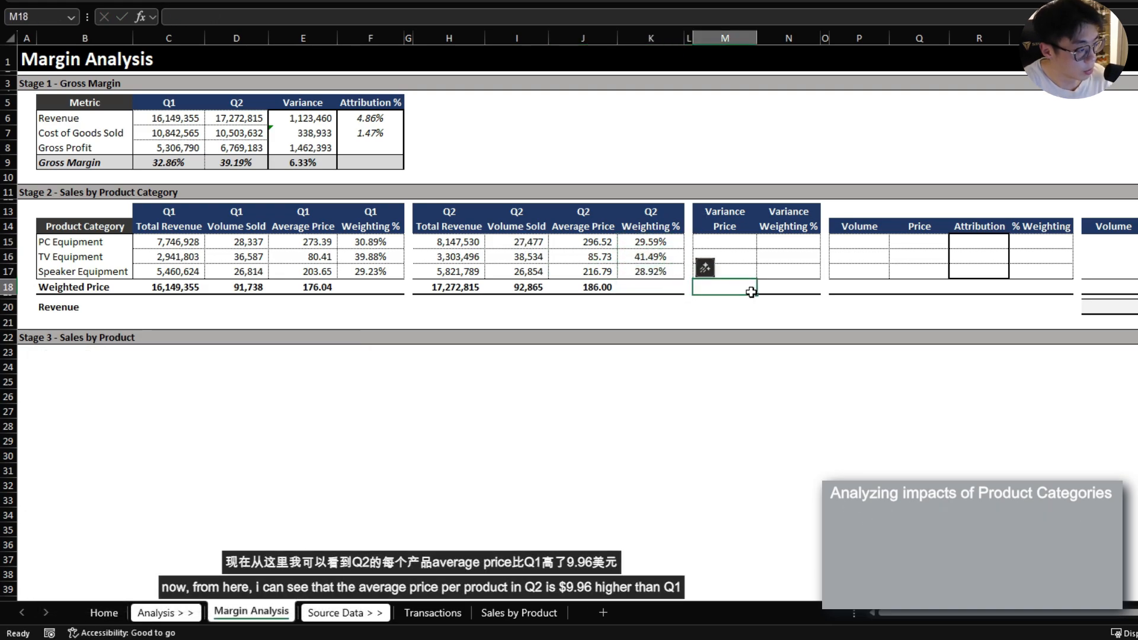
pyautogui.write('=')
pyautogui.press('Left')
pyautogui.press('Left')
pyautogui.press('Left')
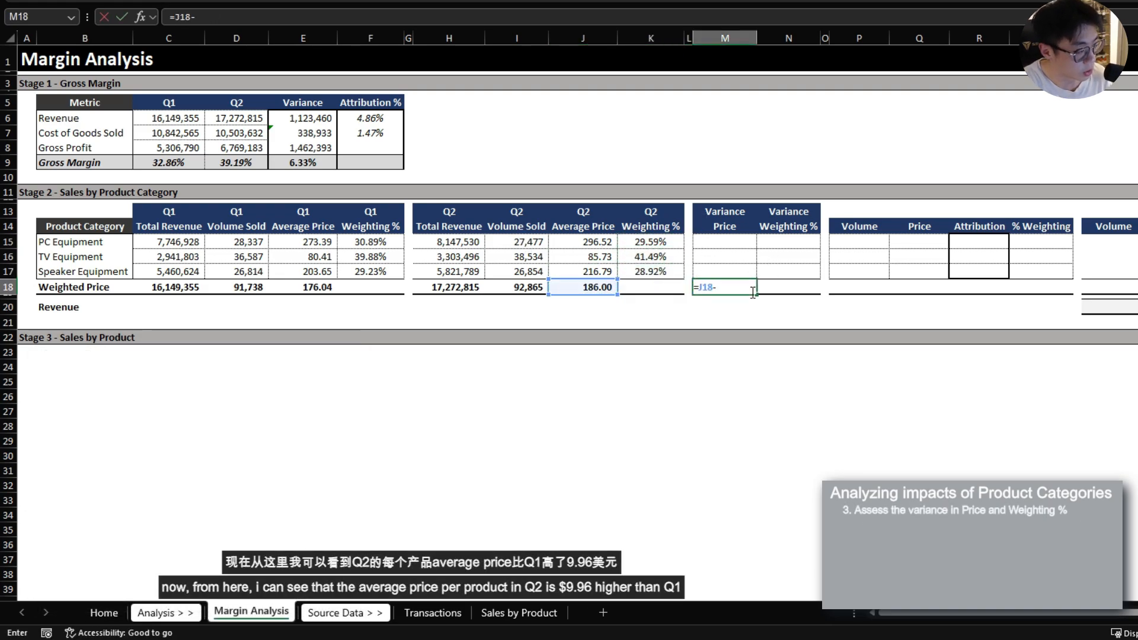
pyautogui.write('-')
pyautogui.press('Left')
pyautogui.press('Left')
pyautogui.press('Left')
pyautogui.press('Left')
pyautogui.press('Left')
pyautogui.press('Left')
pyautogui.press('Left')
pyautogui.press('Left')
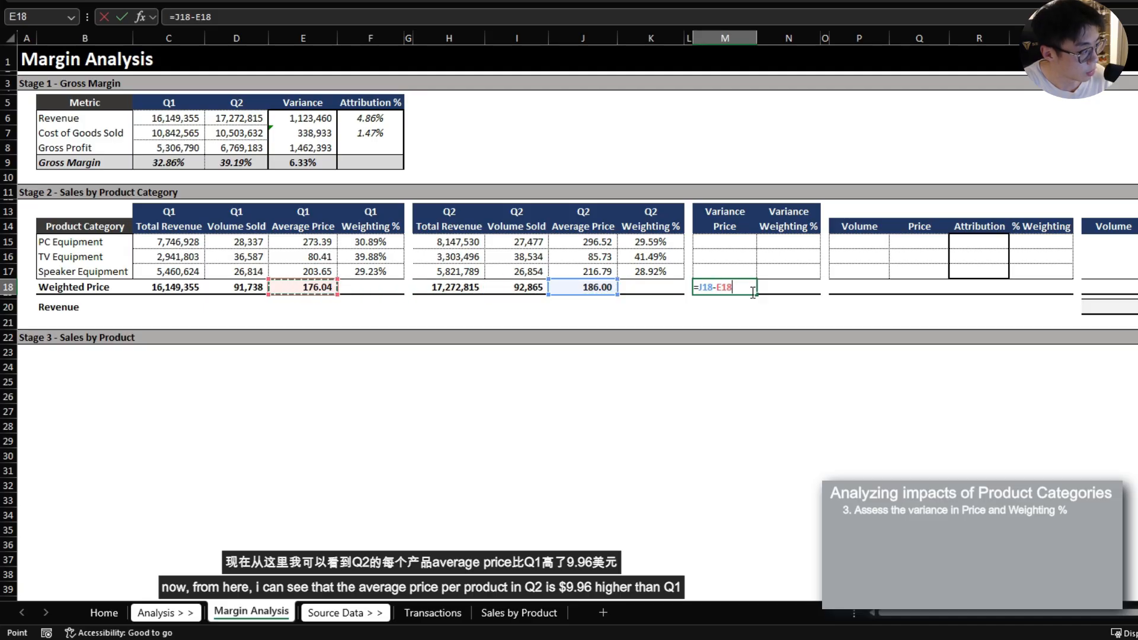
pyautogui.press('Return')
pyautogui.click(751, 292)
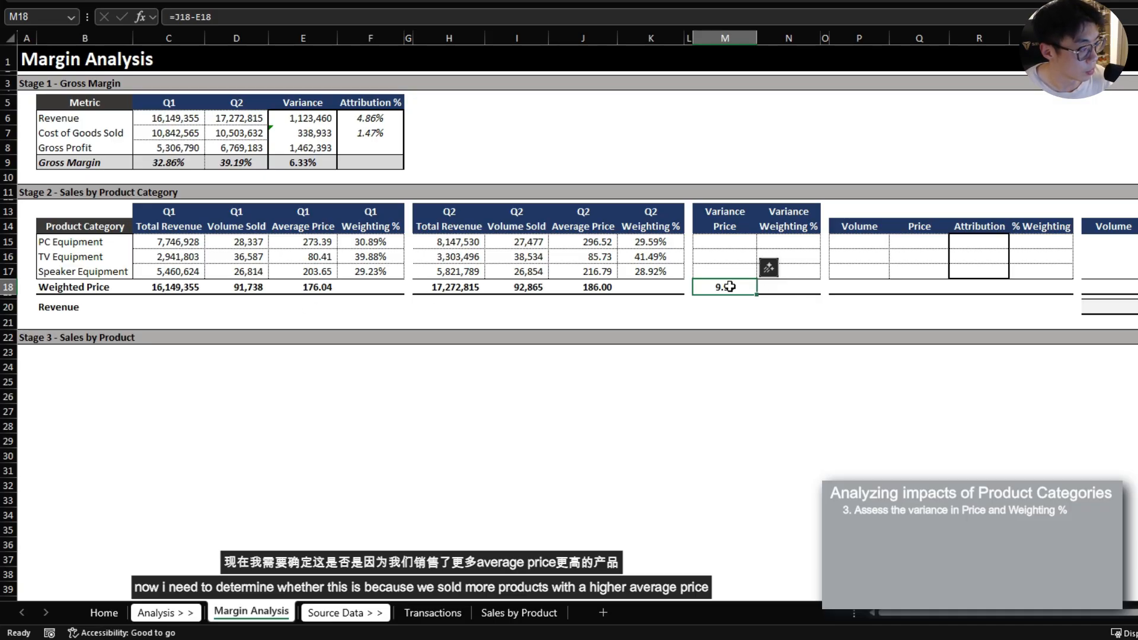
pyautogui.moveTo(643, 247); pyautogui.dragTo(651, 268)
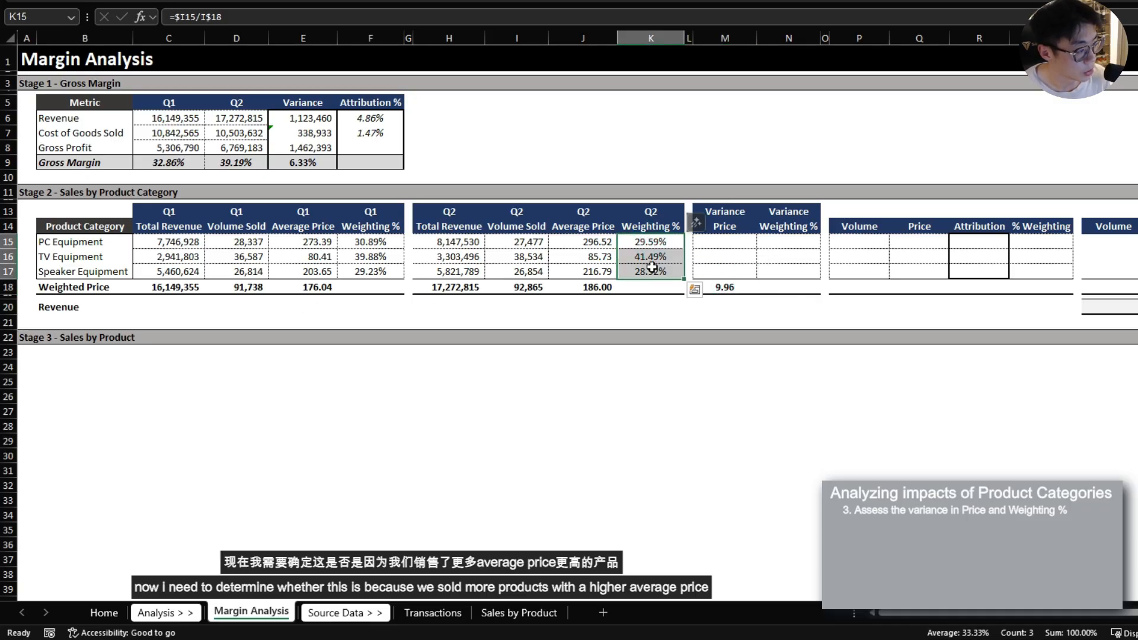
pyautogui.click(576, 241)
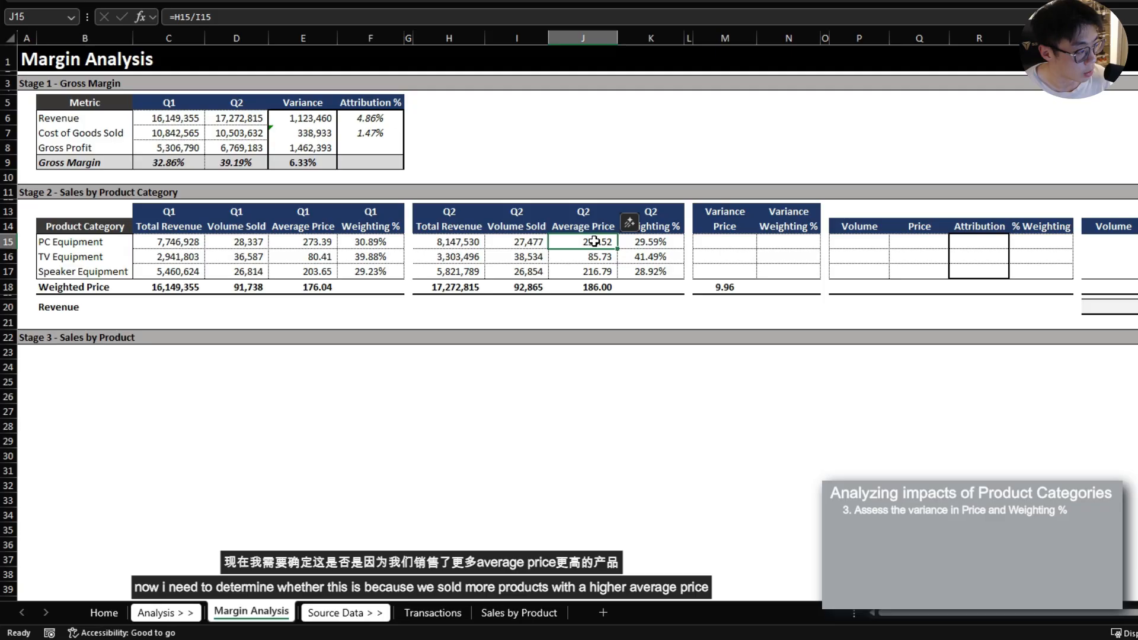
pyautogui.moveTo(591, 242); pyautogui.dragTo(596, 270)
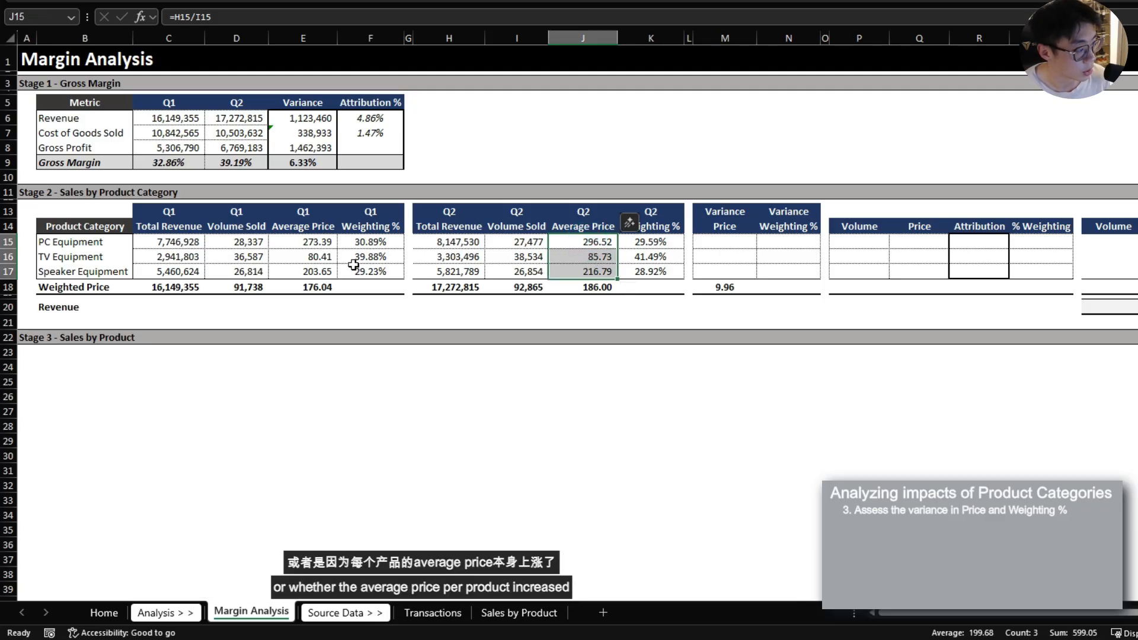
# Calculate the PC Equipment price variance in M15 as Q2 minus Q1 average price, =J15-E15
pyautogui.click(735, 241)
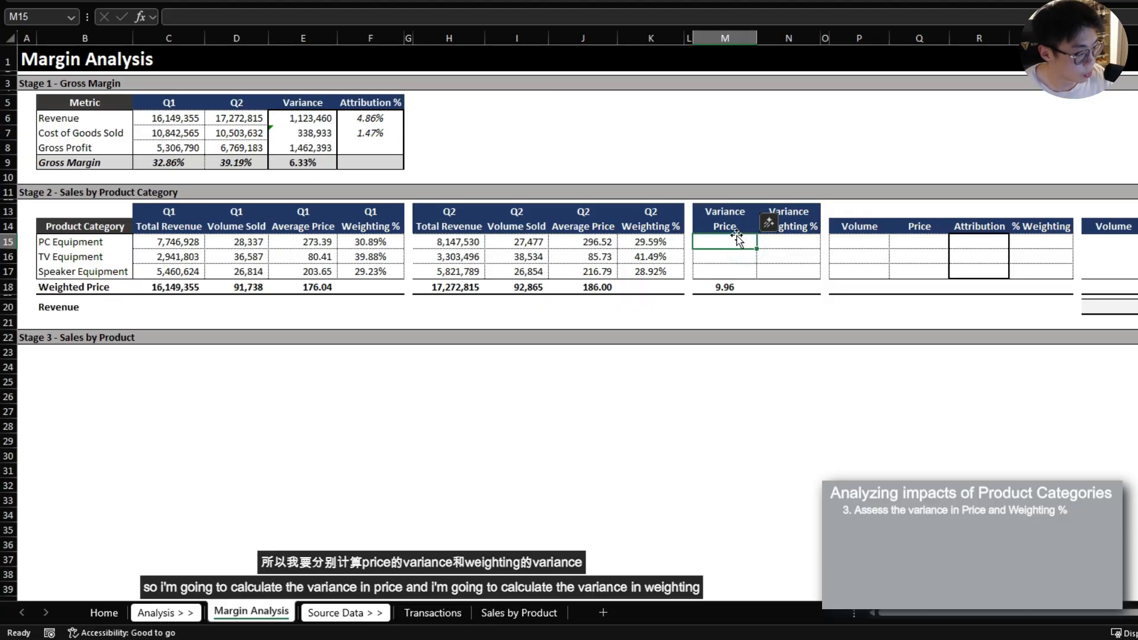
pyautogui.write('=')
pyautogui.click(575, 241)
pyautogui.write('-')
pyautogui.click(311, 242)
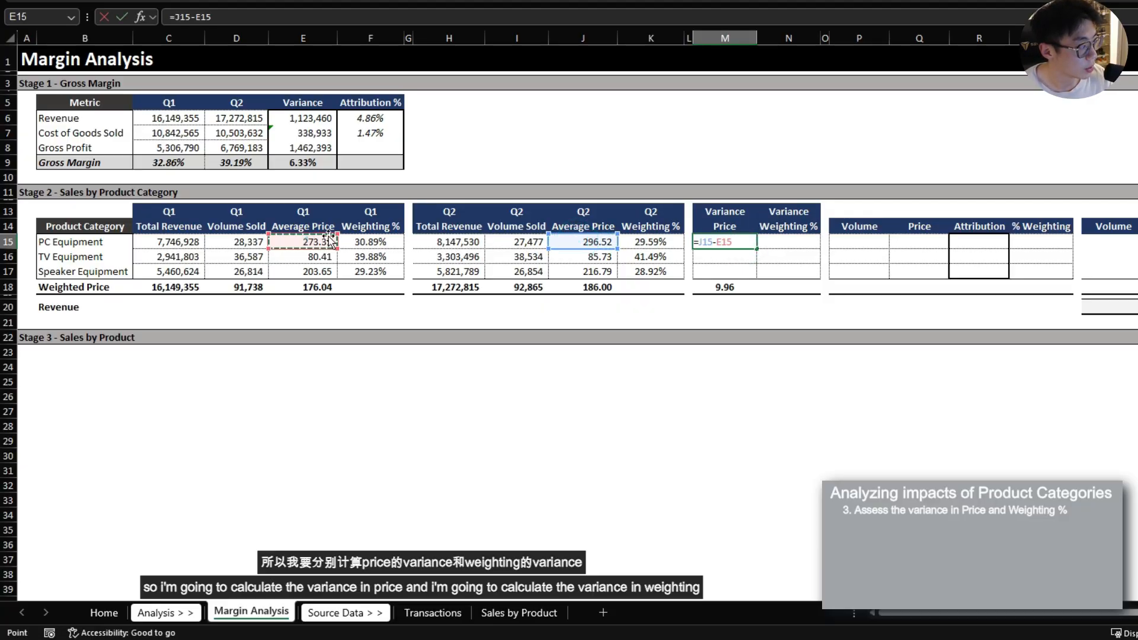
pyautogui.press('Return')
# Fill the price variance formula down to TV Equipment and Speaker Equipment, pasting formulas only
pyautogui.press('Up')
pyautogui.hotkey('ctrl', 'c')
pyautogui.hotkey('shift', 'Down')
pyautogui.hotkey('shift', 'Down')
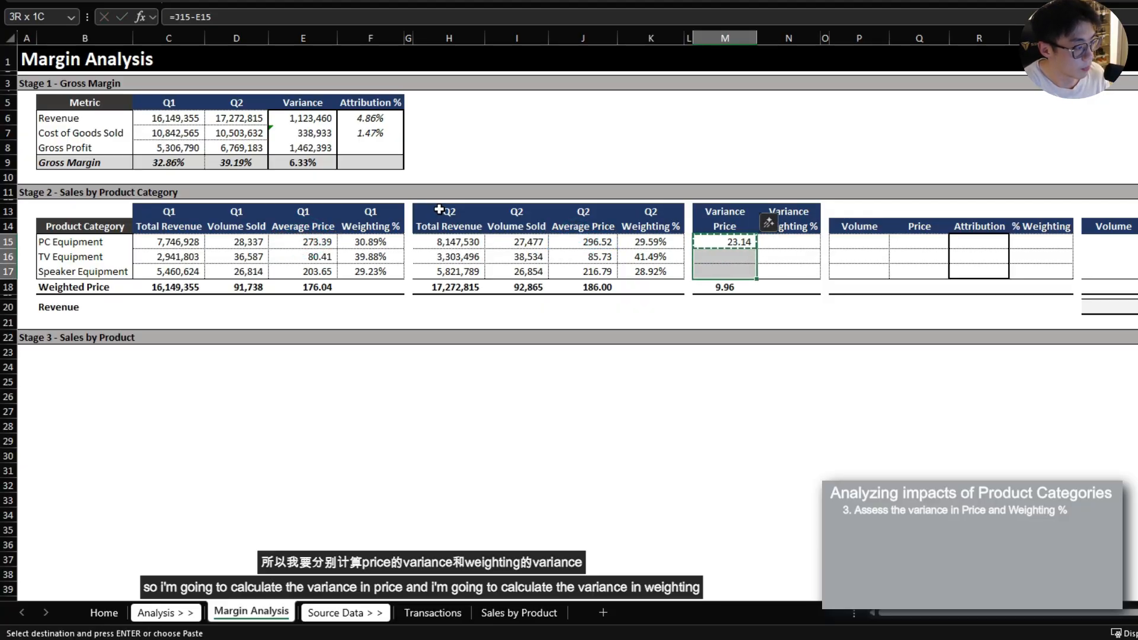
pyautogui.hotkey('ctrl', 'alt', 'v')
pyautogui.press('f')
pyautogui.press('Return')
# Calculate the PC Equipment weighting variance in N15 as Q2 minus Q1 weighting, =K15-F15
pyautogui.press('Right')
pyautogui.press('Escape')
pyautogui.write('=')
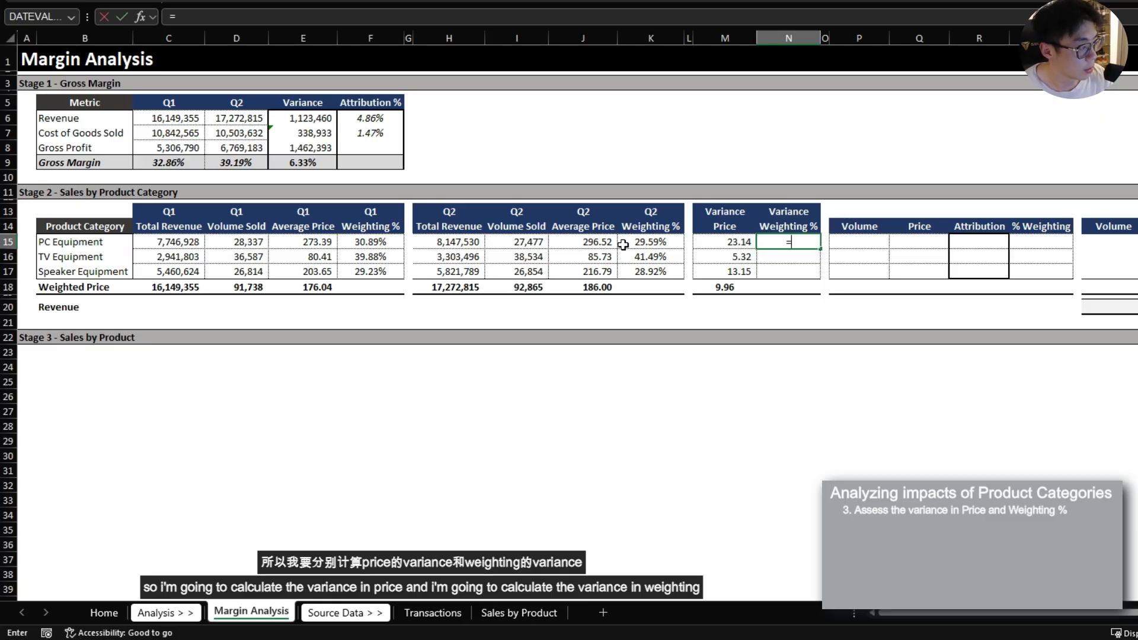
pyautogui.click(650, 241)
pyautogui.write('-')
pyautogui.click(379, 242)
pyautogui.press('Return')
# Fill the weighting variance formula down to TV Equipment and Speaker Equipment, pasting formulas only
pyautogui.press('Up')
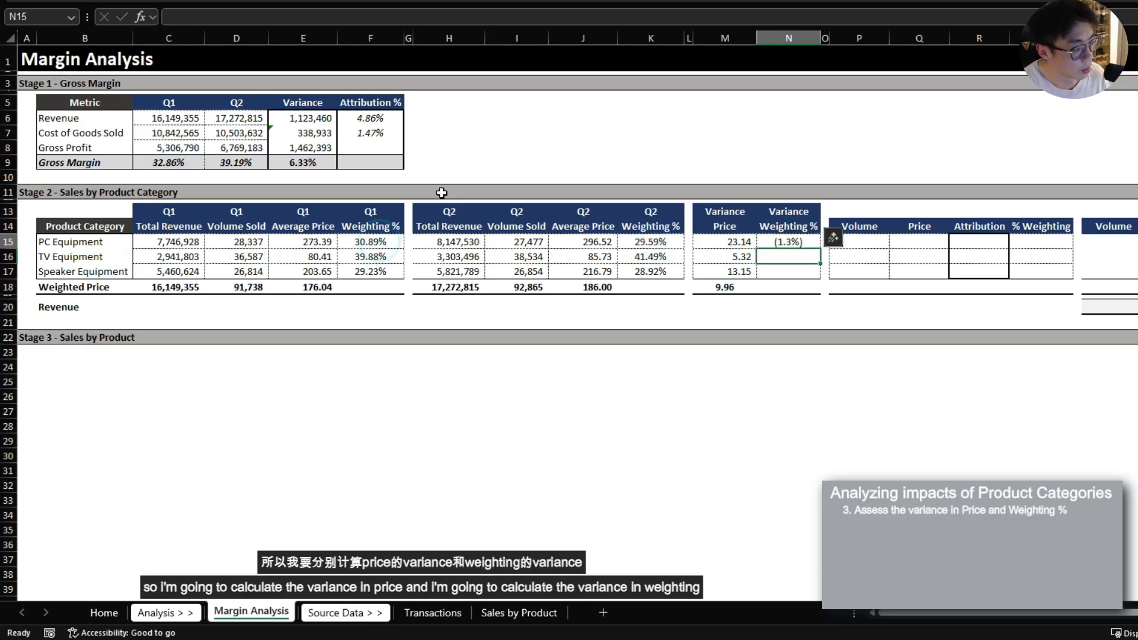
pyautogui.hotkey('ctrl', 'c')
pyautogui.hotkey('shift', 'Down')
pyautogui.hotkey('shift', 'Down')
pyautogui.hotkey('ctrl', 'alt', 'v')
pyautogui.press('f')
pyautogui.press('Return')
pyautogui.press('Escape')
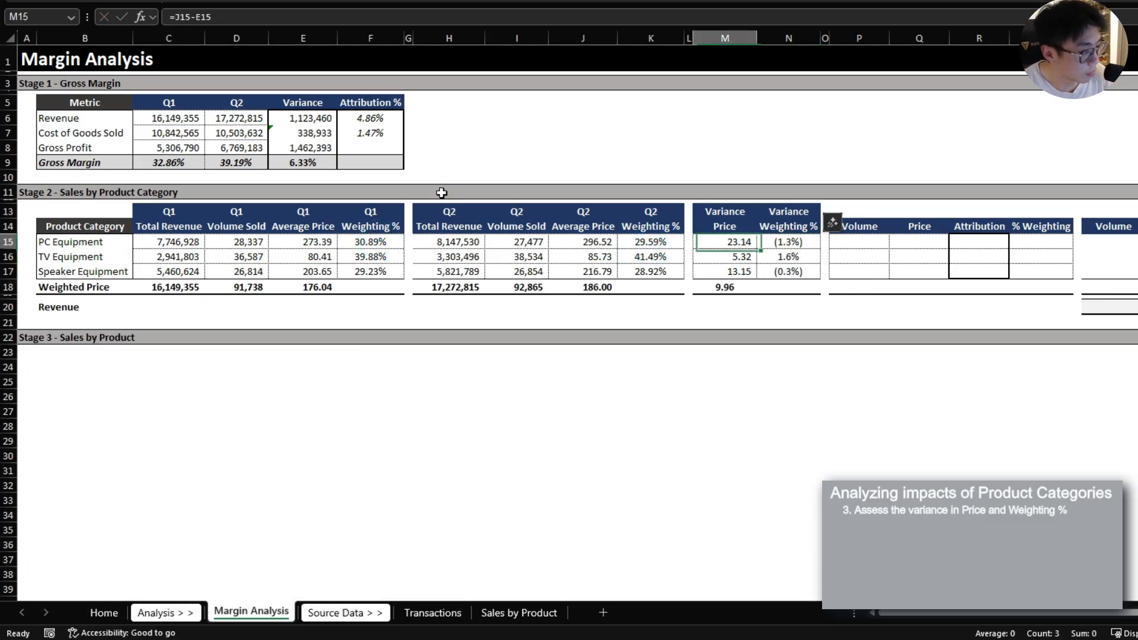
# Examine each category's price and weighting variances against the Q2 average prices and the overall weighted price variance
pyautogui.press('Left')
pyautogui.hotkey('shift', 'Right')
pyautogui.hotkey('shift', 'Down')
pyautogui.hotkey('shift', 'Down')
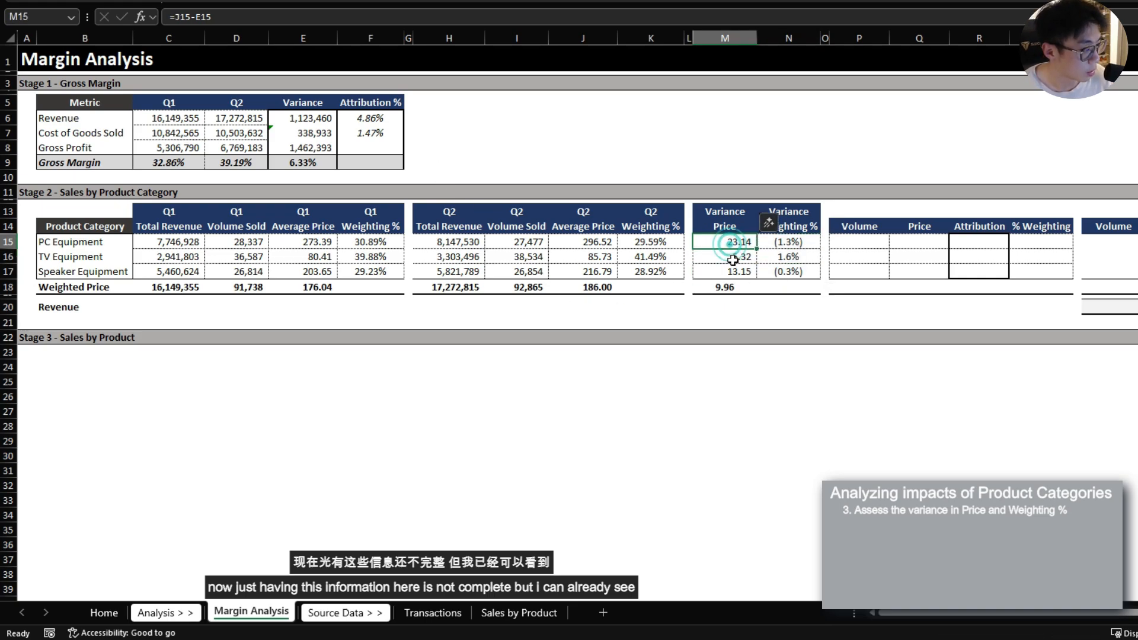
pyautogui.moveTo(730, 243)
pyautogui.mouseDown()
pyautogui.moveTo(713, 275)
pyautogui.moveTo(734, 265)
pyautogui.mouseUp()
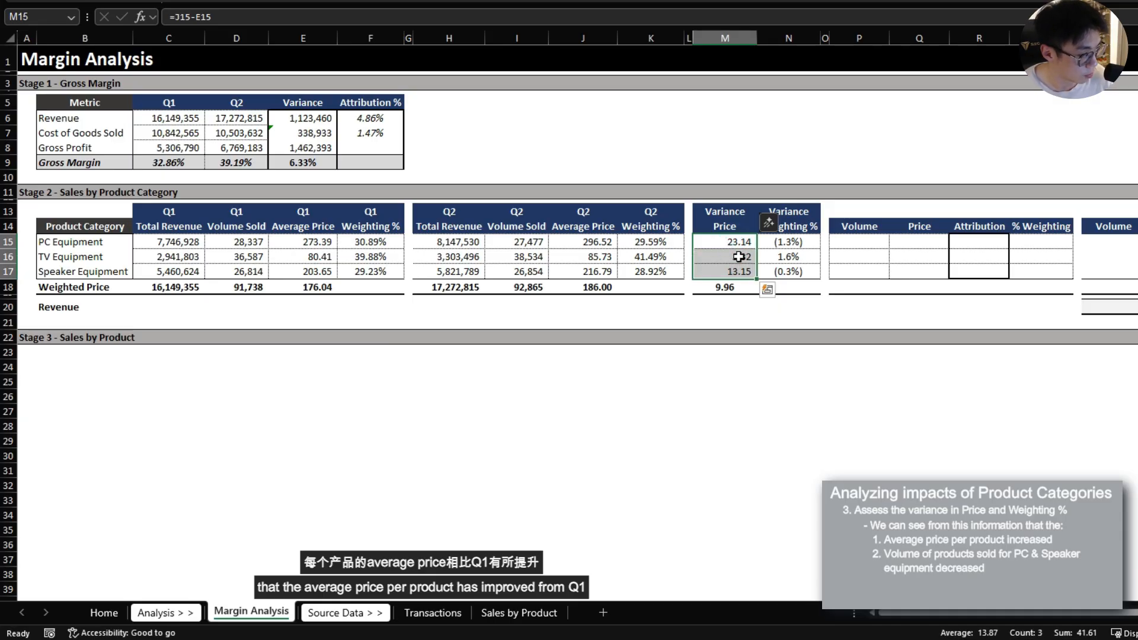
pyautogui.click(793, 253)
pyautogui.click(584, 270)
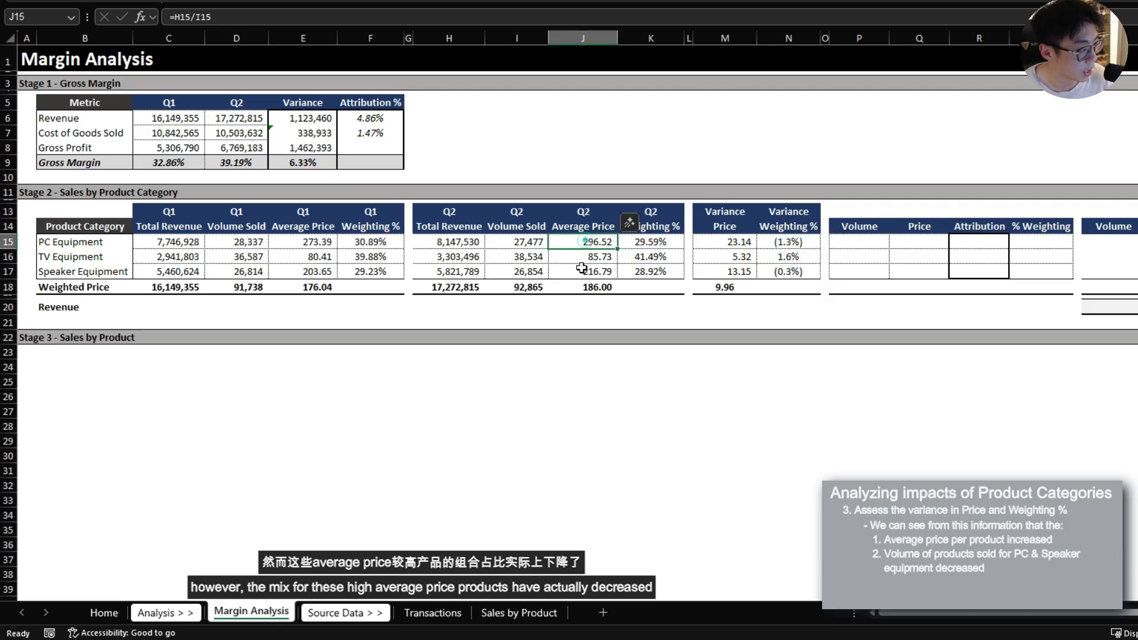
pyautogui.click(800, 269)
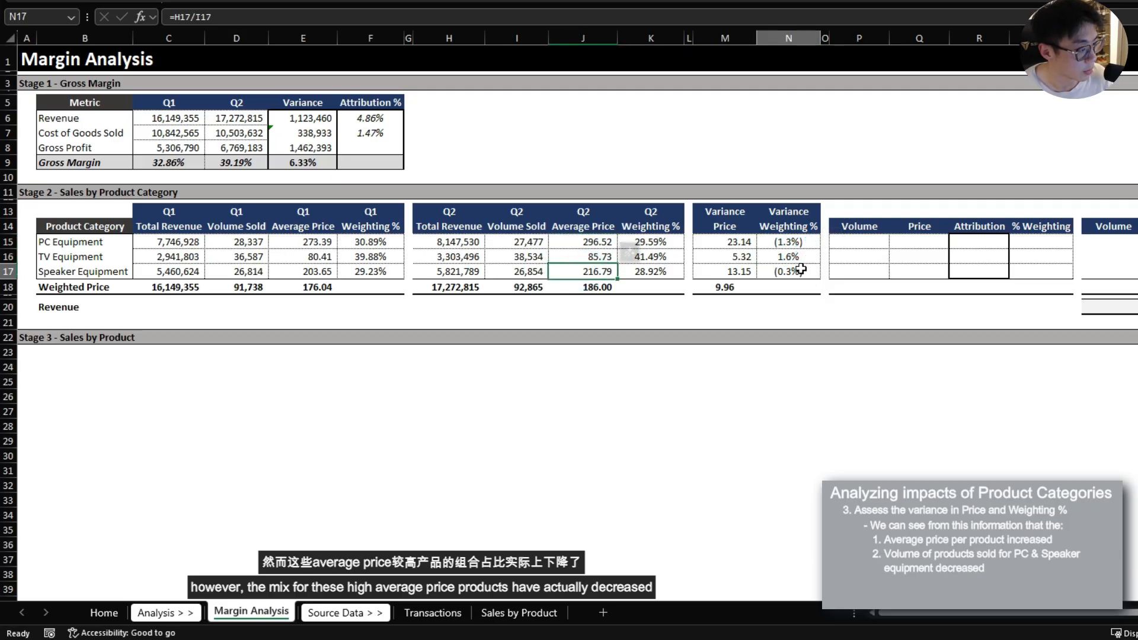
pyautogui.click(803, 240)
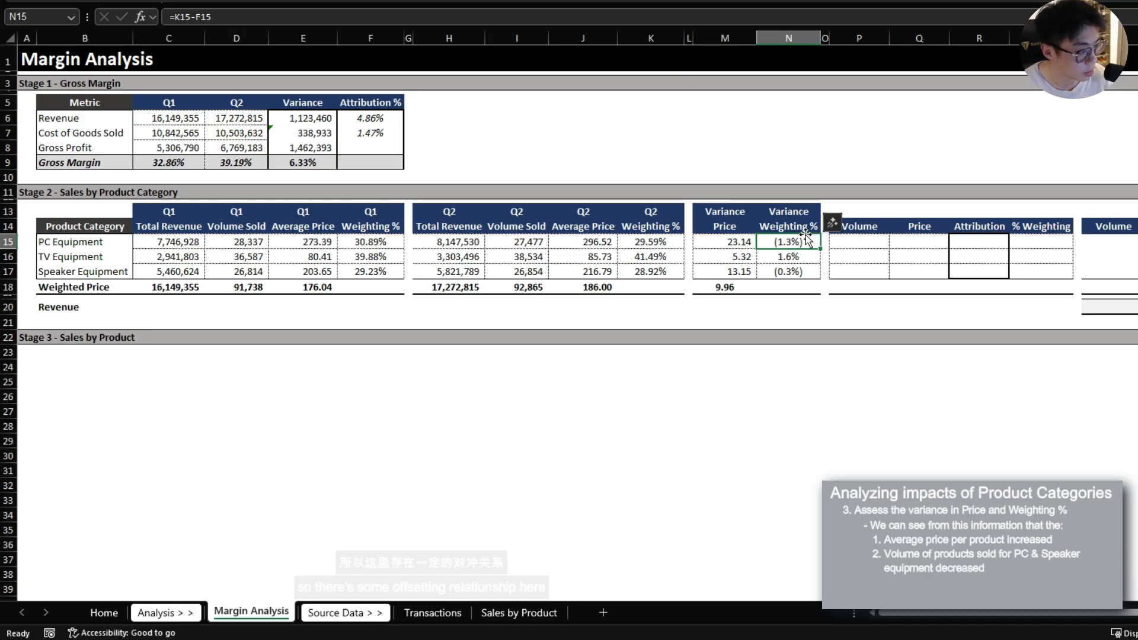
pyautogui.click(883, 241)
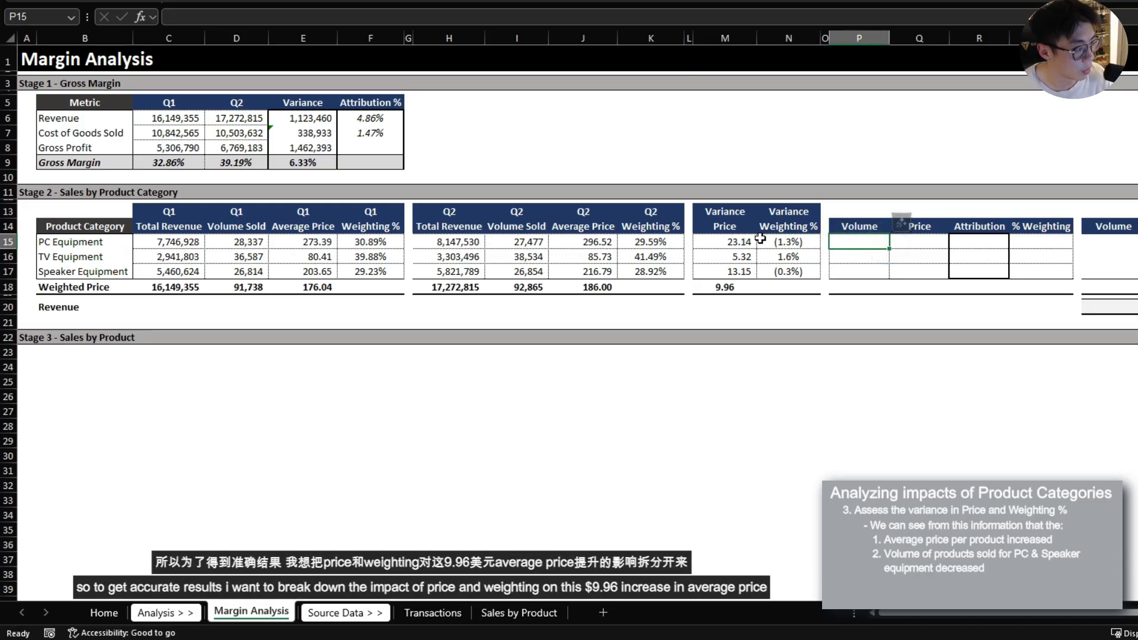
pyautogui.moveTo(730, 242); pyautogui.dragTo(791, 271)
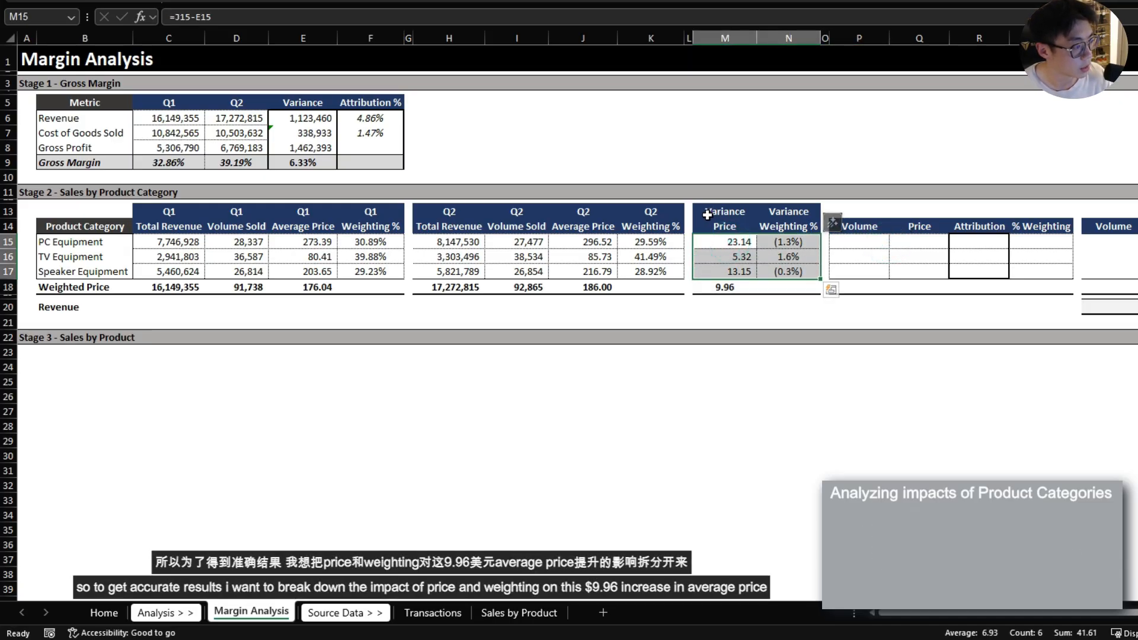
pyautogui.click(714, 224)
pyautogui.click(793, 228)
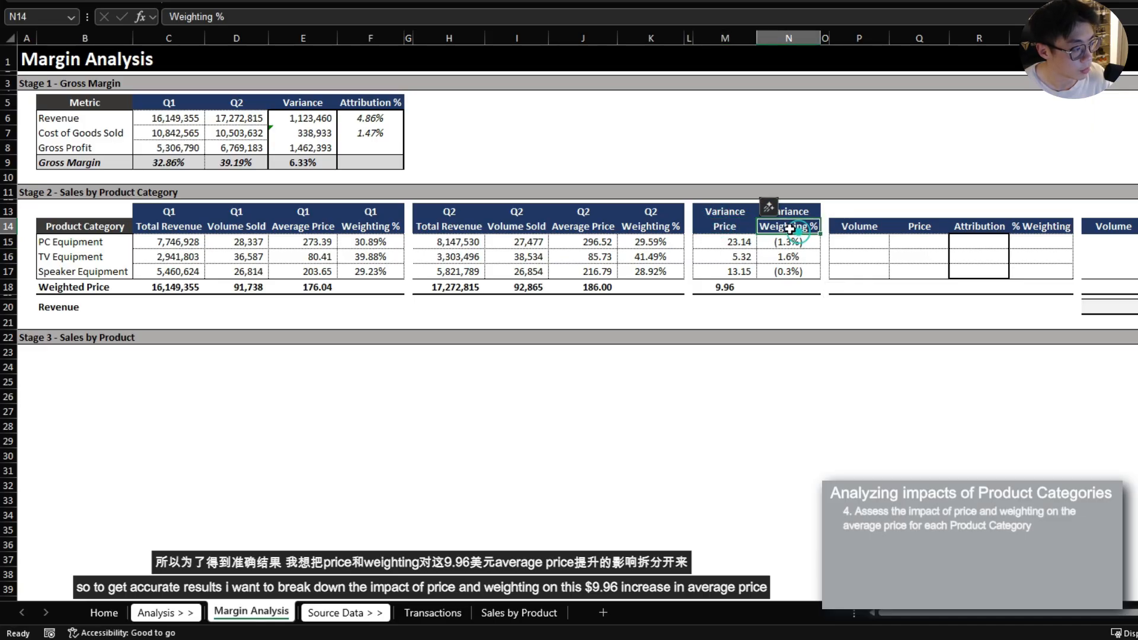
pyautogui.click(723, 287)
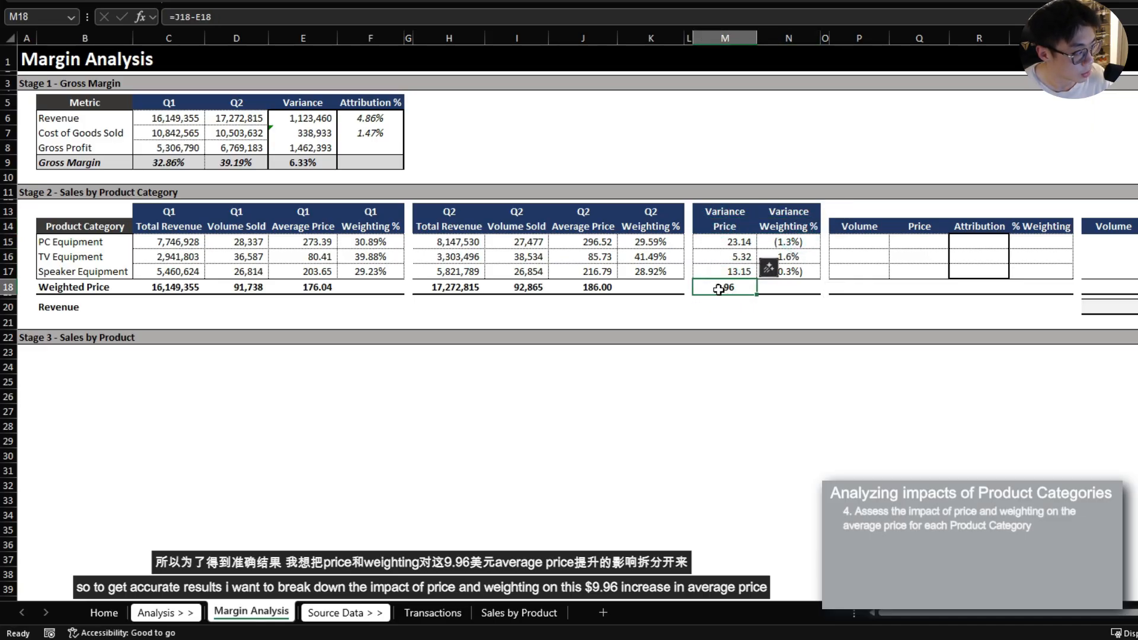
# Calculate the PC Equipment volume impact in P15 by multiplying the weighting variance by the Q1 average price, =N15*E15
pyautogui.click(867, 243)
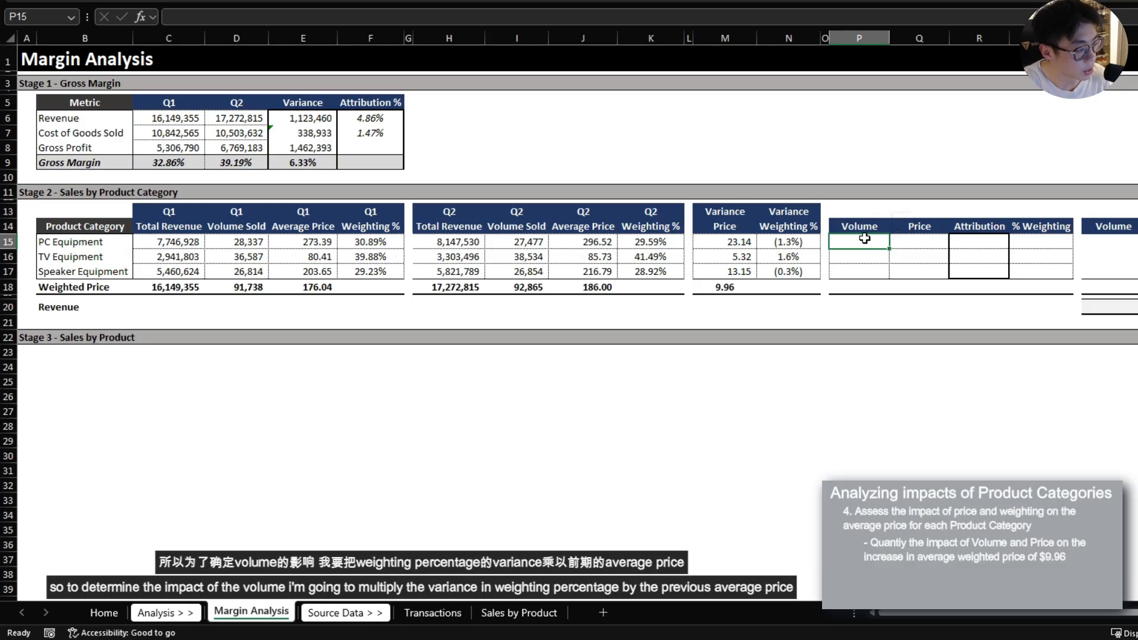
pyautogui.press('Left')
pyautogui.press('Left')
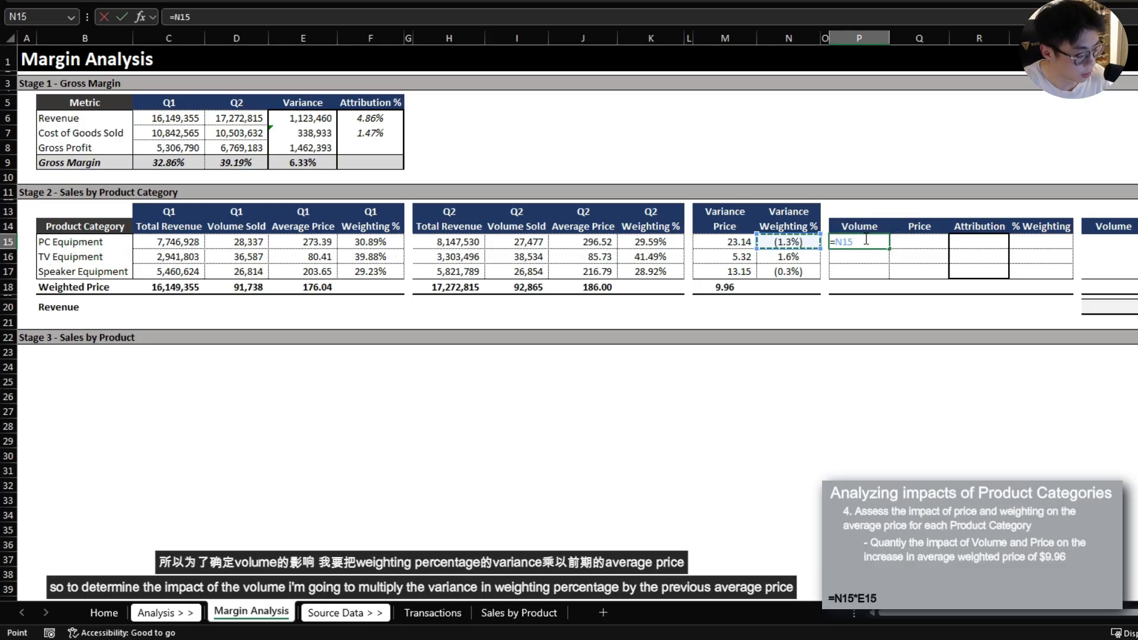
pyautogui.press('Left')
pyautogui.press('Left')
pyautogui.press('Left')
pyautogui.press('Left')
pyautogui.press('Left')
pyautogui.press('Left')
pyautogui.press('Left')
pyautogui.press('Left')
pyautogui.press('Left')
pyautogui.press('Left')
pyautogui.press('Left')
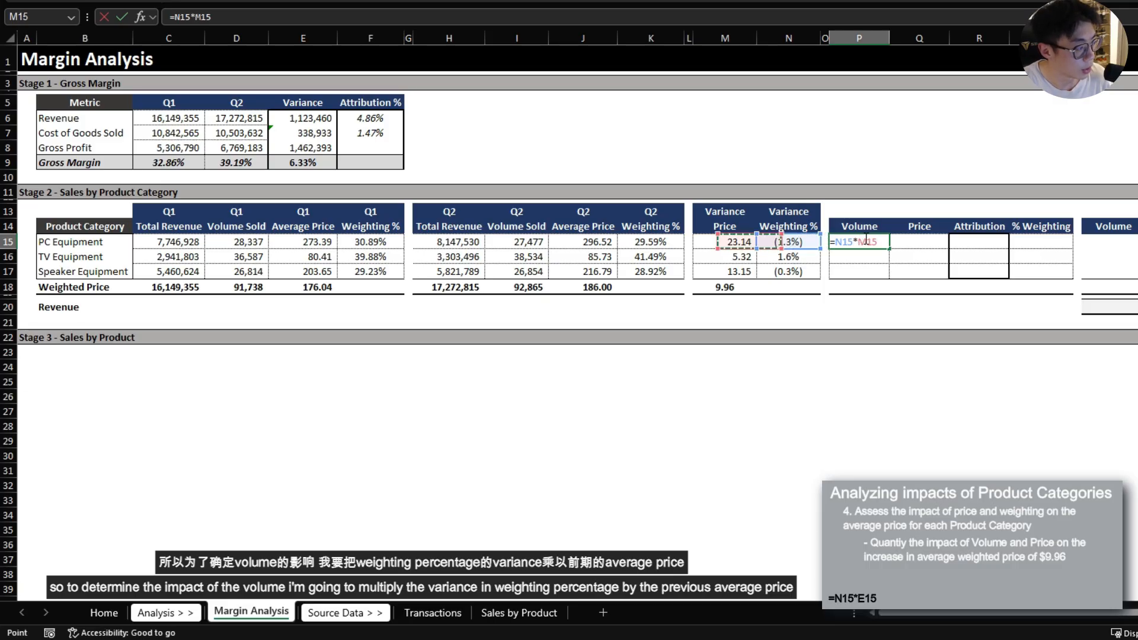
pyautogui.press('Return')
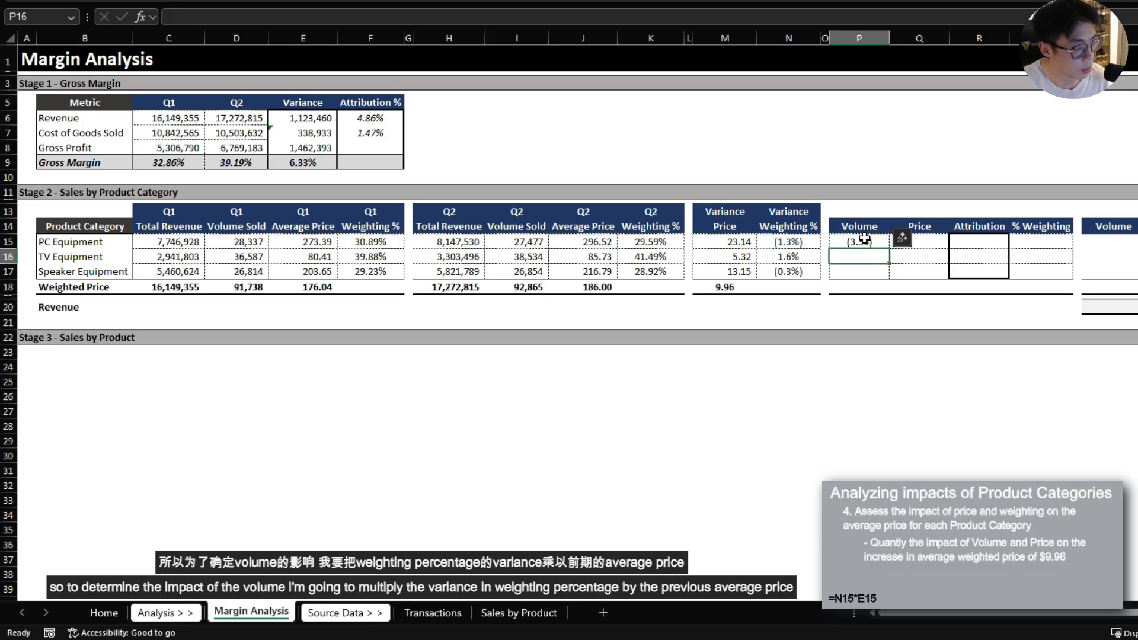
# Fill the volume impact formula down to TV Equipment and Speaker Equipment, pasting formulas only
pyautogui.press('Up')
pyautogui.hotkey('ctrl', 'c')
pyautogui.hotkey('shift', 'Down')
pyautogui.hotkey('shift', 'Down')
pyautogui.hotkey('ctrl', 'alt', 'v')
pyautogui.press('f')
pyautogui.press('Return')
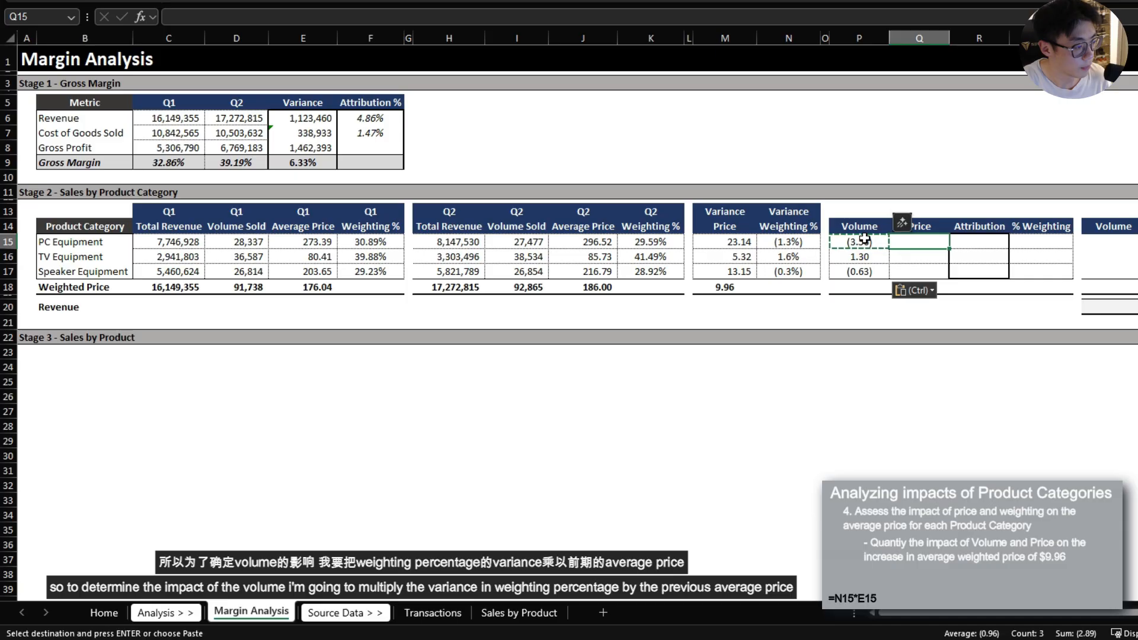
# Calculate the PC Equipment price impact in Q15 by multiplying the price variance by the Q2 weighting, =M15*K15
pyautogui.press('Right')
pyautogui.write('=')
pyautogui.press('Left')
pyautogui.press('Left')
pyautogui.press('Left')
pyautogui.press('Left')
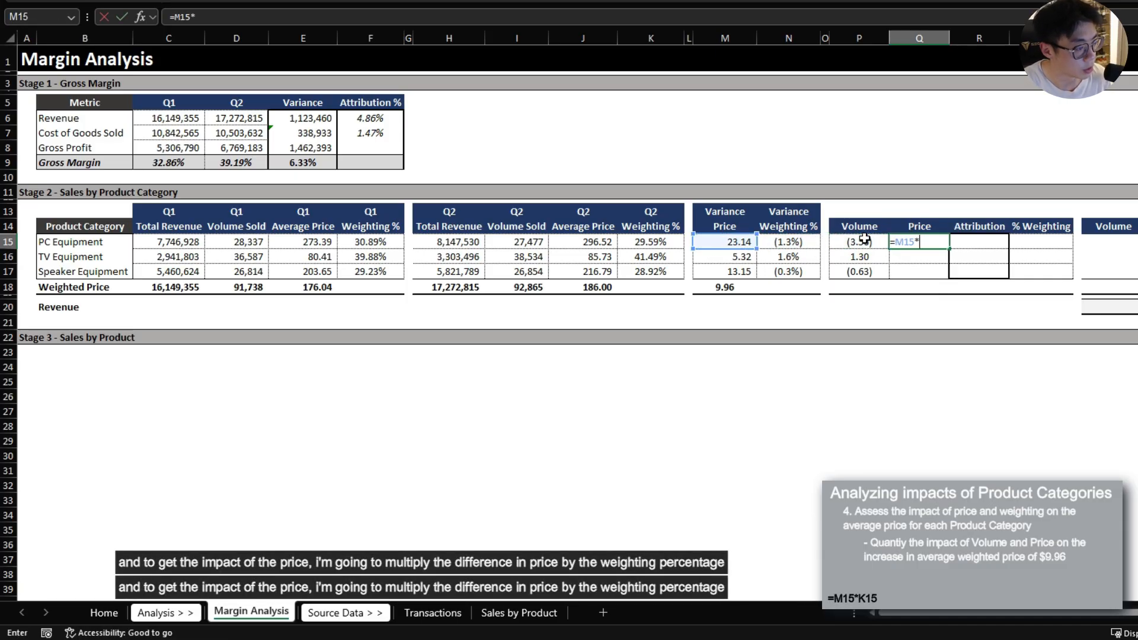
pyautogui.write('*')
pyautogui.press('Left')
pyautogui.press('Left')
pyautogui.press('Left')
pyautogui.press('Left')
pyautogui.press('Left')
pyautogui.press('Left')
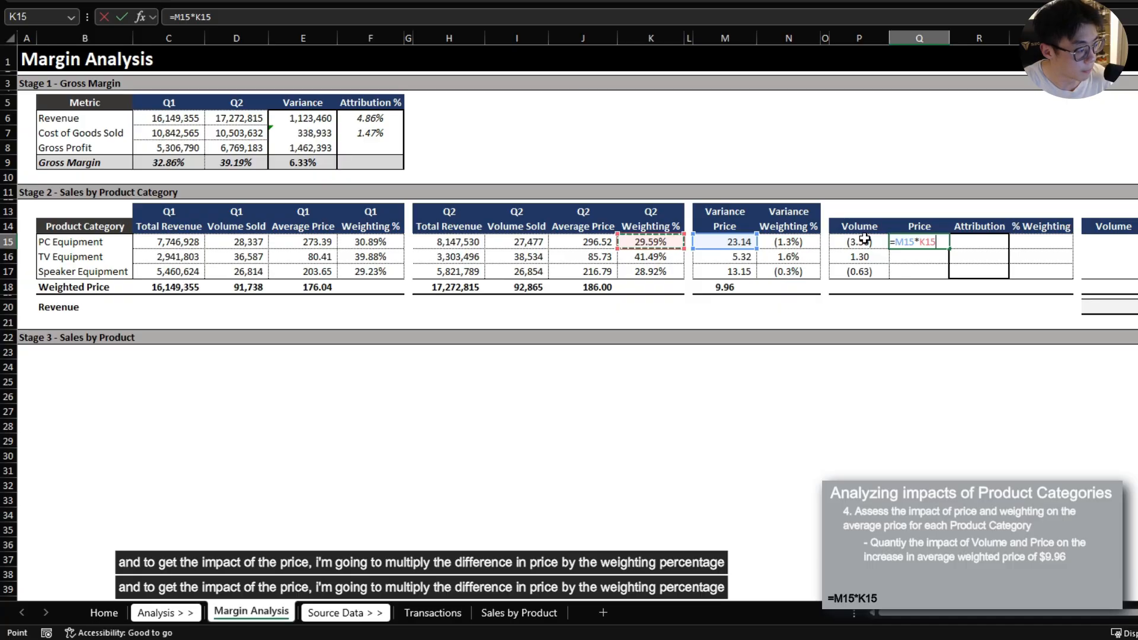
pyautogui.press('Return')
# Fill the price impact formula down to TV Equipment and Speaker Equipment, pasting formulas only
pyautogui.press('Up')
pyautogui.hotkey('ctrl', 'c')
pyautogui.hotkey('shift', 'Down')
pyautogui.hotkey('shift', 'Down')
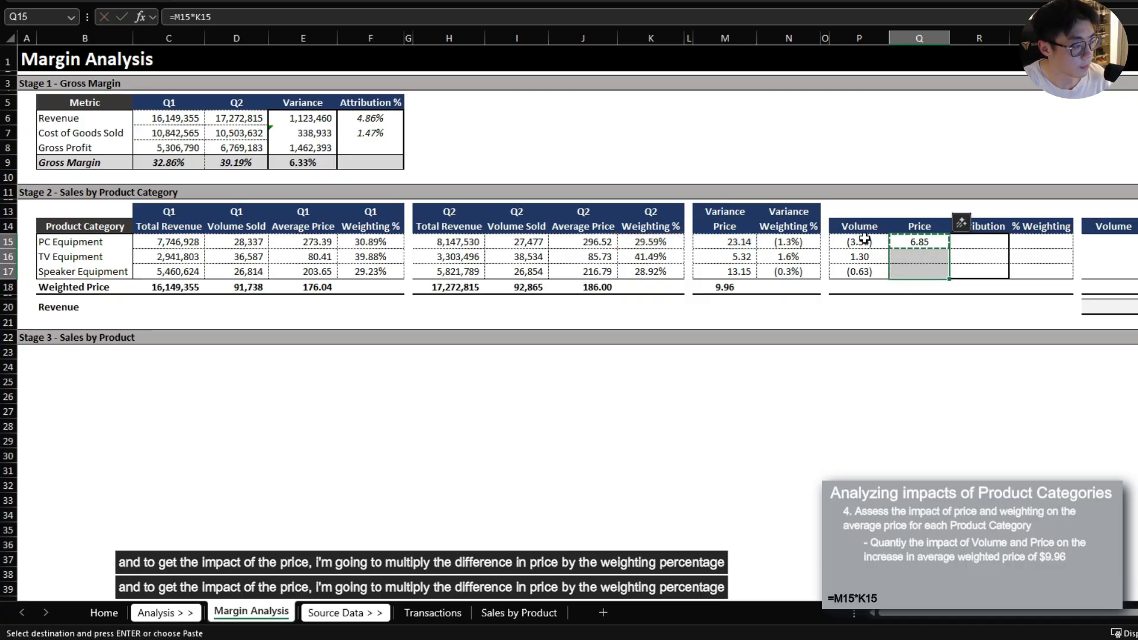
pyautogui.hotkey('ctrl', 'alt', 'v')
pyautogui.press('f')
pyautogui.press('Return')
# Calculate the PC Equipment attribution in R15 by adding its volume and price impacts, =SUM(P15:Q15)
pyautogui.press('Right')
pyautogui.write('=sum(')
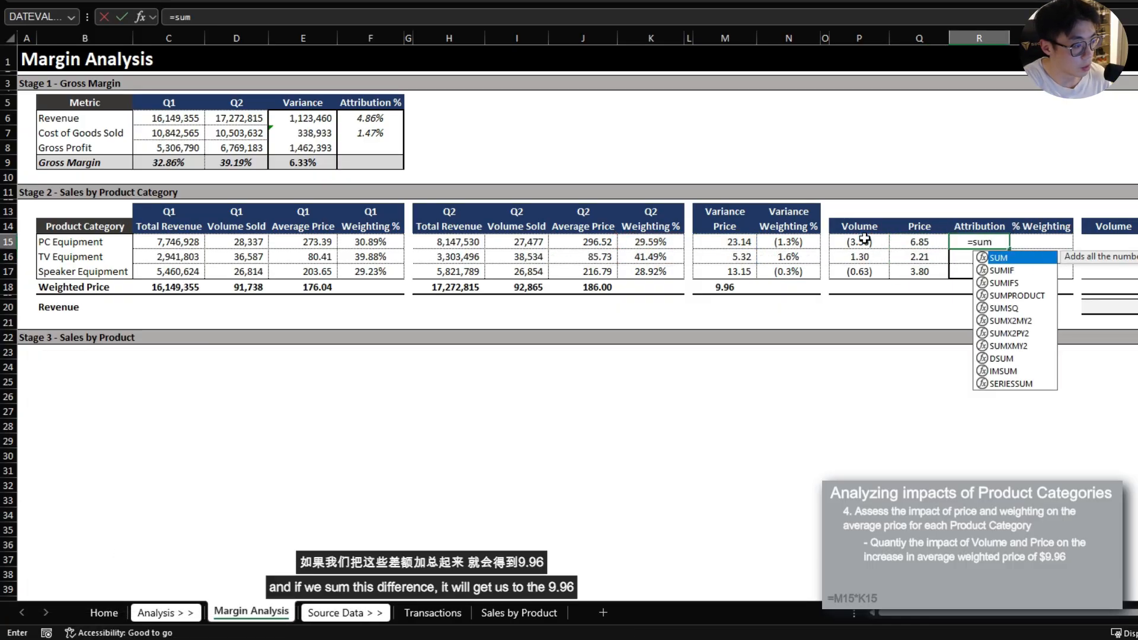
pyautogui.press('Left')
pyautogui.hotkey('shift', 'Left')
pyautogui.press('Return')
# Fill the attribution formula down to TV Equipment and Speaker Equipment, pasting formulas only
pyautogui.press('Up')
pyautogui.hotkey('ctrl', 'c')
pyautogui.hotkey('shift', 'Down')
pyautogui.hotkey('shift', 'Down')
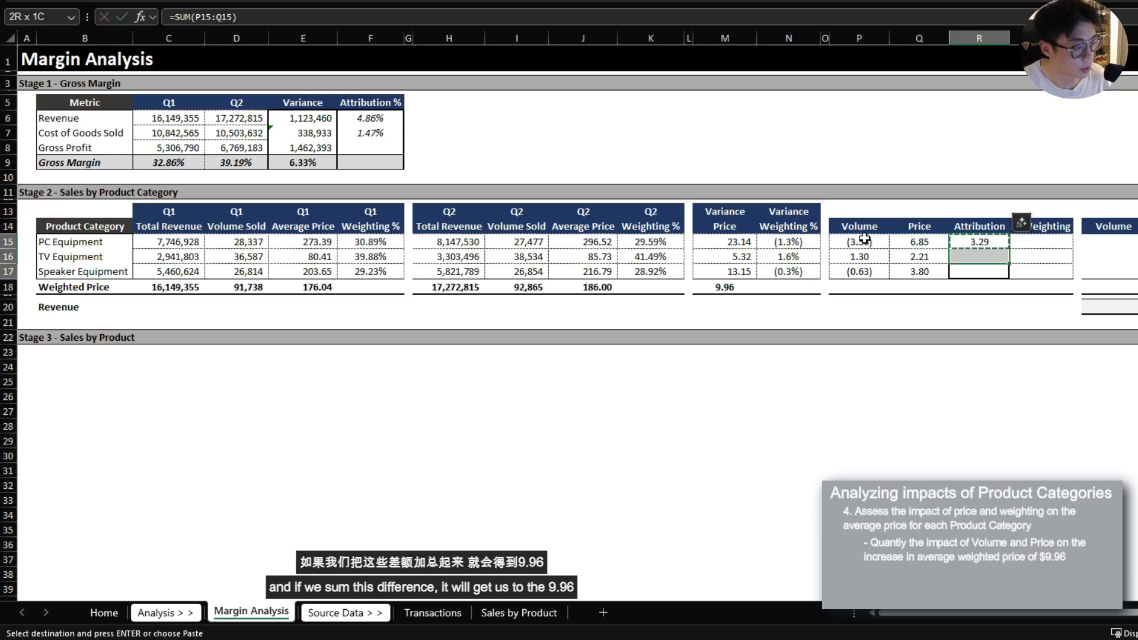
pyautogui.hotkey('ctrl', 'alt', 'v')
pyautogui.press('f')
pyautogui.press('Return')
# Total the volume impacts of the three categories in P18 of the Weighted Price row
pyautogui.press('Down')
pyautogui.press('Down')
pyautogui.press('Down')
pyautogui.press('Left')
pyautogui.press('Left')
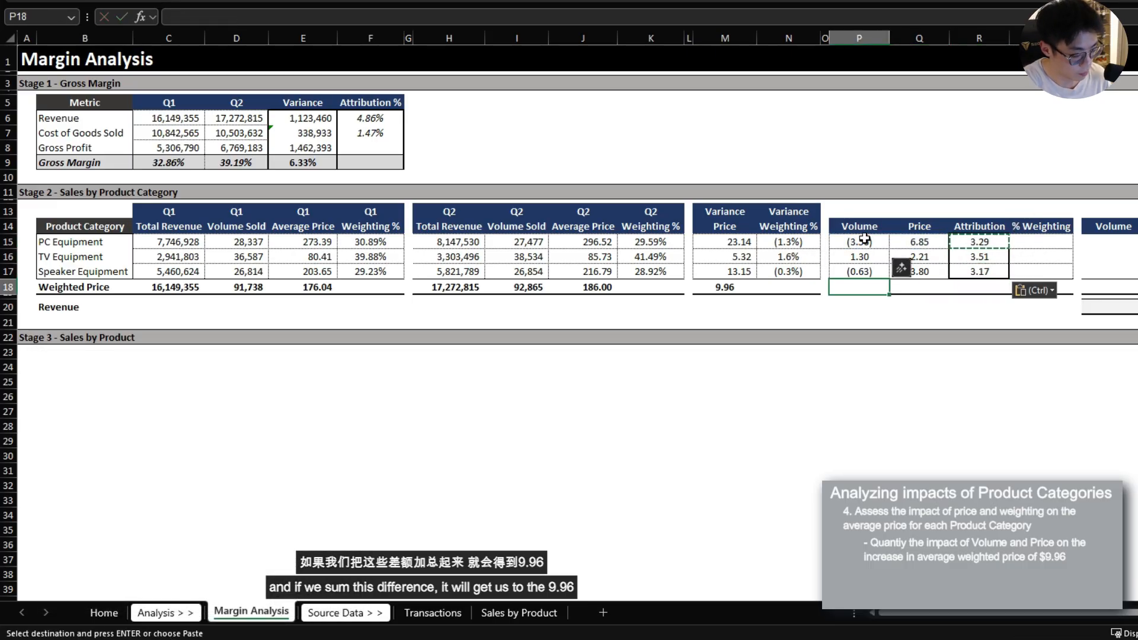
pyautogui.hotkey('alt', '=')
pyautogui.press('Return')
# Copy the volume total formula across to the Price and Attribution totals in Q18:R18, pasting formulas only
pyautogui.press('Up')
pyautogui.hotkey('ctrl', 'c')
pyautogui.press('Right')
pyautogui.hotkey('shift', 'Right')
pyautogui.hotkey('ctrl', 'alt', 'v')
pyautogui.press('f')
pyautogui.press('Return')
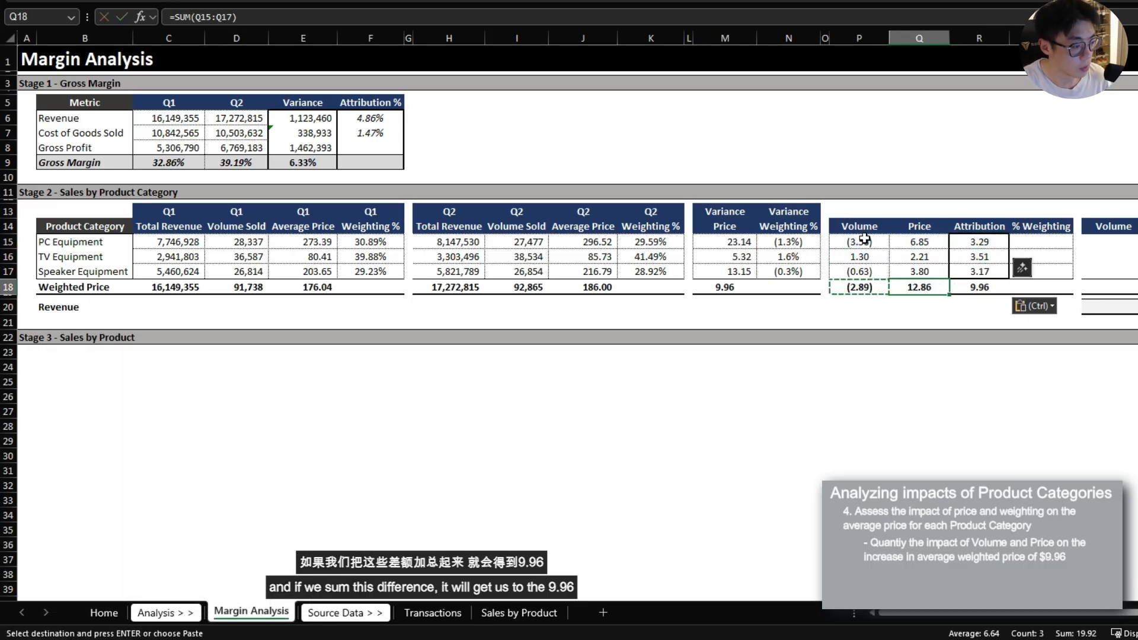
pyautogui.press('Right')
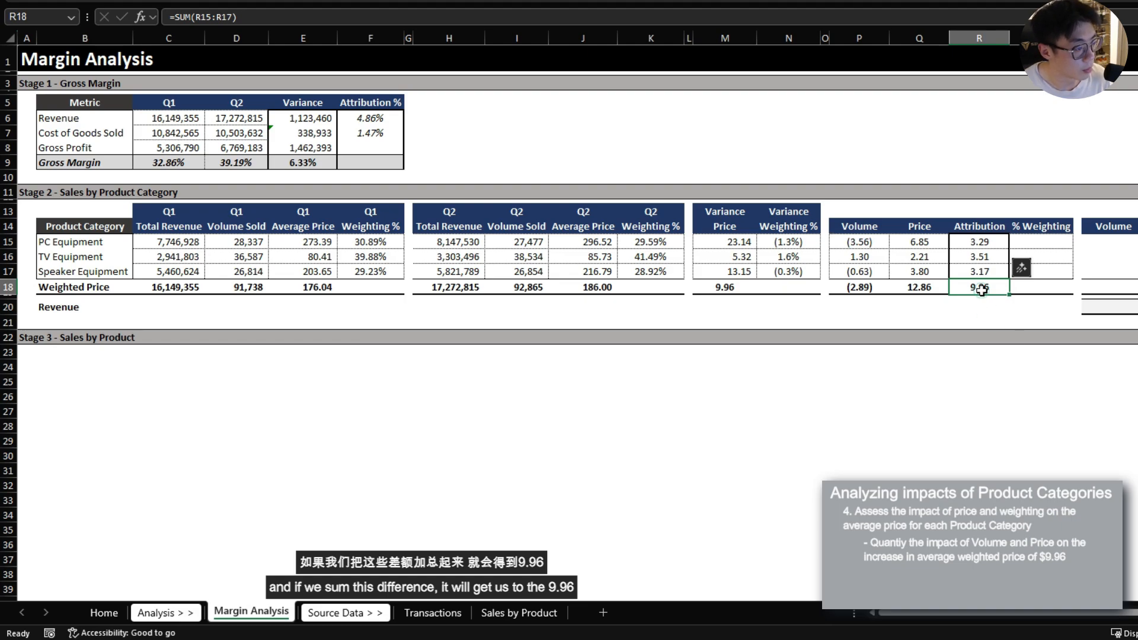
# Calculate the PC Equipment % weighting in S15 by dividing its attribution by the total attribution, =$R15/R$18
pyautogui.click(999, 240)
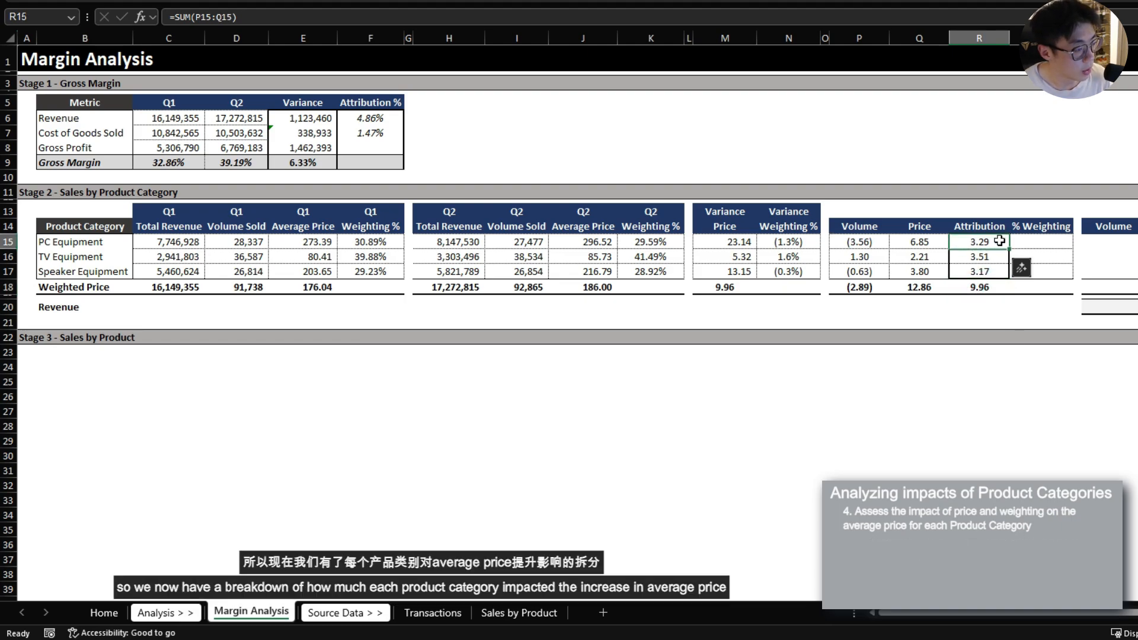
pyautogui.moveTo(999, 241); pyautogui.dragTo(995, 271)
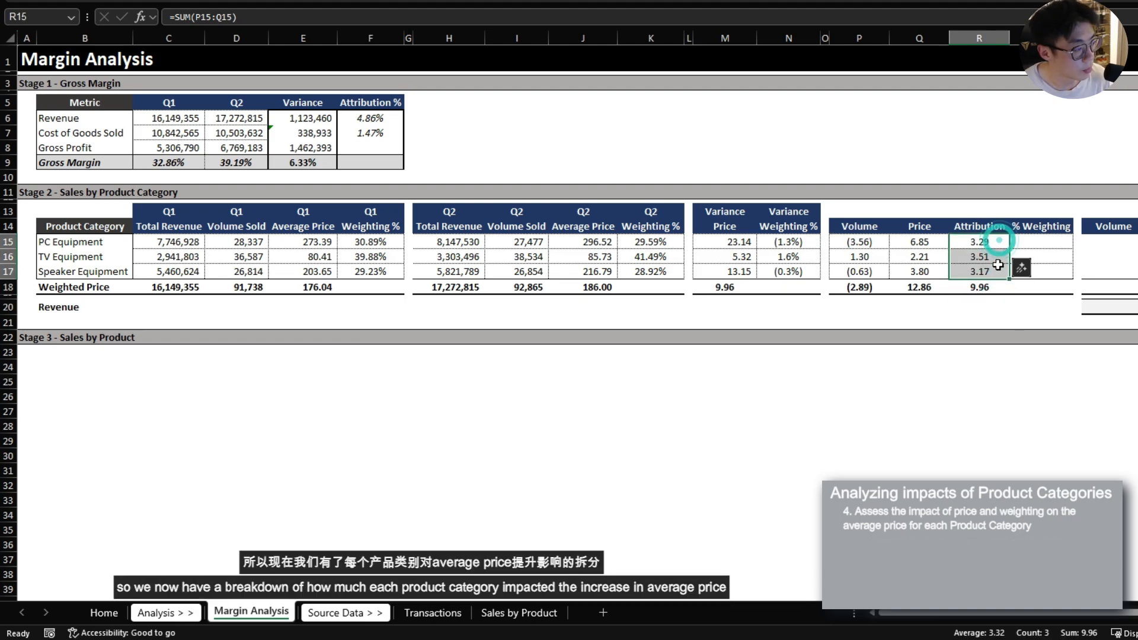
pyautogui.click(70, 245)
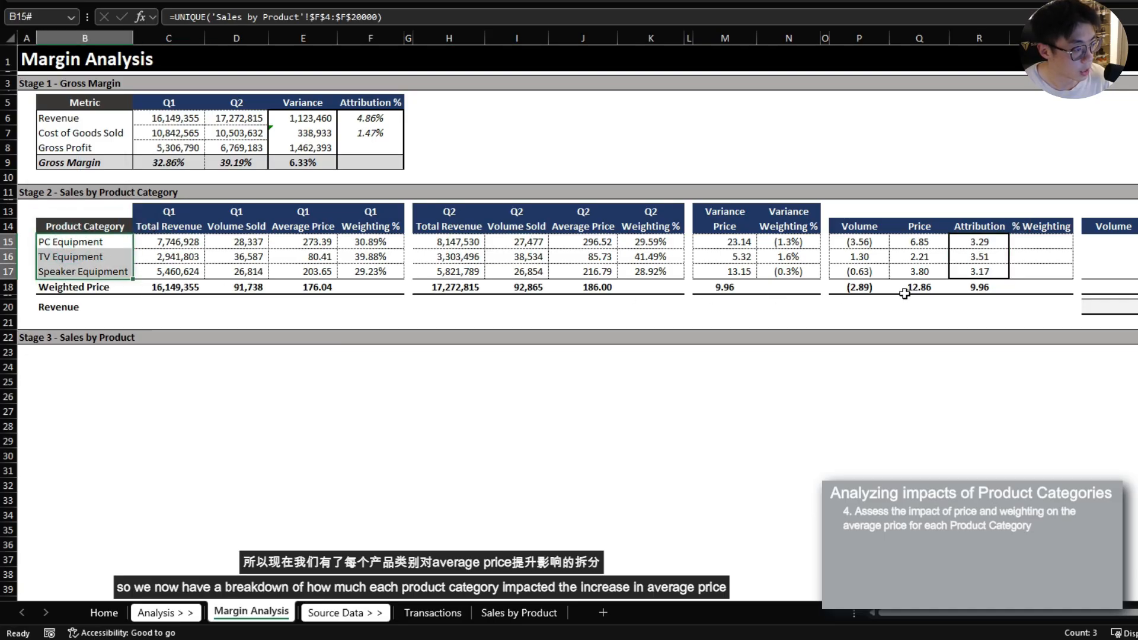
pyautogui.click(719, 290)
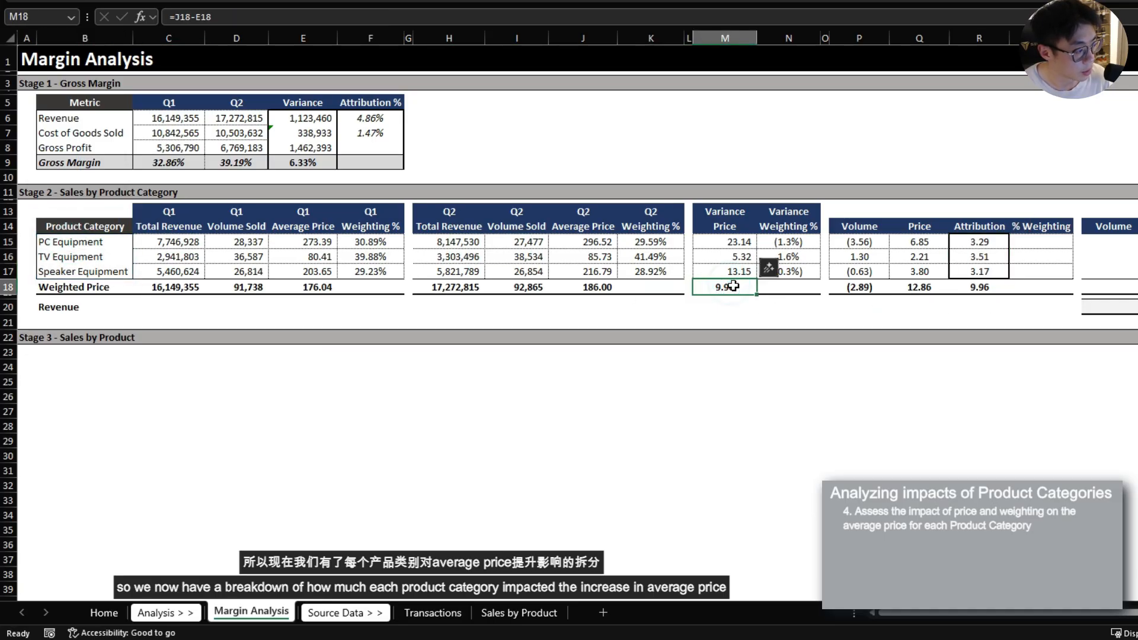
pyautogui.click(1046, 239)
pyautogui.write('=')
pyautogui.press('Left')
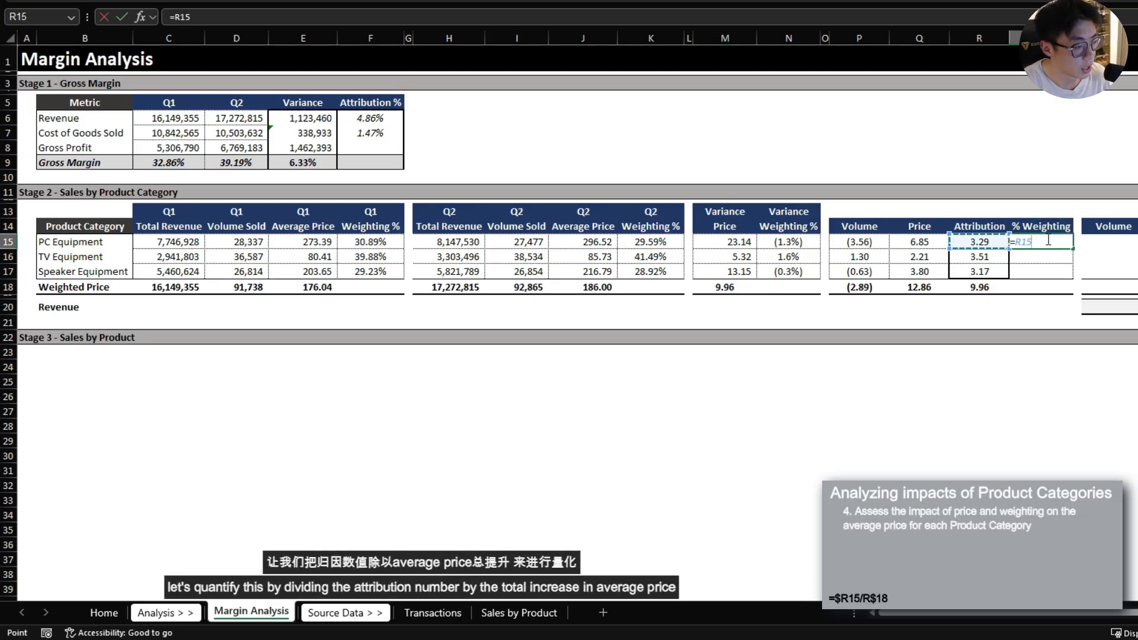
pyautogui.write('/')
pyautogui.press('Left')
pyautogui.press('Down')
pyautogui.press('Down')
pyautogui.press('Down')
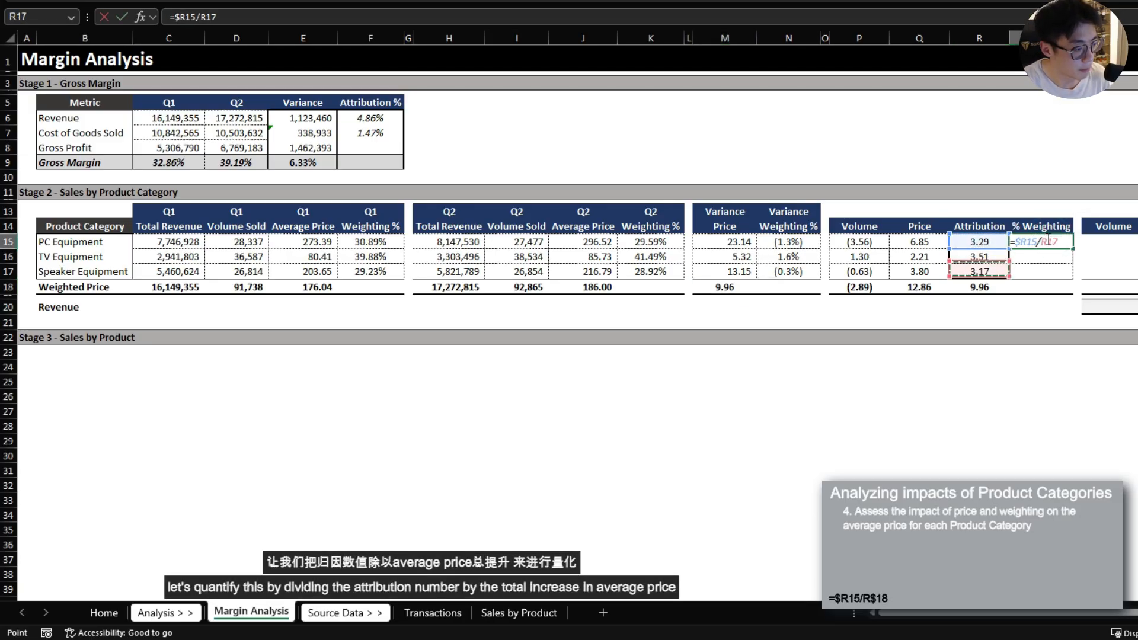
pyautogui.hotkey('ctrl', 'Return')
# Fill the attribution % weighting formula down to TV Equipment and Speaker Equipment
pyautogui.hotkey('ctrl', 'c')
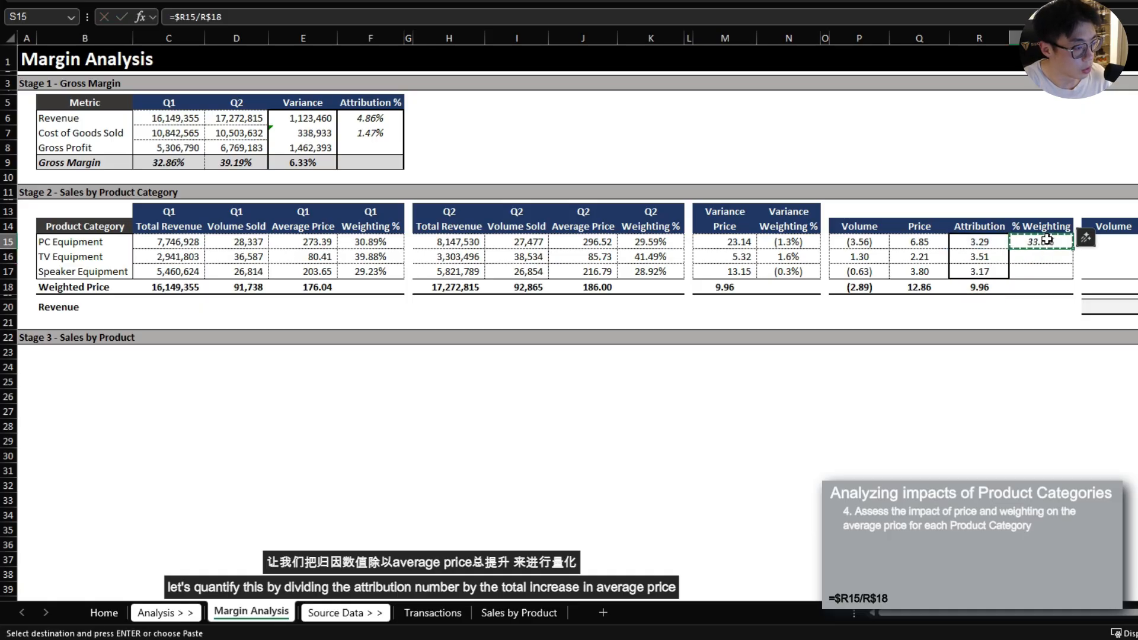
pyautogui.hotkey('shift', 'Down')
pyautogui.hotkey('shift', 'Down')
pyautogui.hotkey('ctrl', 'alt', 'v')
pyautogui.press('Return')
pyautogui.press('Escape')
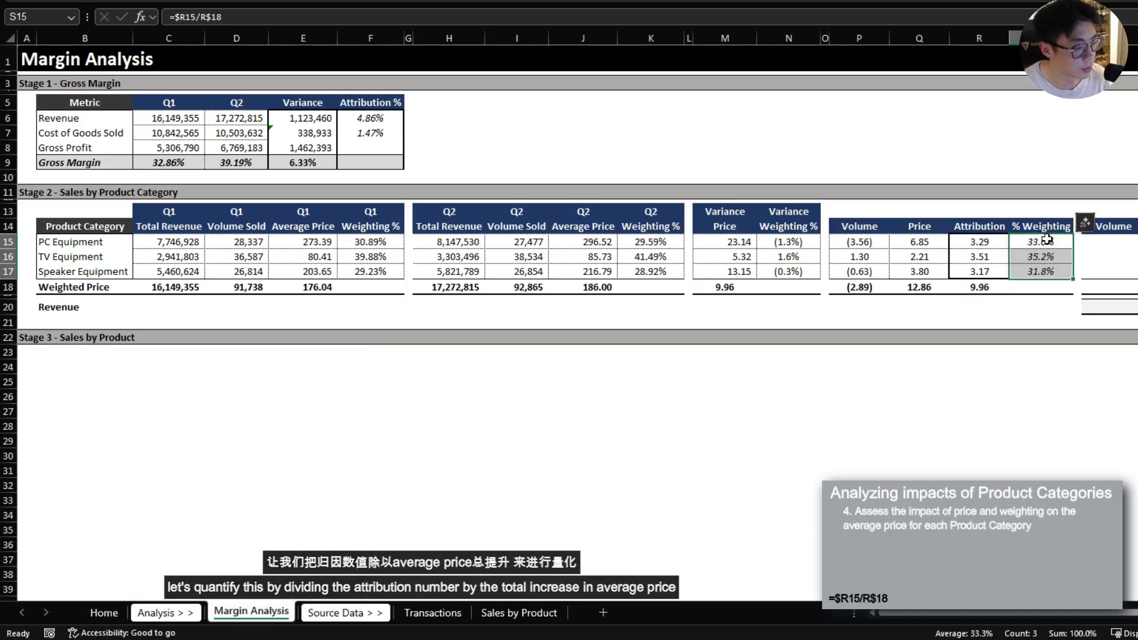
# Calculate the PC Equipment volume share in U15 by dividing its volume impact by its attribution, =P15/$R15
pyautogui.click(1061, 242)
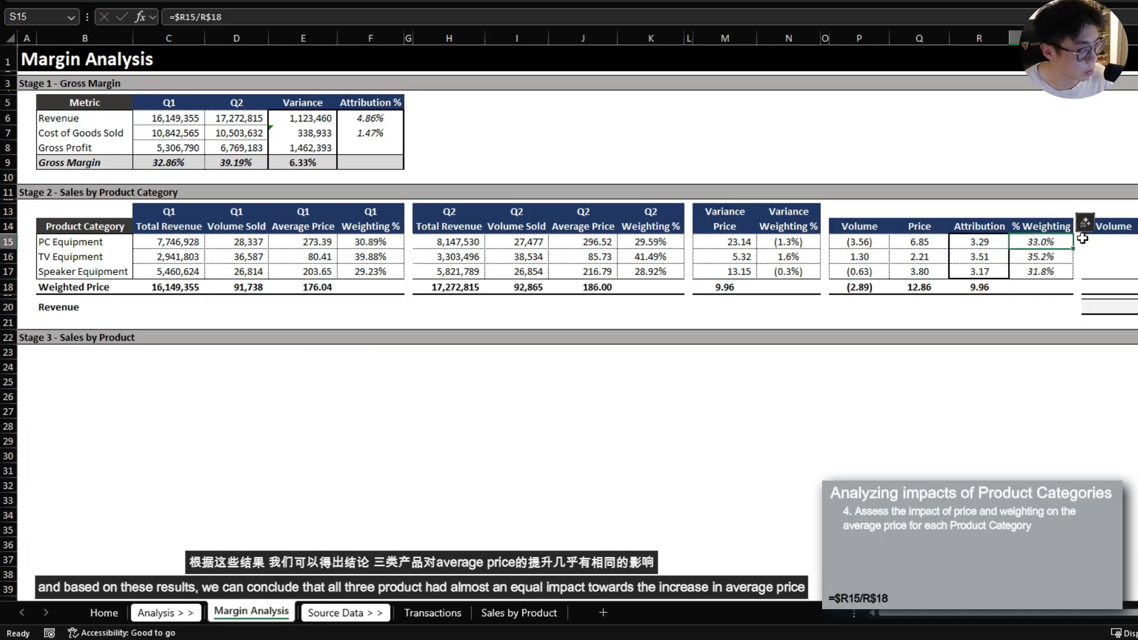
pyautogui.moveTo(67, 231); pyautogui.dragTo(70, 271)
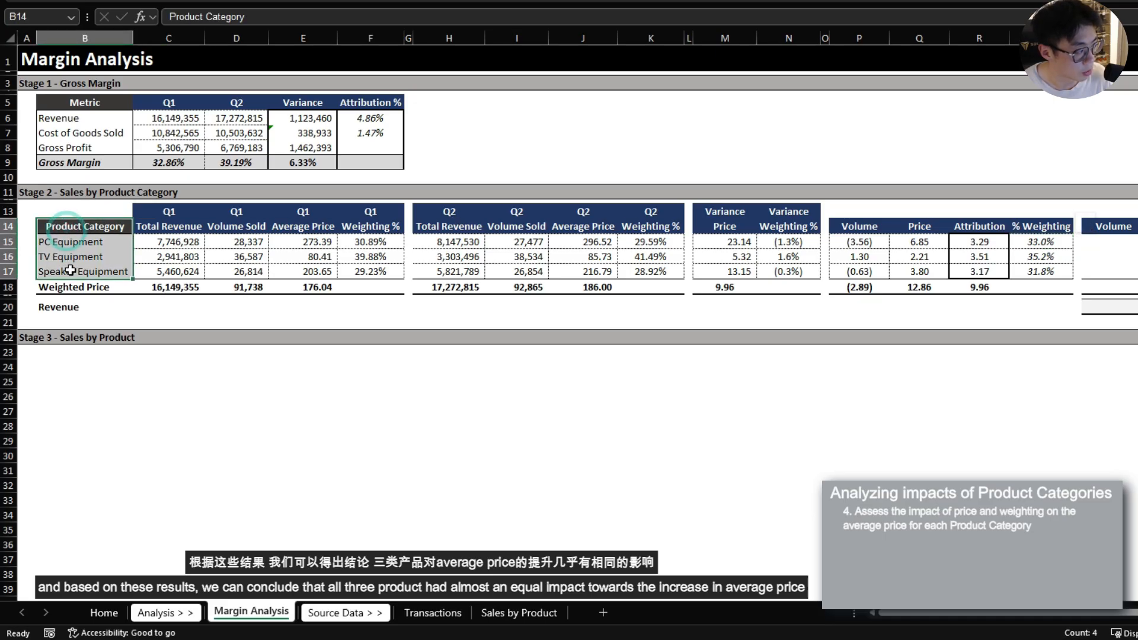
pyautogui.moveTo(1057, 241); pyautogui.dragTo(1059, 270)
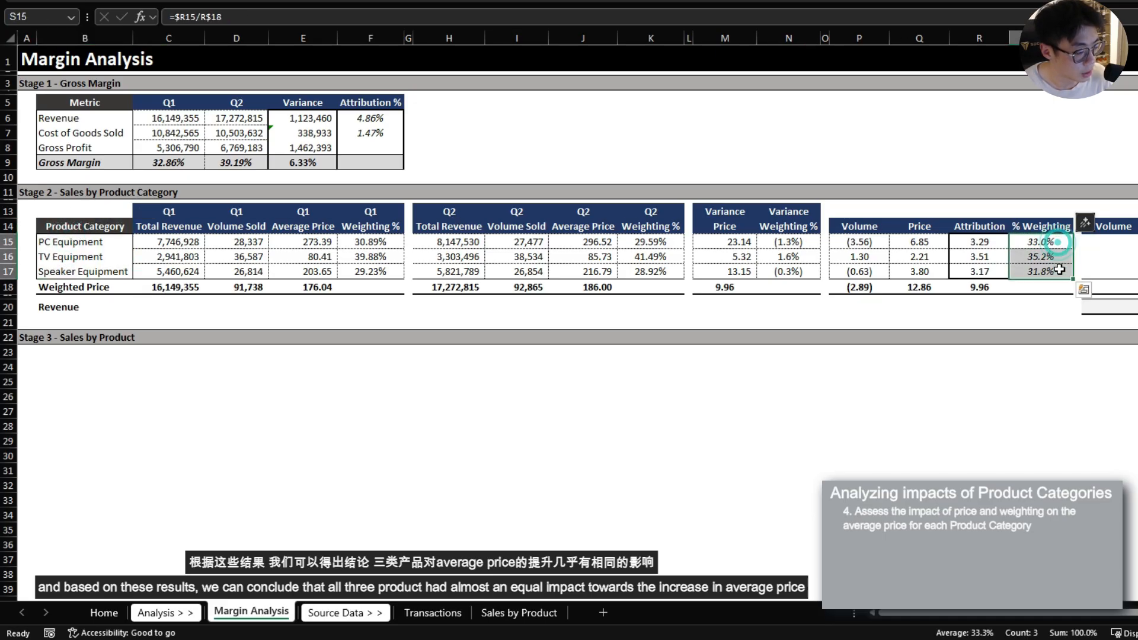
pyautogui.click(993, 286)
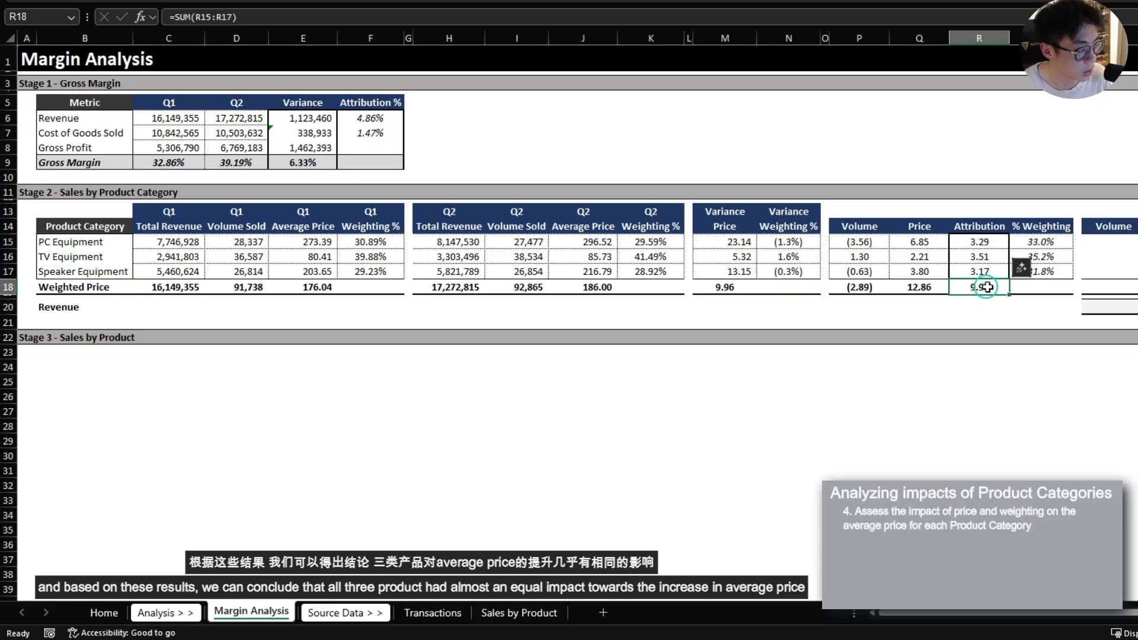
pyautogui.click(1106, 242)
pyautogui.write('=')
pyautogui.click(771, 242)
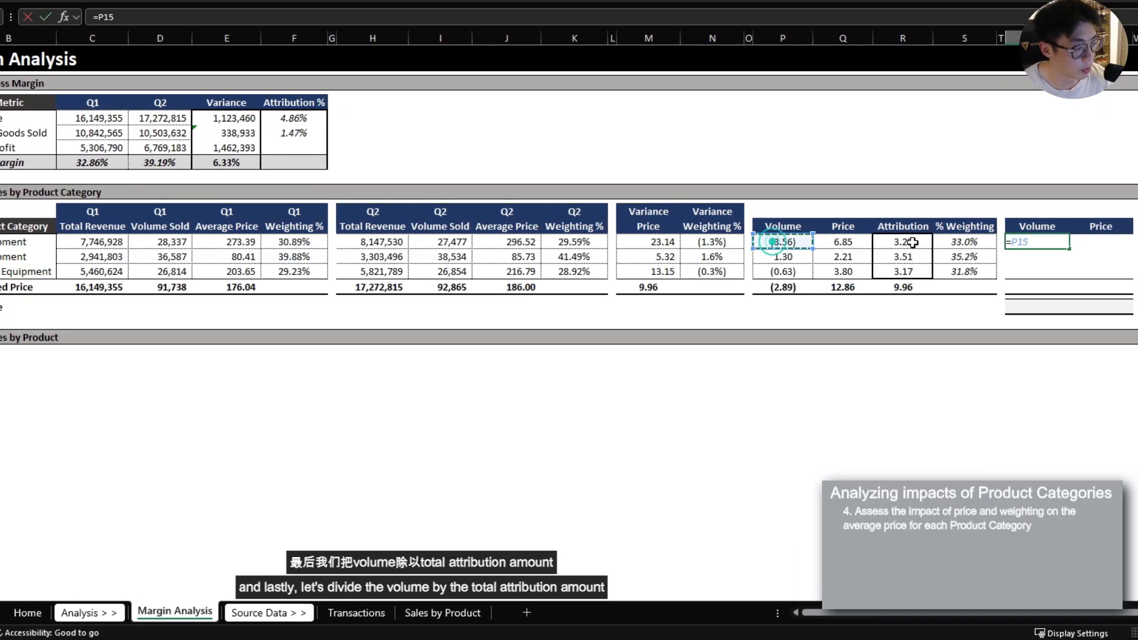
pyautogui.click(915, 237)
pyautogui.press('F4')
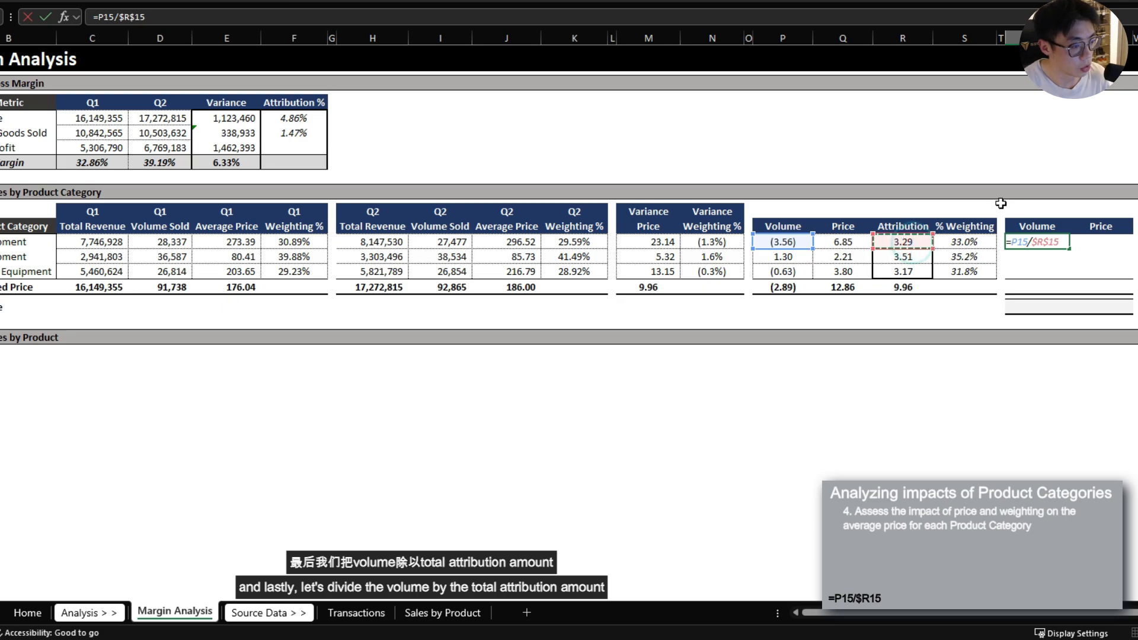
pyautogui.hotkey('ctrl', 'Return')
# Fill the share formula across to Price and down through the other categories and the Weighted Price row, pasting formulas only
pyautogui.hotkey('ctrl', 'c')
pyautogui.hotkey('shift', 'Down')
pyautogui.hotkey('shift', 'Down')
pyautogui.hotkey('shift', 'Right')
pyautogui.hotkey('ctrl', 'alt', 'v')
pyautogui.press('f')
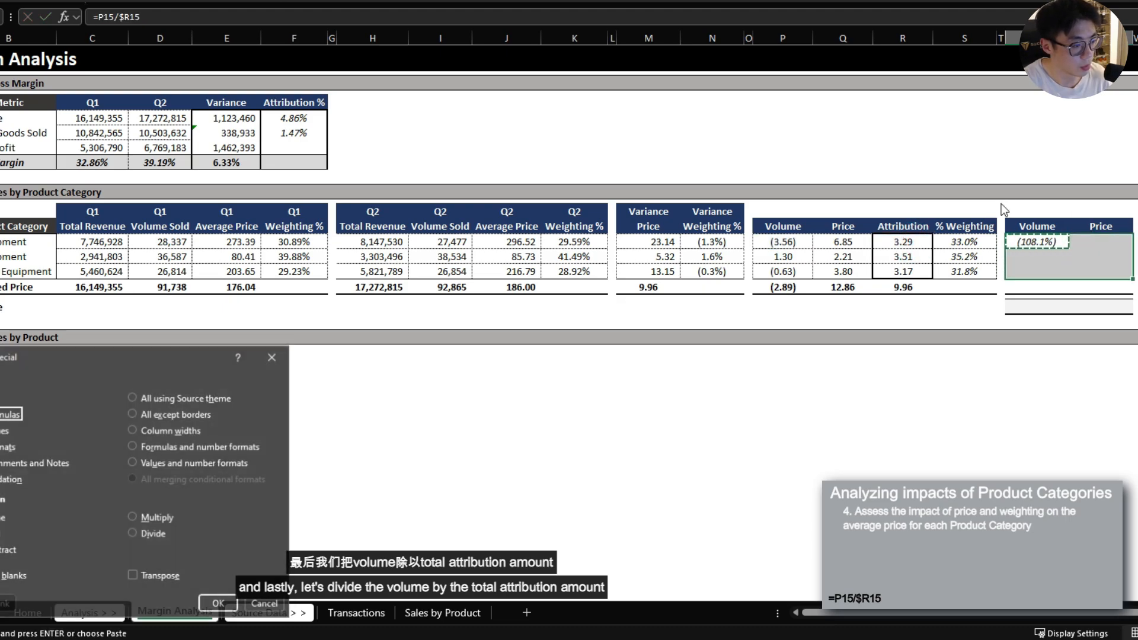
pyautogui.press('Return')
pyautogui.click(1058, 289)
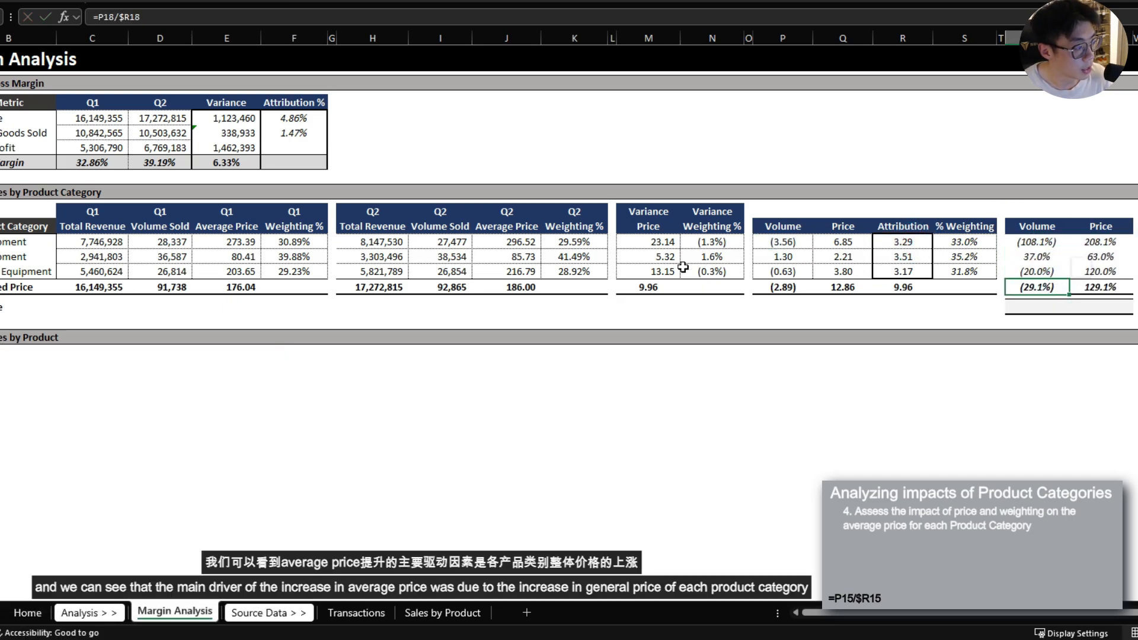
# Examine the volume and price shares against the Q2 average prices, weightings and price variances to identify the main price driver
pyautogui.click(629, 286)
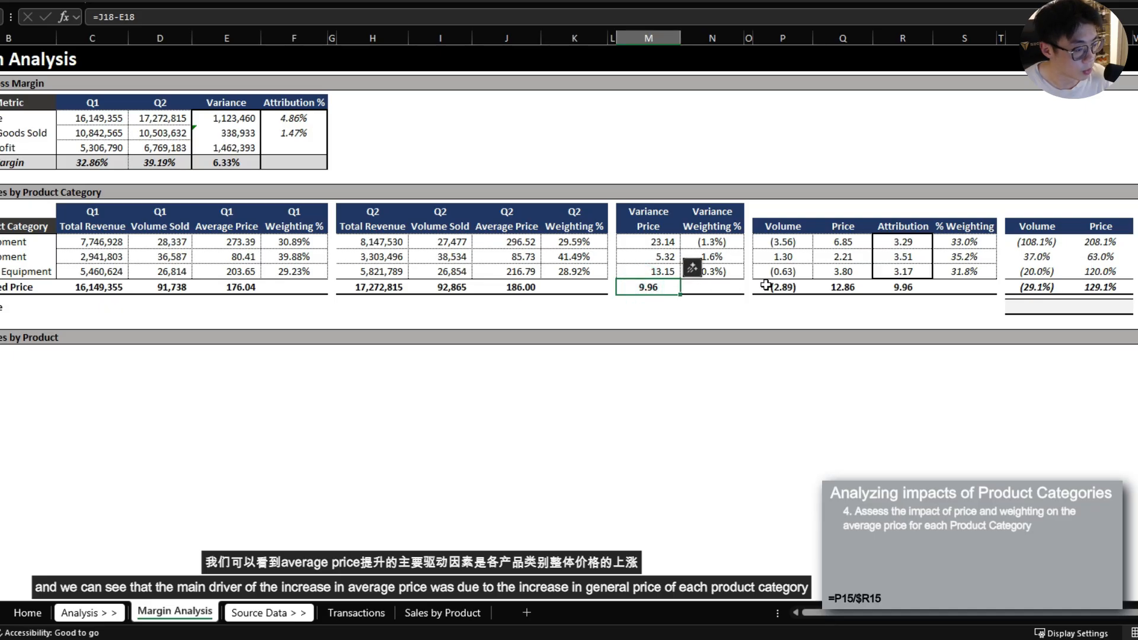
pyautogui.moveTo(1113, 227); pyautogui.dragTo(1116, 283)
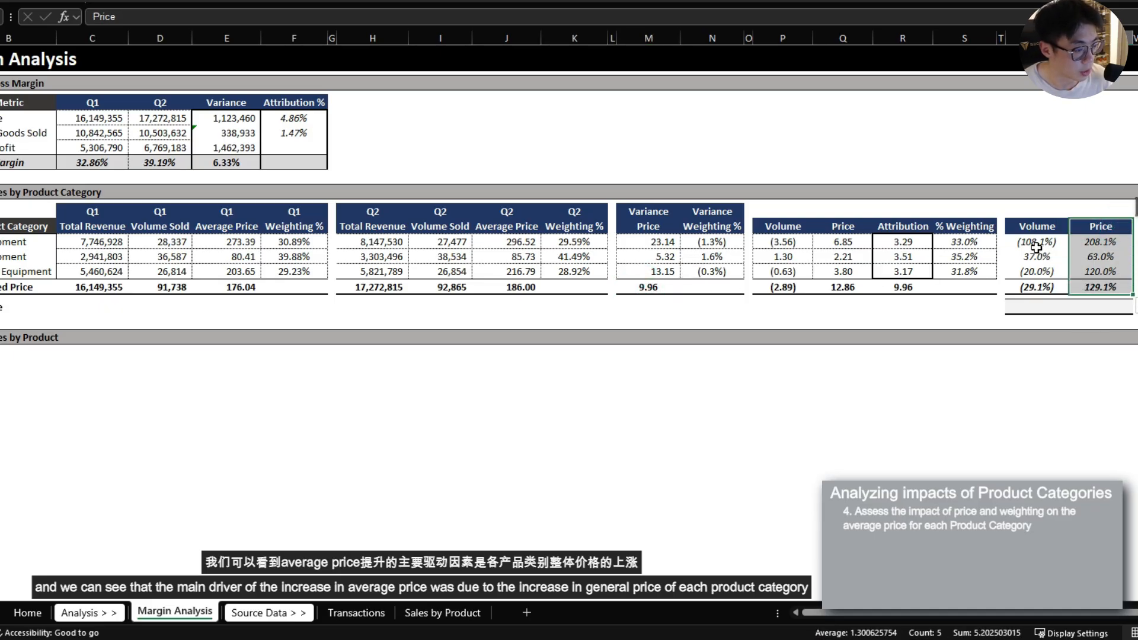
pyautogui.moveTo(1036, 226); pyautogui.dragTo(1041, 287)
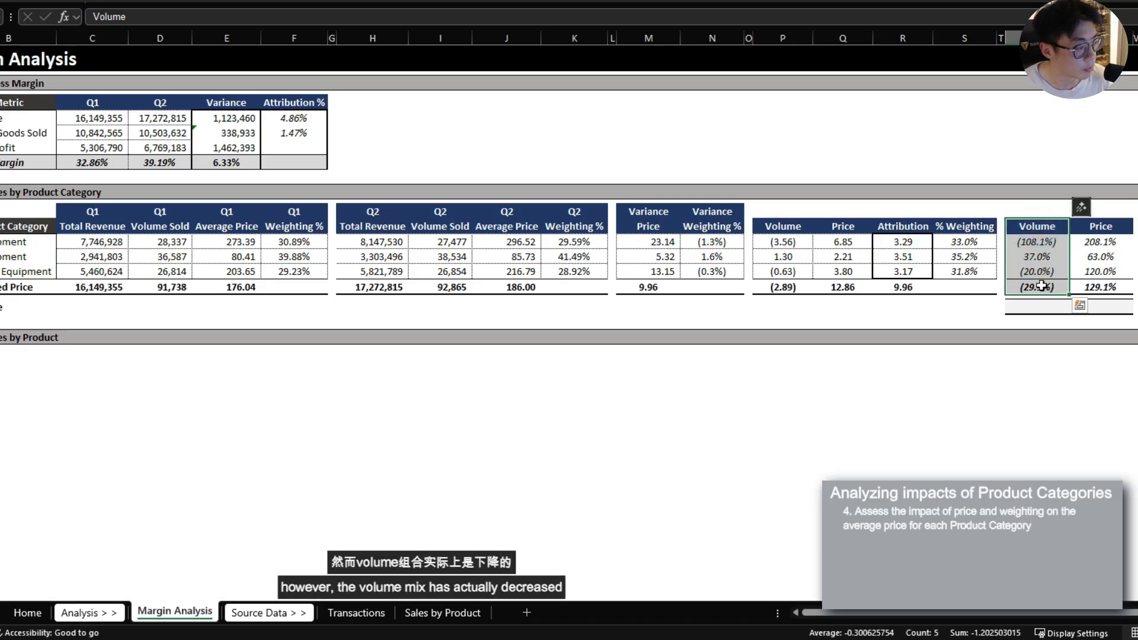
pyautogui.click(576, 256)
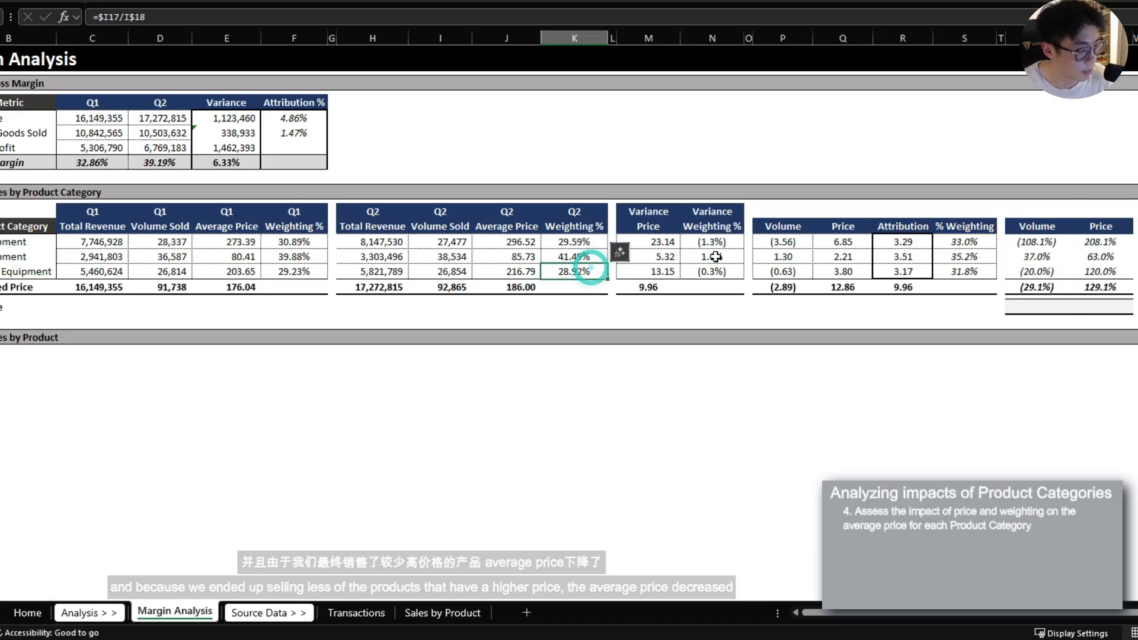
pyautogui.click(1047, 268)
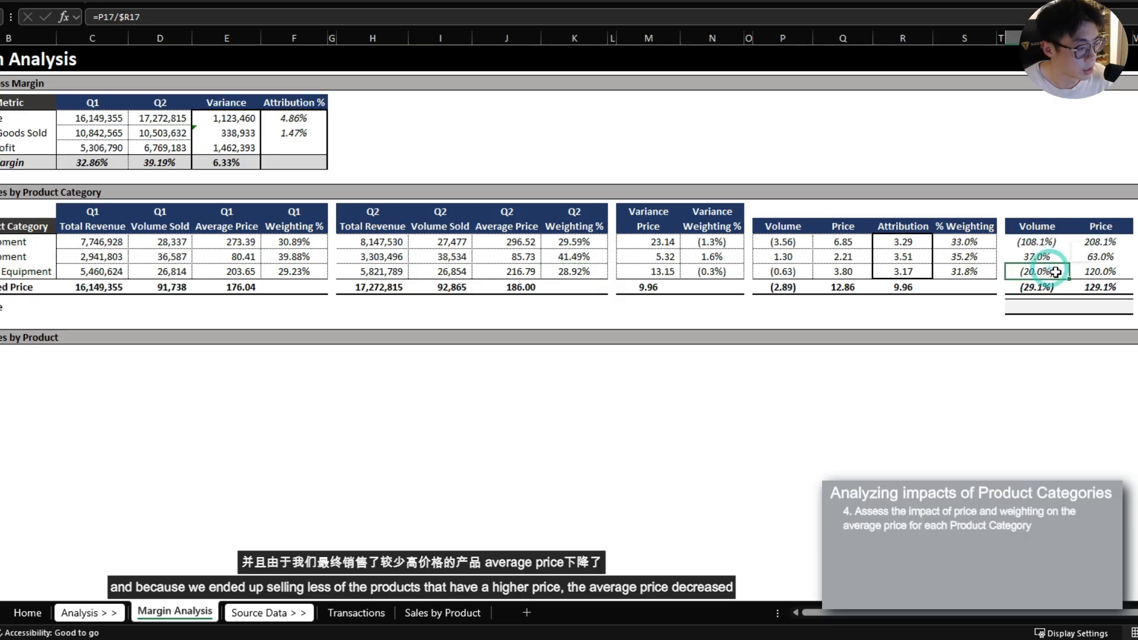
pyautogui.click(9, 243)
pyautogui.click(544, 242)
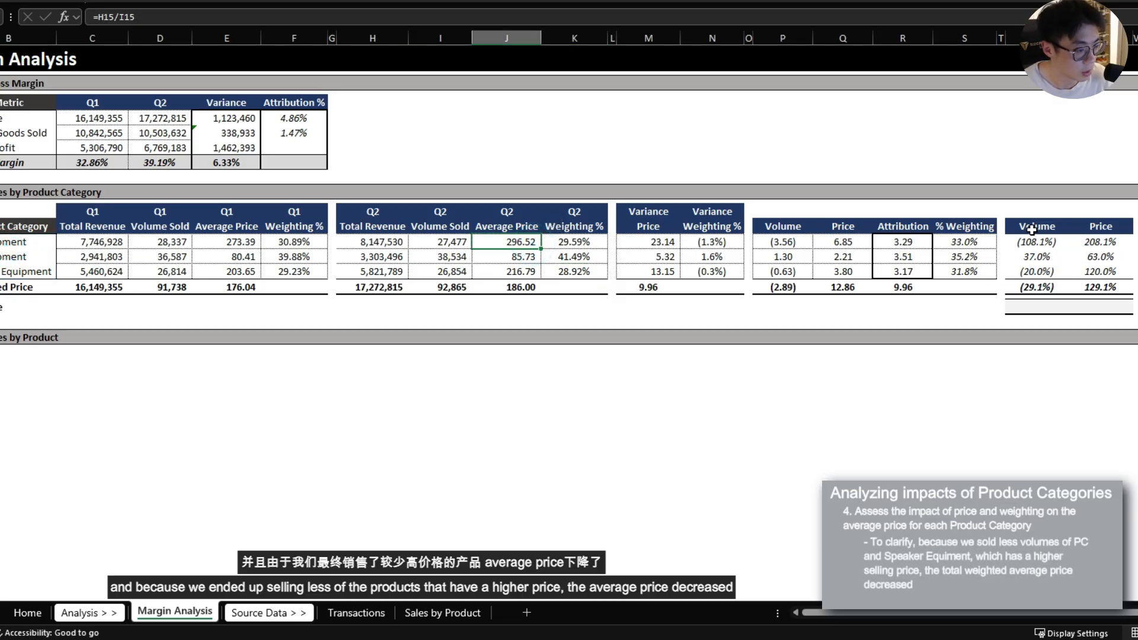
pyautogui.moveTo(1032, 229); pyautogui.dragTo(1037, 289)
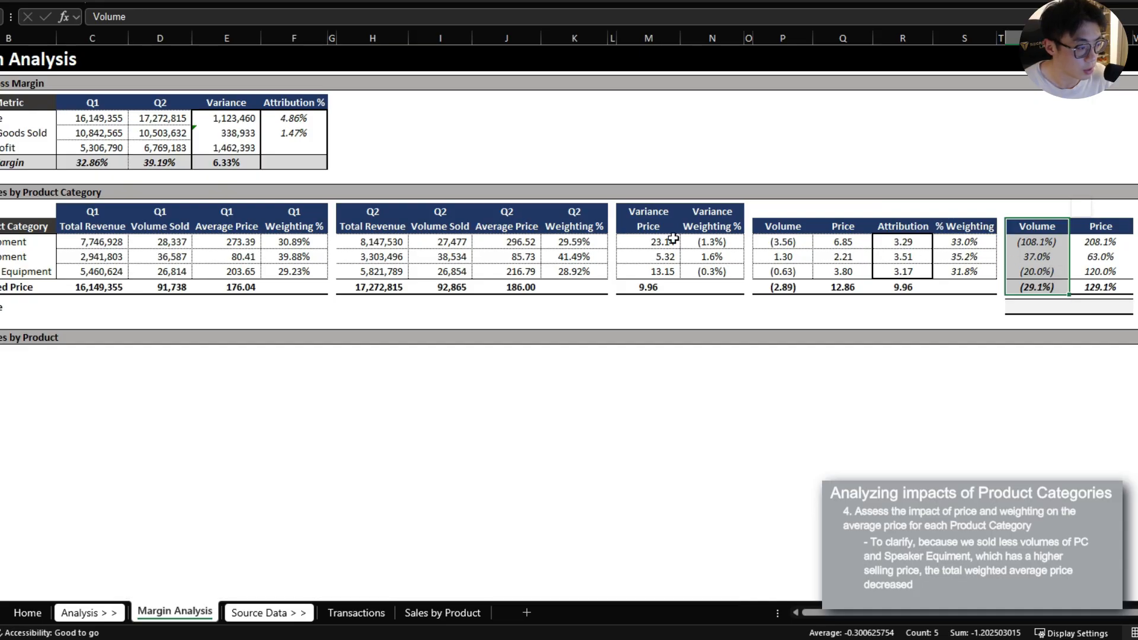
pyautogui.moveTo(656, 242); pyautogui.dragTo(669, 275)
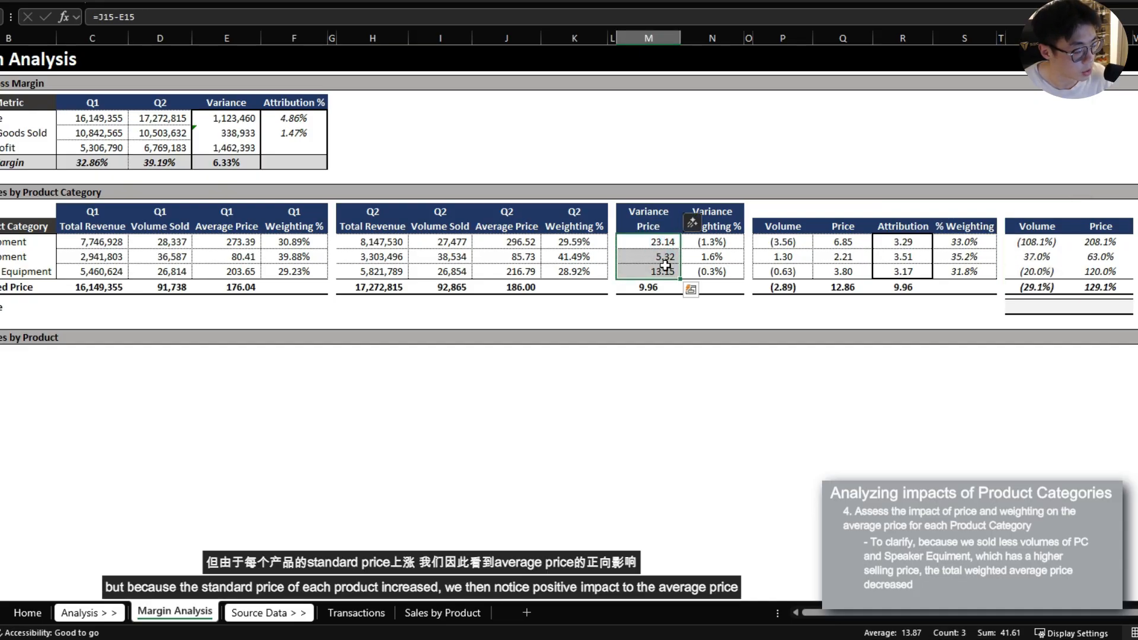
pyautogui.moveTo(1099, 226); pyautogui.dragTo(1100, 287)
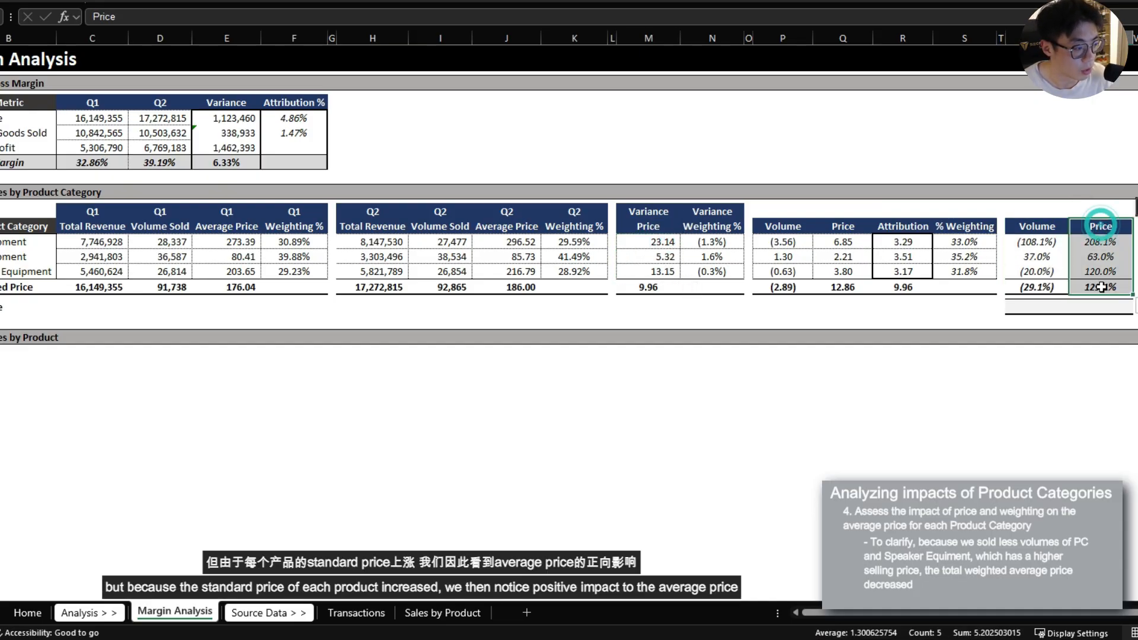
pyautogui.click(658, 288)
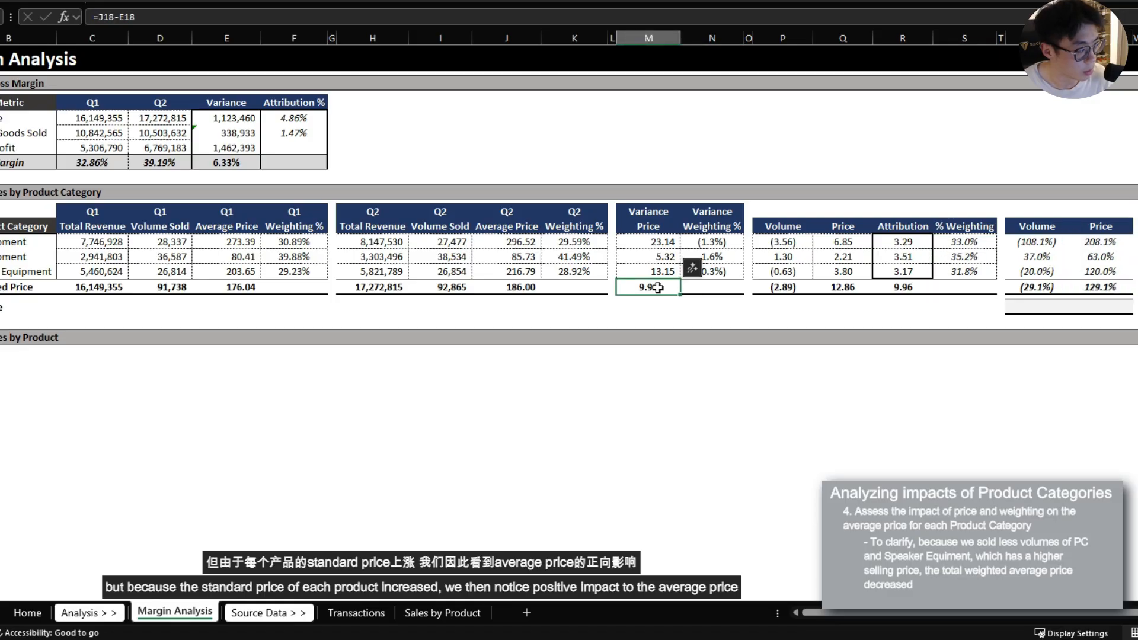
# Calculate the dollar impact of volume on revenue in U20 with =U$18*$E$6 and copy the formula across to Price
pyautogui.click(1030, 306)
pyautogui.write('=')
pyautogui.press('Up')
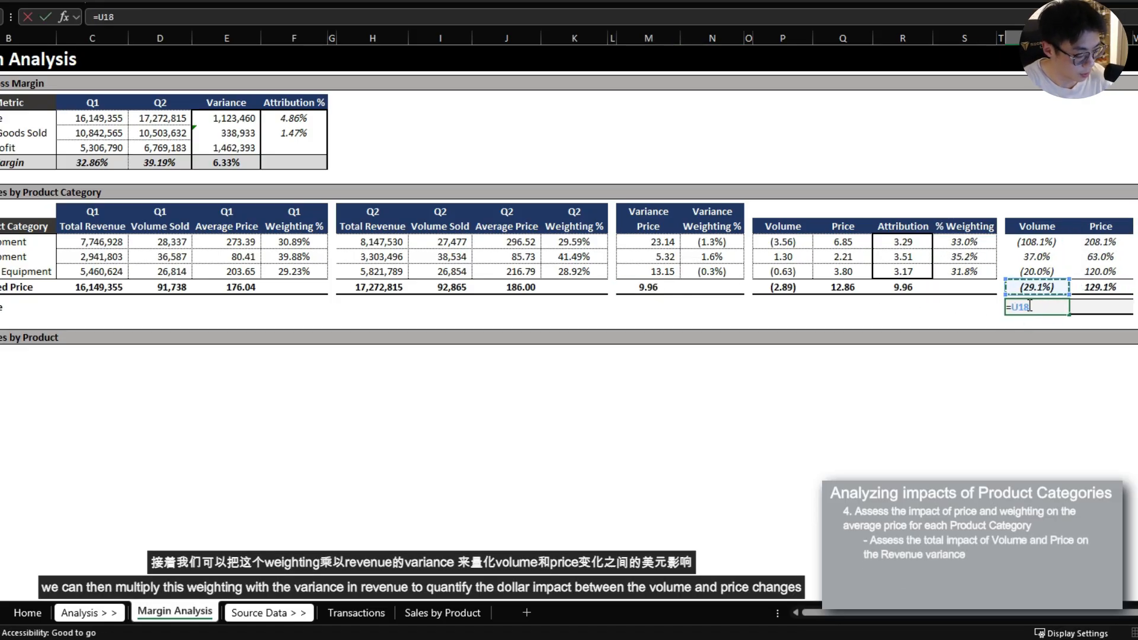
pyautogui.write('*')
pyautogui.click(232, 118)
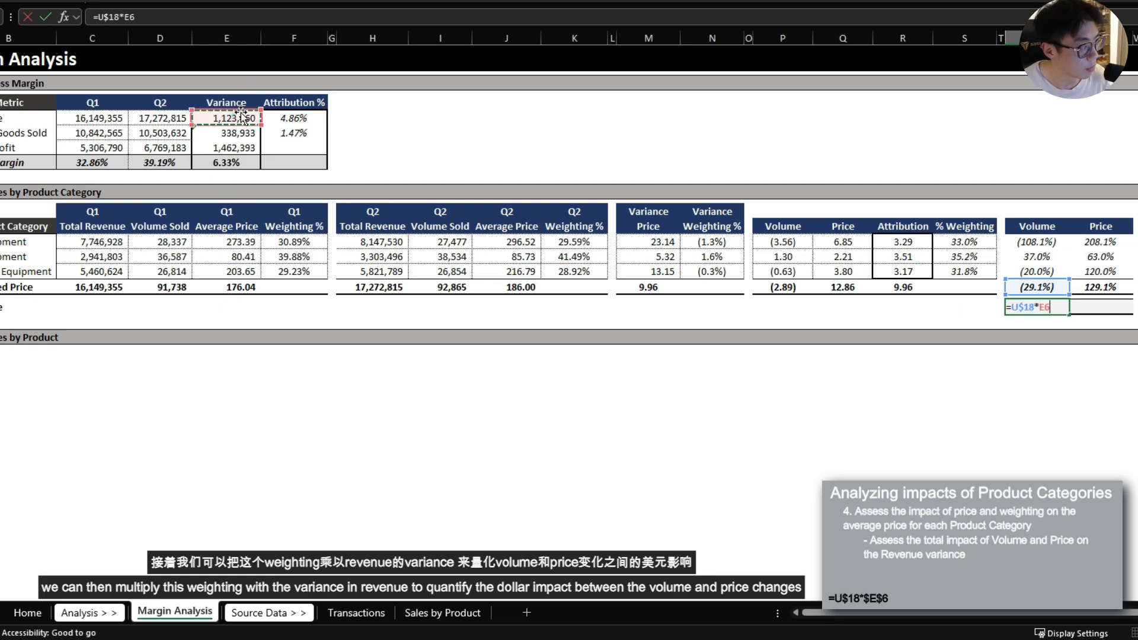
pyautogui.press('F4')
pyautogui.hotkey('ctrl', 'Return')
pyautogui.press('Right')
pyautogui.hotkey('ctrl', 'v')
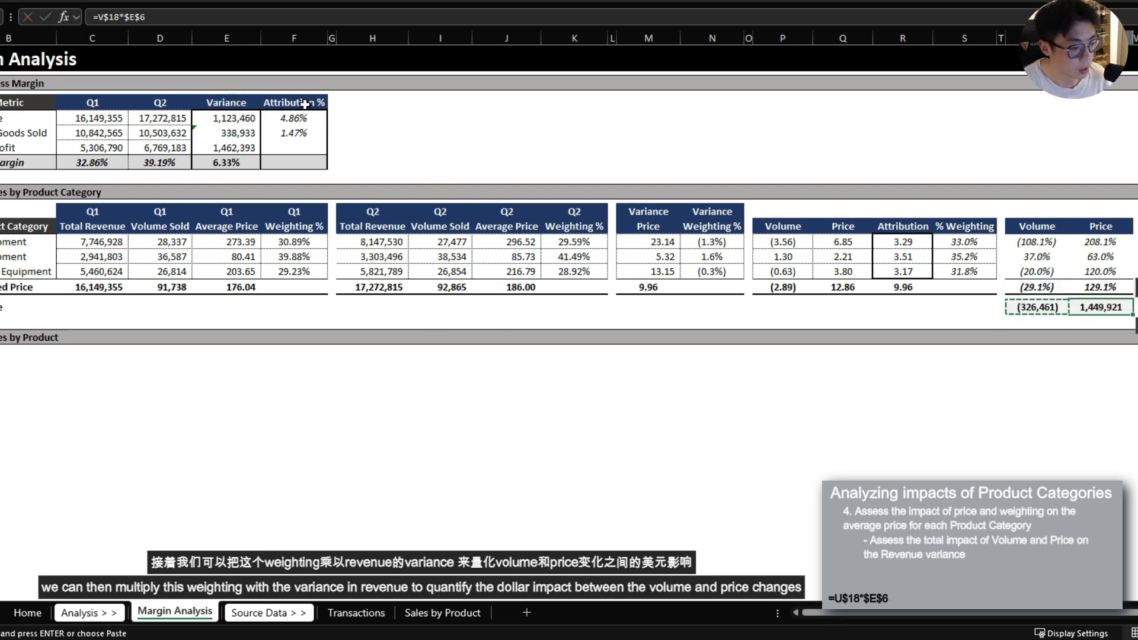
# Check the volume and price dollar impacts together, and examine the category shares and attribution weightings behind them
pyautogui.hotkey('shift', 'Left')
pyautogui.press('Left')
pyautogui.press('Escape')
pyautogui.hotkey('shift', 'Right')
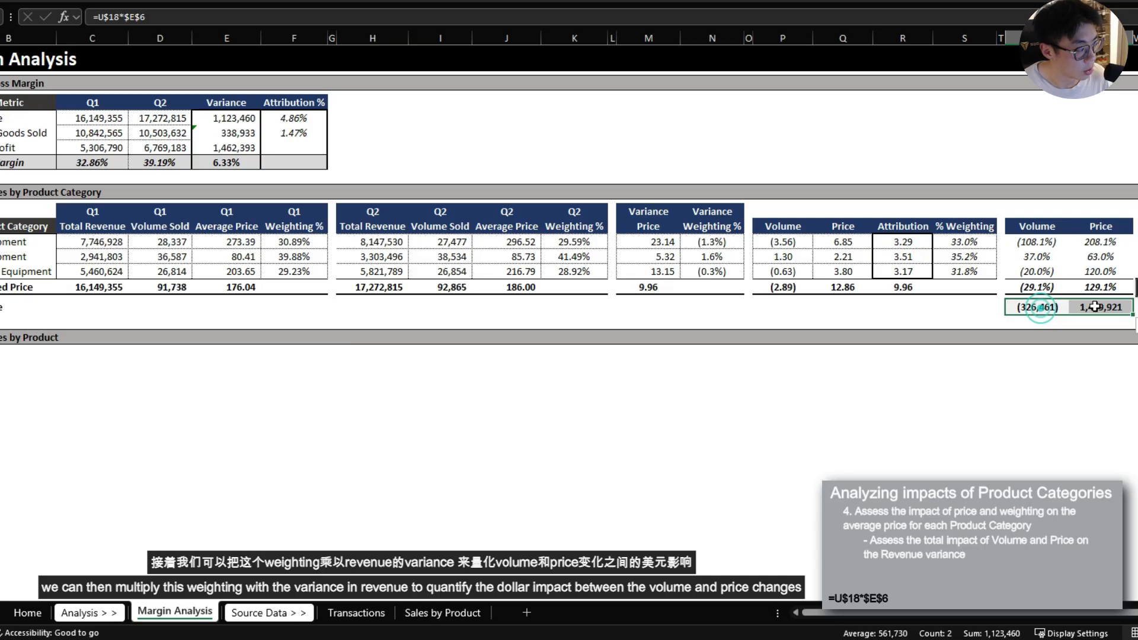
pyautogui.click(1039, 230)
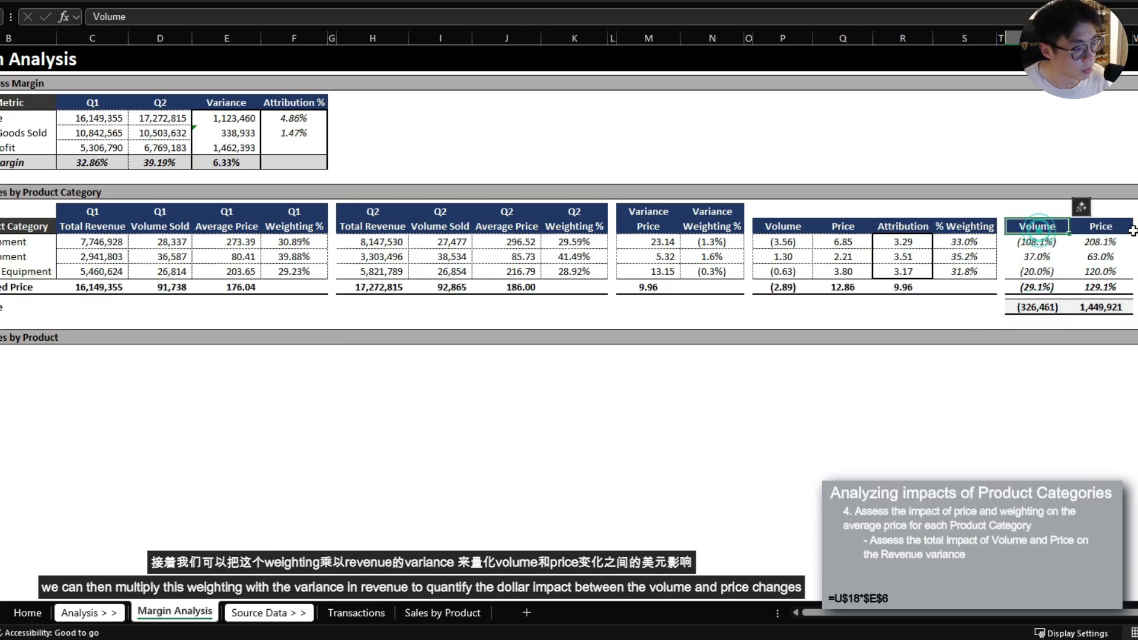
pyautogui.click(1134, 229)
pyautogui.click(2, 322)
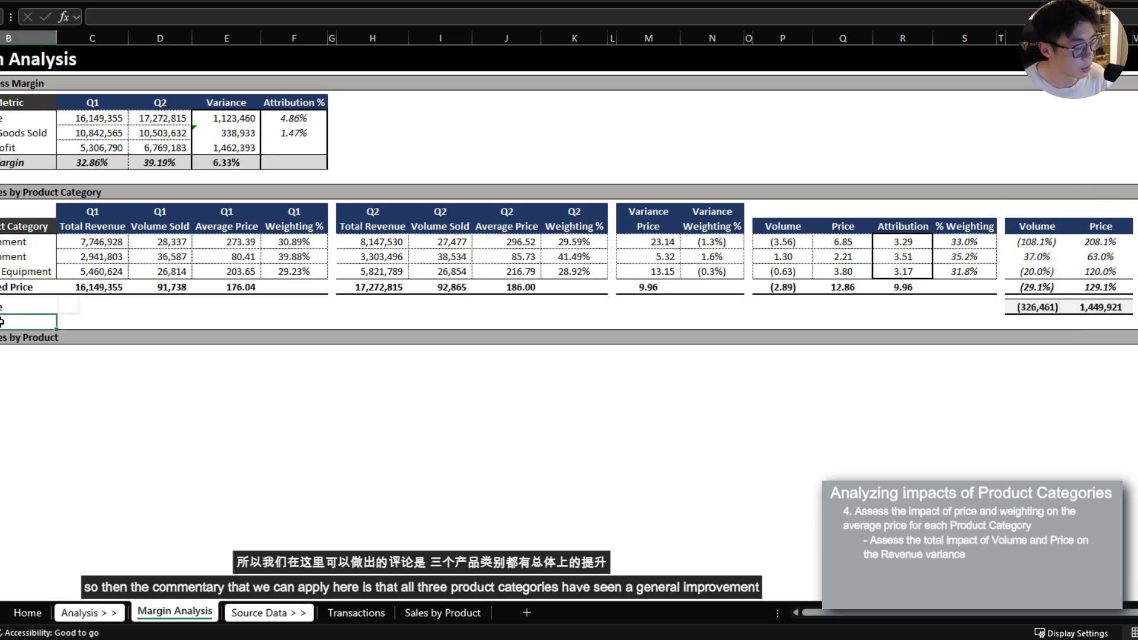
pyautogui.click(1037, 245)
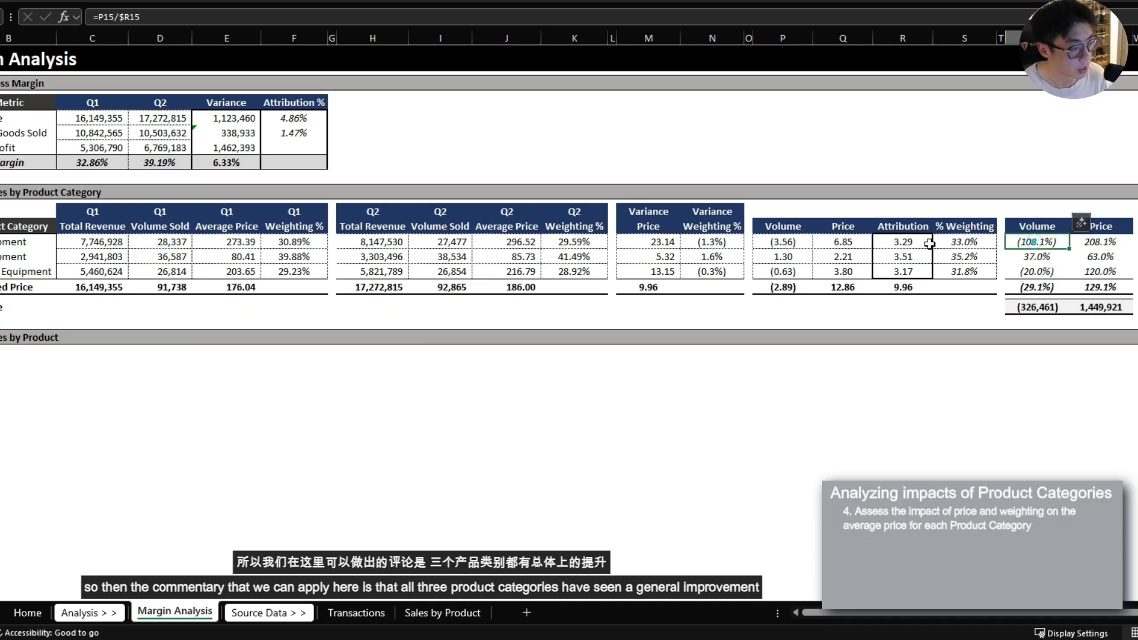
pyautogui.click(972, 243)
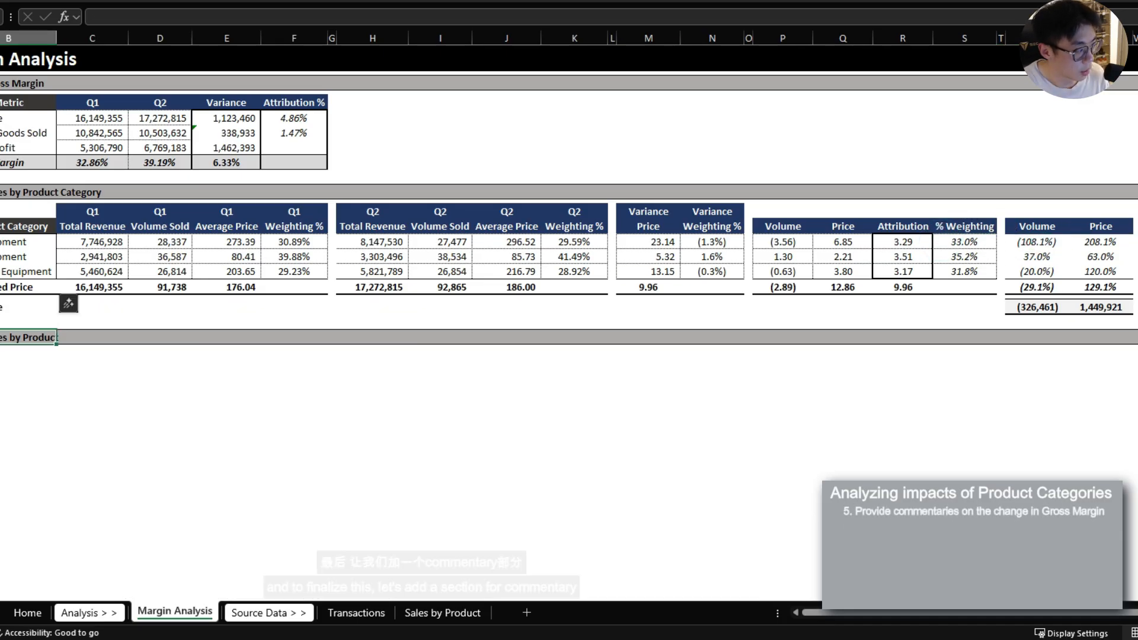
# Insert five rows above the Stage 3 heading and enter the heading Commentary in B22
pyautogui.hotkey('shift', 'Down')
pyautogui.hotkey('shift', 'Down')
pyautogui.hotkey('shift', 'Down')
pyautogui.hotkey('ctrl', 'shift', '=')
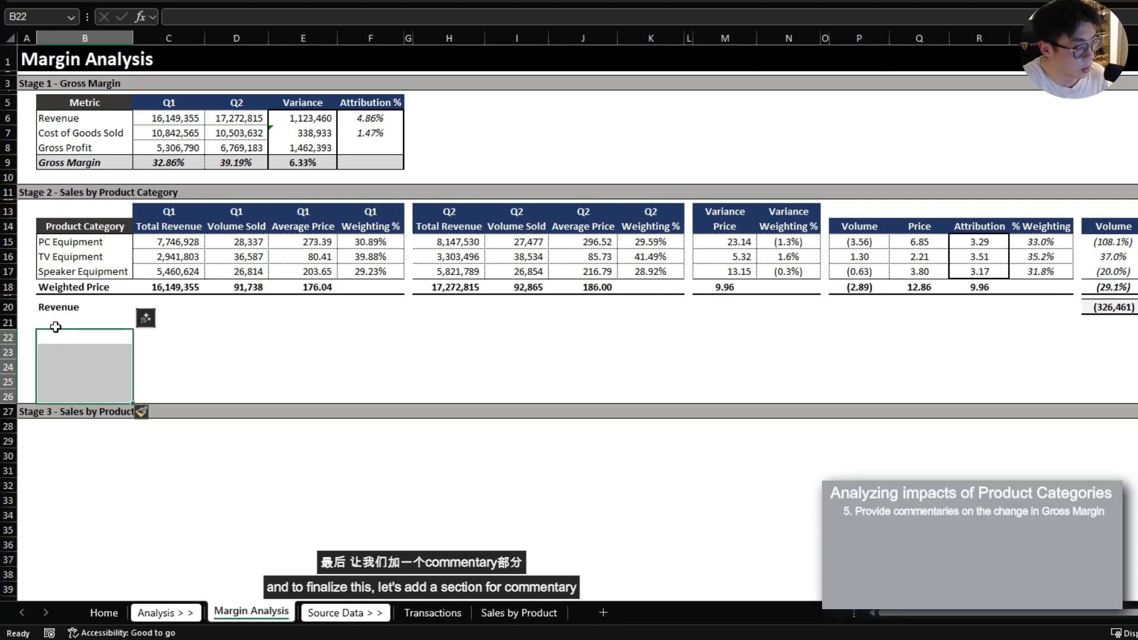
pyautogui.write('Comm')
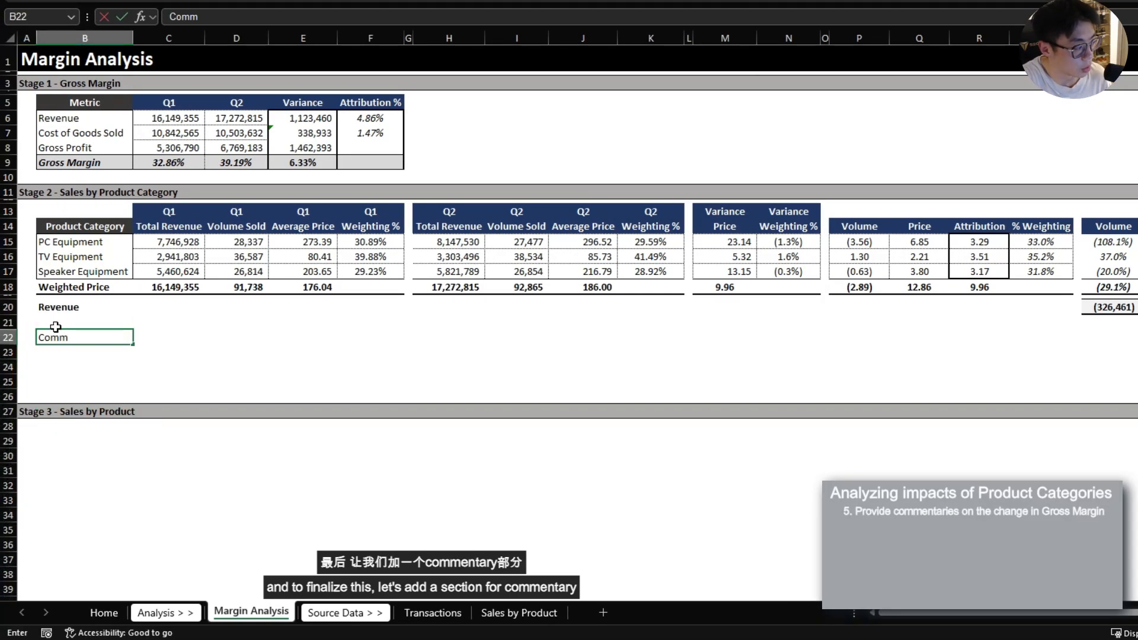
pyautogui.write('entary')
pyautogui.press('Return')
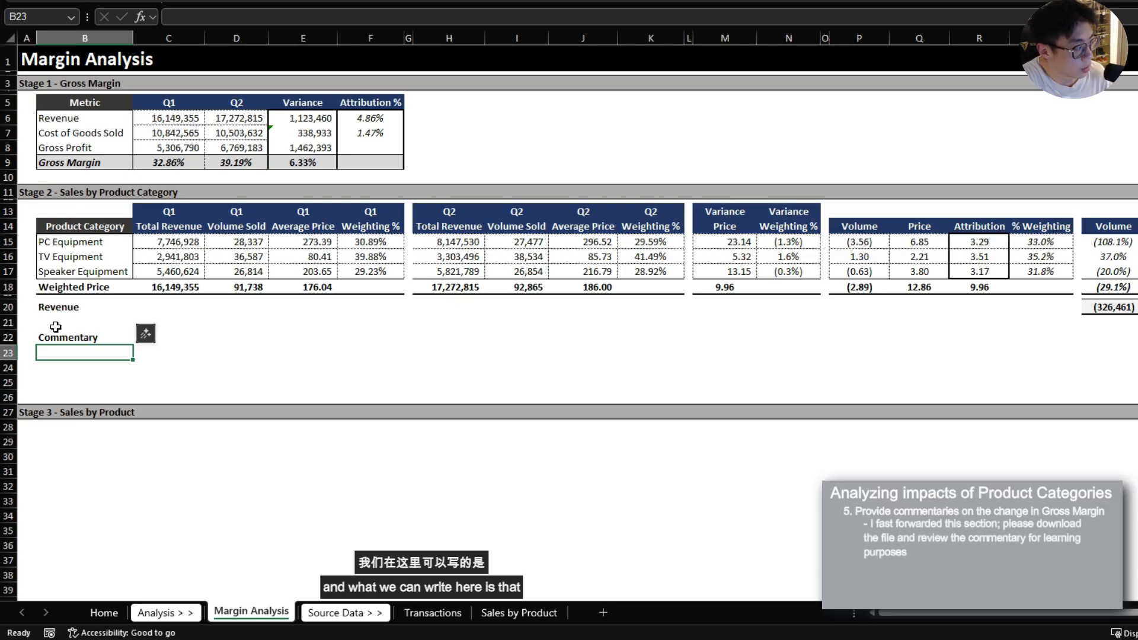
# Write in B23 that Gross Margin increased 6.33% from Q1, mainly due to Revenue, and in B24 that average prices improved across all 3 product categories
pyautogui.write('The Gross Margin increased 6.33% from Q1, mainly due to increase in Revenue.')
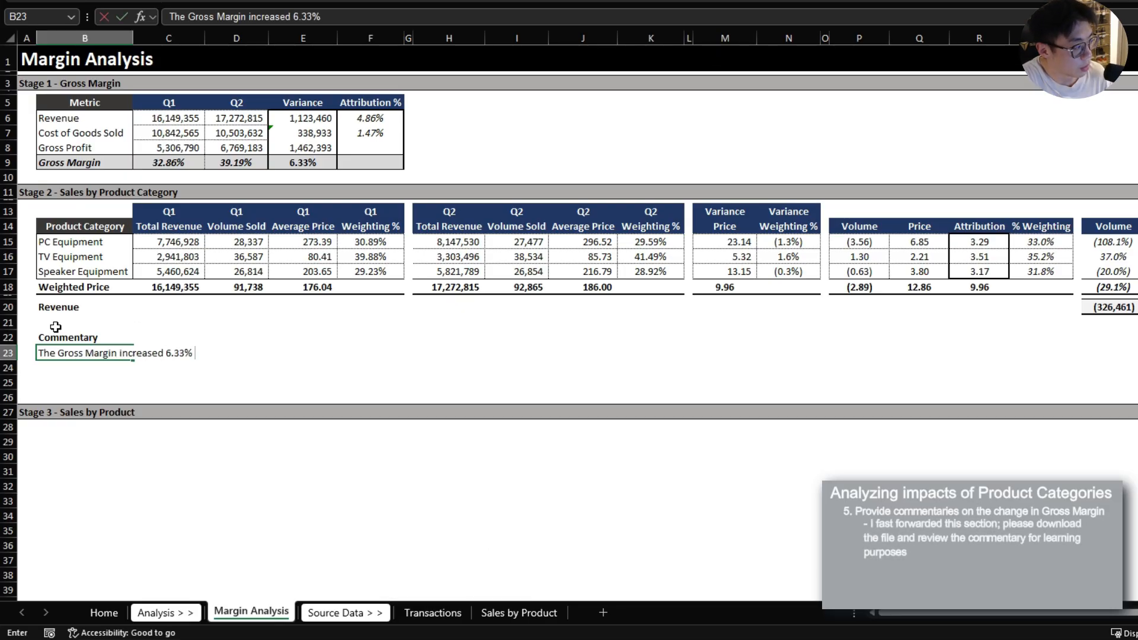
pyautogui.press('Return')
pyautogui.write('This is mainly driven by a')
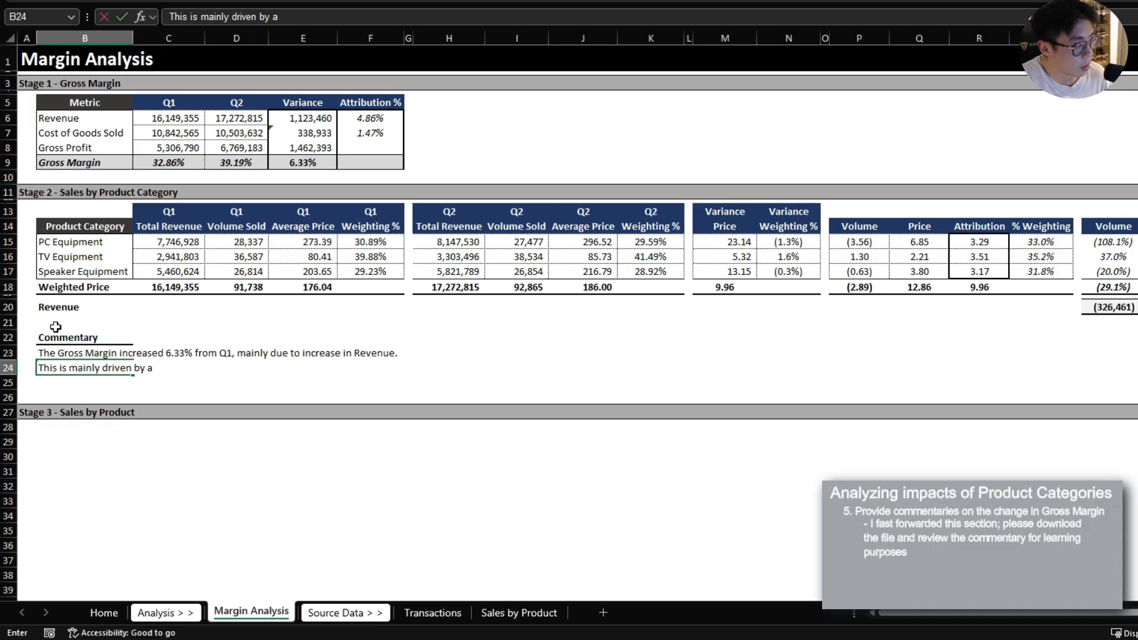
pyautogui.write('n overall improvement in the average price of all 3 product categories.')
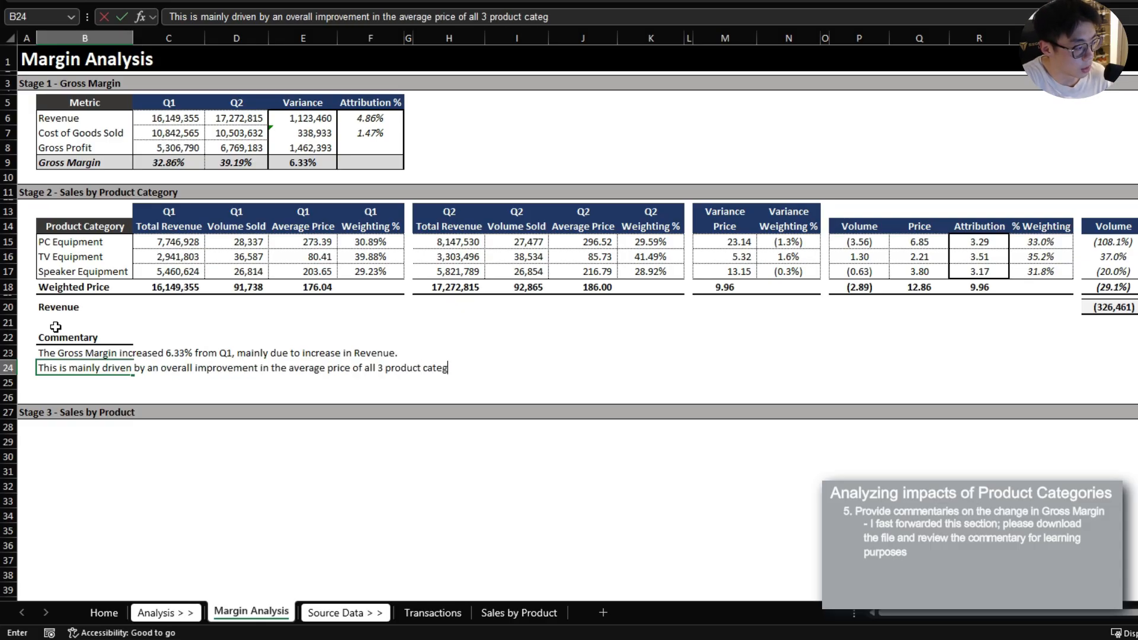
pyautogui.press('Return')
# Write in B25 that product mix dropped for higher-priced categories, however Q2 price increases boosted the average price per product from $176 to $186, signaling
pyautogui.write('We are seeing a drop in product mix for the categories of higher average')
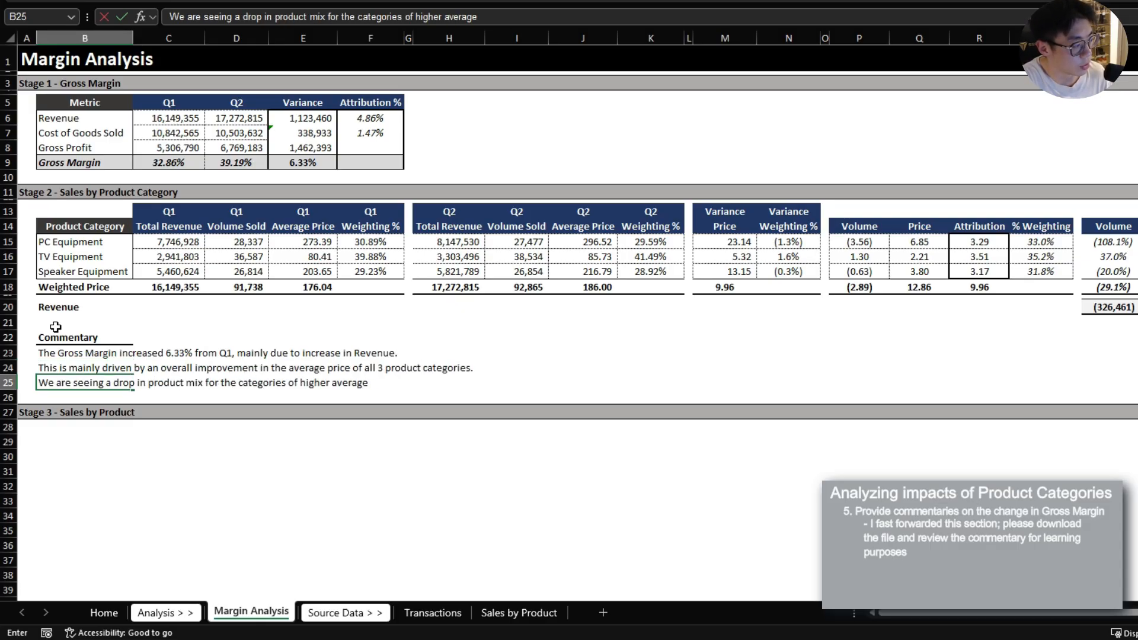
pyautogui.write(' prices, however the general price increase realized in Q2 has helped boost the average price per product from $176 to $186, signaling')
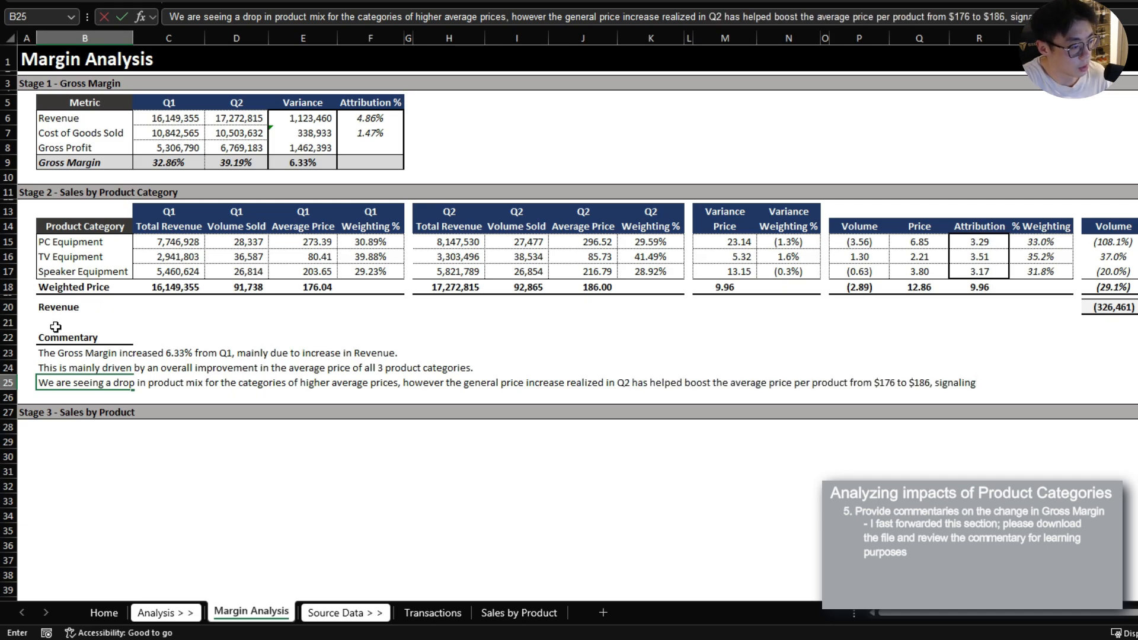
pyautogui.press('Return')
# Calculate the growth in weighted average price in K18 with =J18/E18-1, formatted as a percentage with two decimals
pyautogui.press('Up')
pyautogui.press('Up')
pyautogui.press('Up')
pyautogui.press('Up')
pyautogui.press('Up')
pyautogui.press('Up')
pyautogui.press('Up')
pyautogui.press('Up')
pyautogui.hotkey('ctrl', 'Right')
pyautogui.hotkey('ctrl', 'Right')
pyautogui.hotkey('ctrl', 'Right')
pyautogui.press('Right')
pyautogui.write('=J18/E18-1')
pyautogui.hotkey('ctrl', 'Return')
pyautogui.hotkey('ctrl', 'shift', '5')
pyautogui.hotkey('alt', 'h')
pyautogui.press('0')
pyautogui.hotkey('alt', 'h')
pyautogui.press('0')
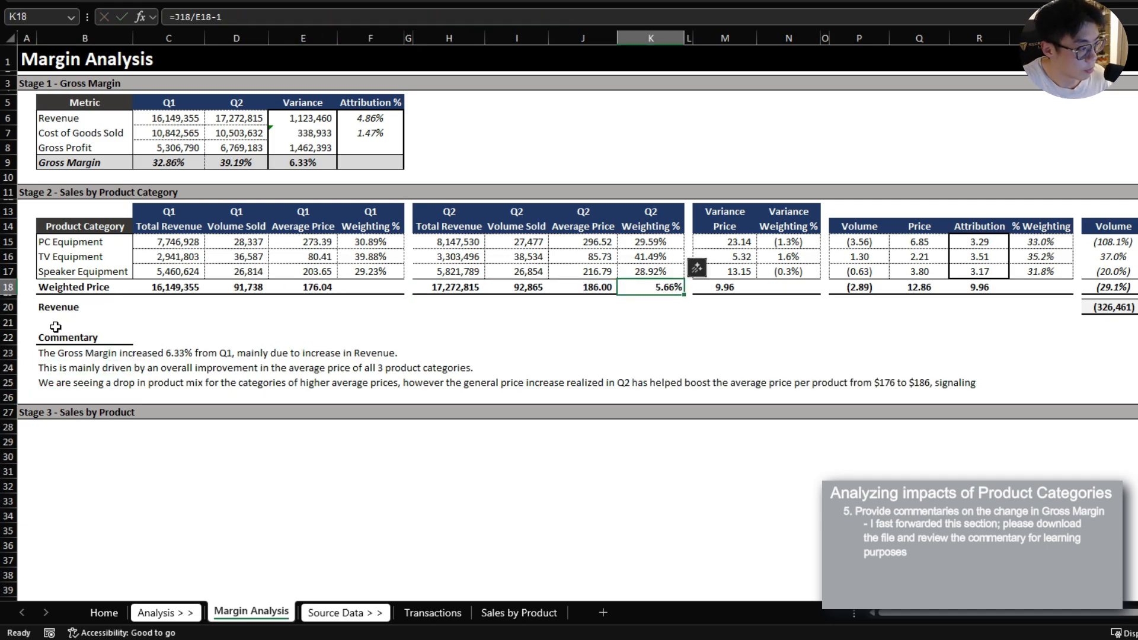
# Complete the unfinished product mix comment in B25 with "a 5.66% increase."
pyautogui.press('Down')
pyautogui.press('Down')
pyautogui.press('Down')
pyautogui.press('Down')
pyautogui.press('Down')
pyautogui.press('Down')
pyautogui.press('Down')
pyautogui.hotkey('ctrl', 'Left')
pyautogui.press('F2')
pyautogui.write('5.66% increase.')
pyautogui.press('Return')
# Insert a row and conclude in B26 that the company performs well but product mix needs watching so TV Equipment doesn't consume higher-priced products
pyautogui.hotkey('alt', 'h')
pyautogui.write('irOverall, the company is performing well, however')
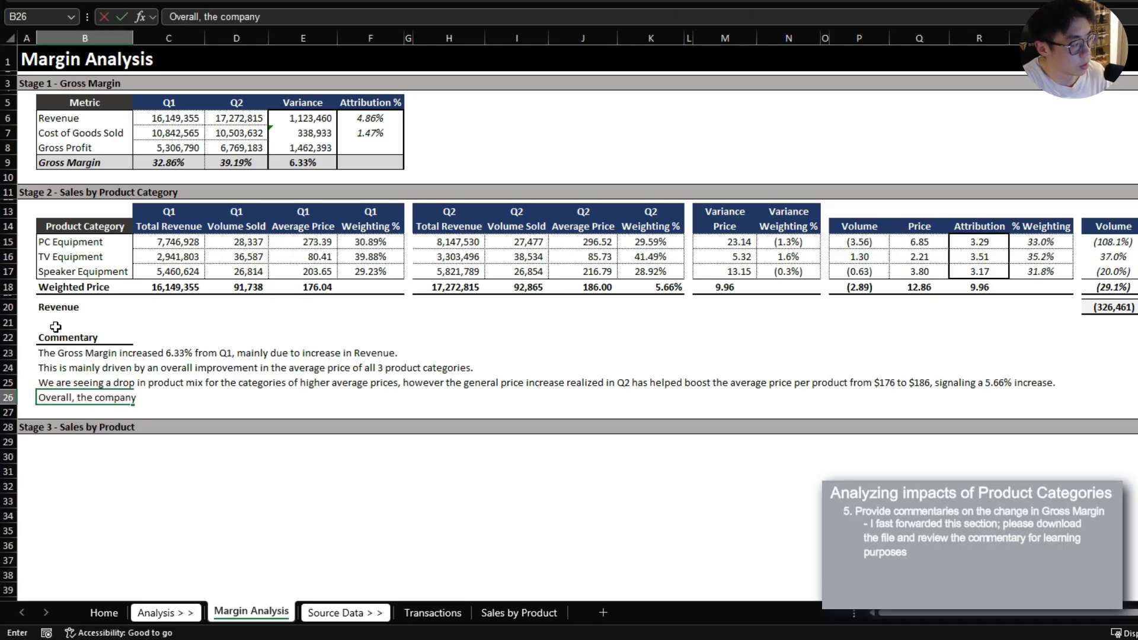
pyautogui.write(' we should keep an eye on ')
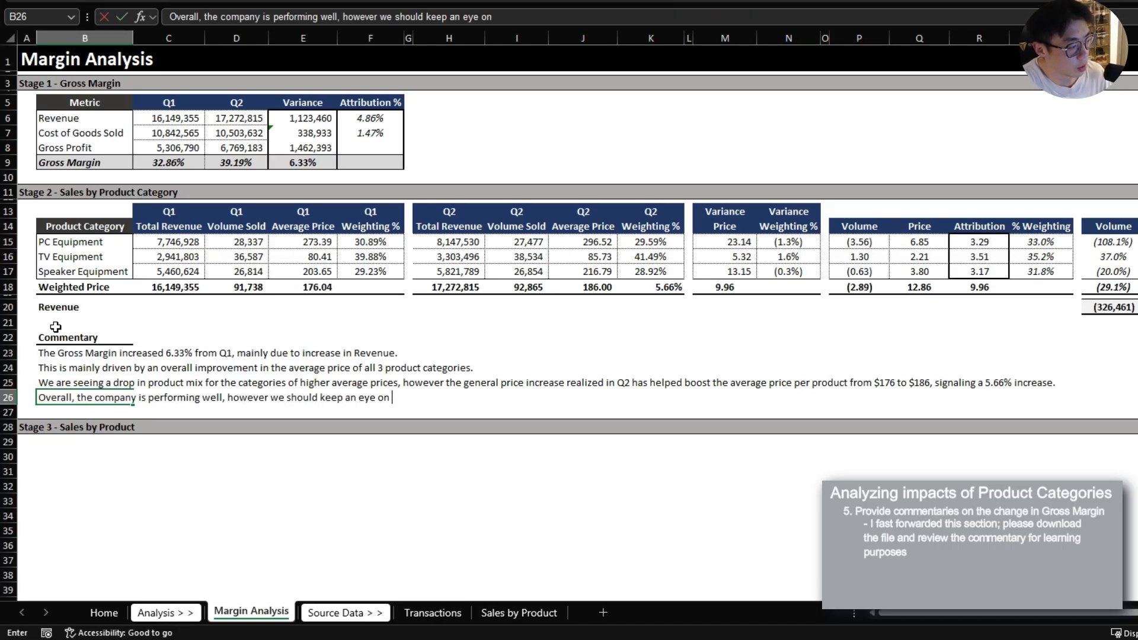
pyautogui.write('the change in product mix to ensure the products with higher avera')
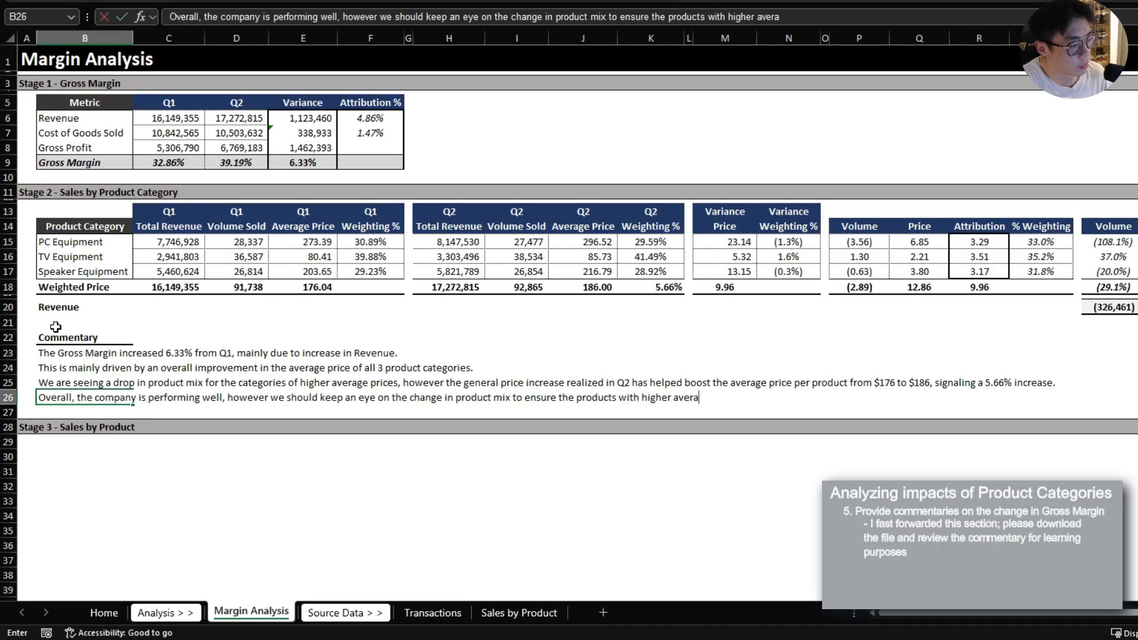
pyautogui.write("ge sale prices aren't consumed by the TV Equipment.")
pyautogui.hotkey('ctrl', 'Return')
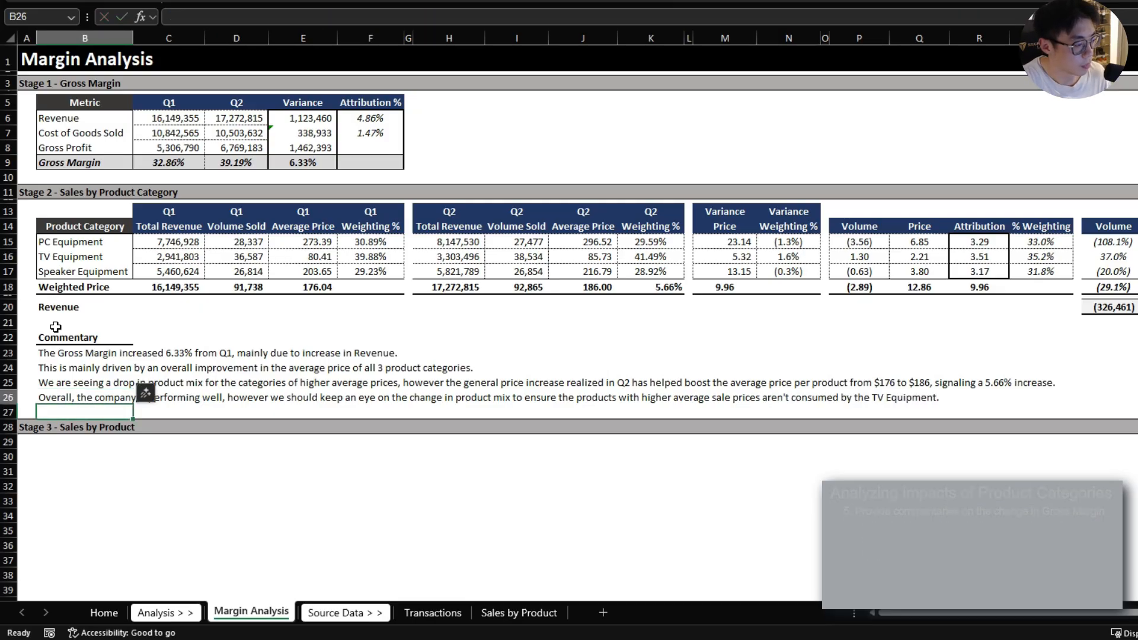
# Review the commentary against the Revenue attribution row, the category price variances and the weighted price variance
pyautogui.moveTo(105, 352); pyautogui.dragTo(1023, 399)
pyautogui.click(1023, 399)
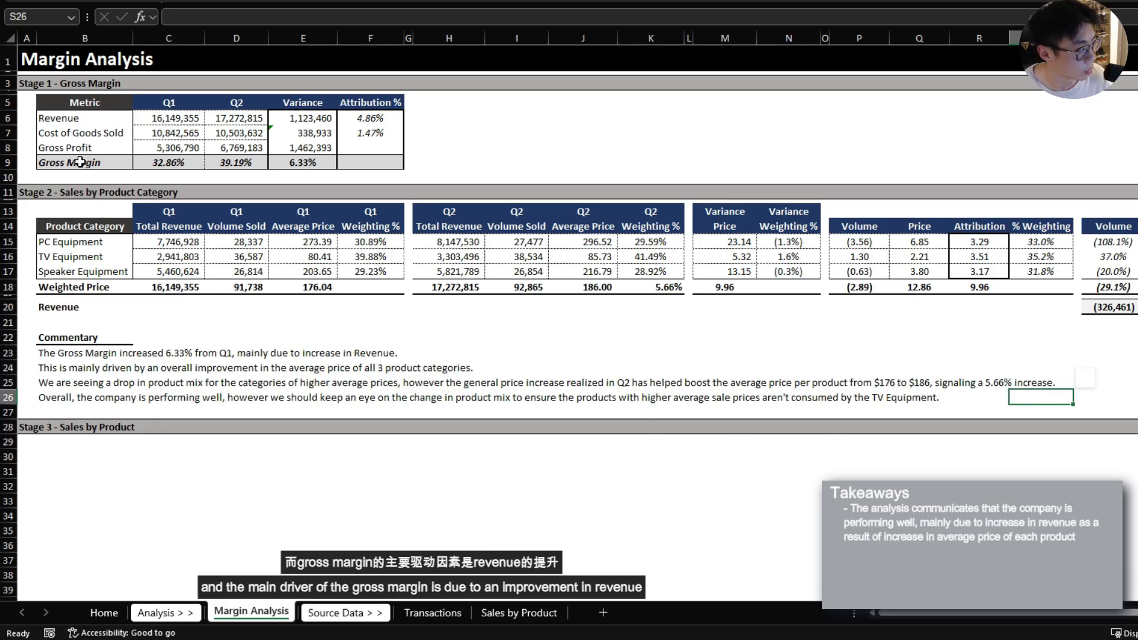
pyautogui.moveTo(81, 118); pyautogui.dragTo(379, 123)
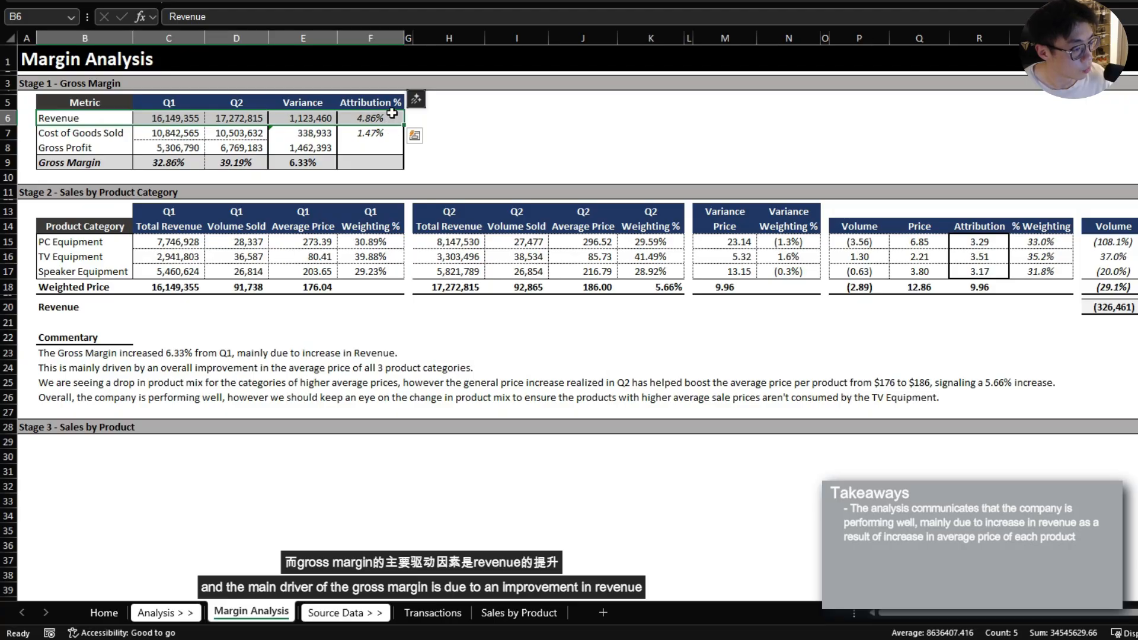
pyautogui.moveTo(724, 240); pyautogui.dragTo(721, 274)
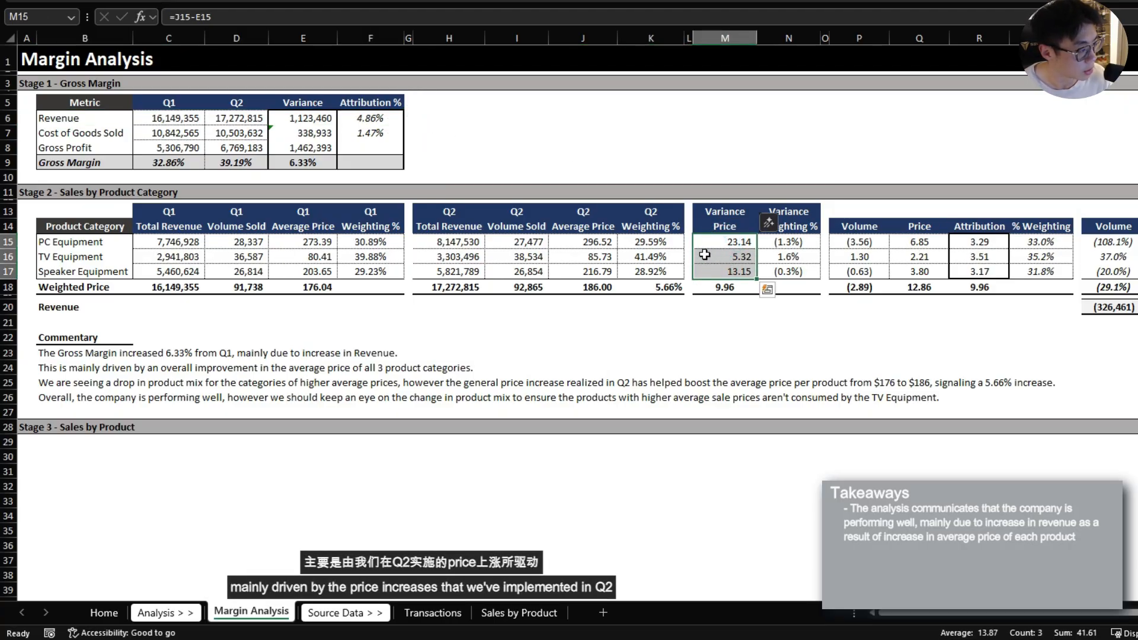
pyautogui.click(724, 287)
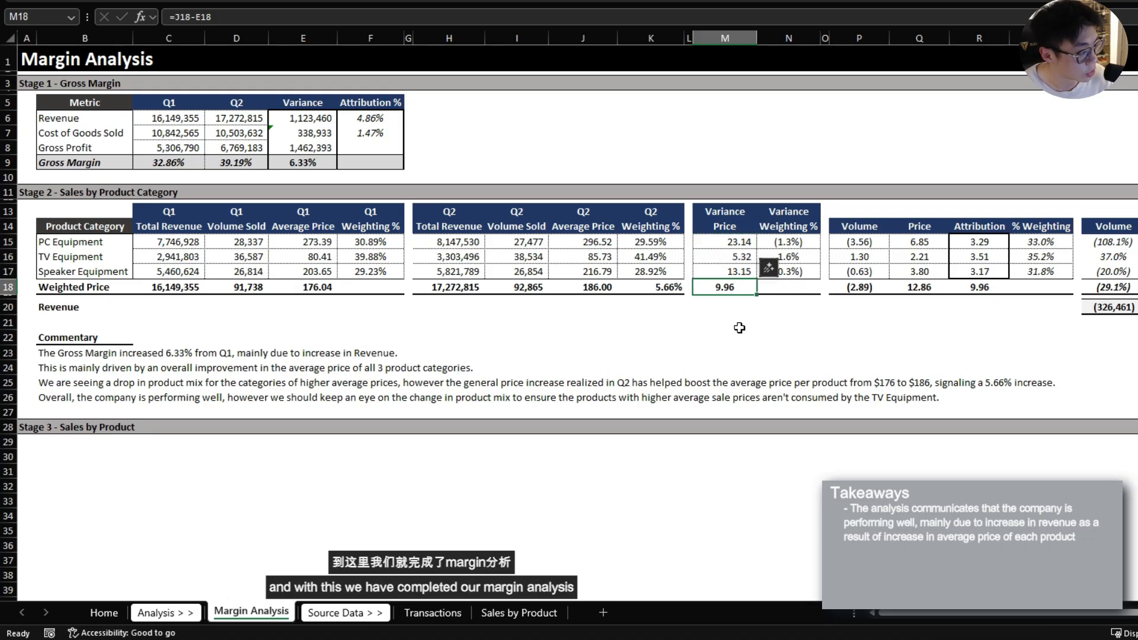
pyautogui.click(505, 352)
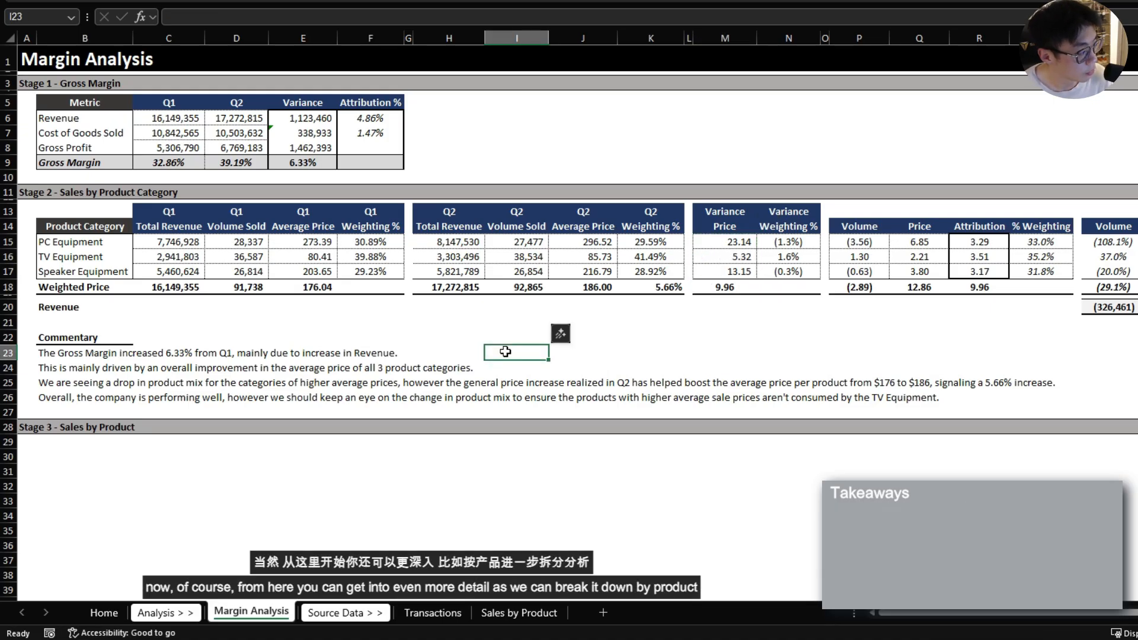
# Examine the product names on the Sales by Product sheet and the Cost of Goods Sold row on Margin Analysis for possible further breakdown
pyautogui.click(519, 612)
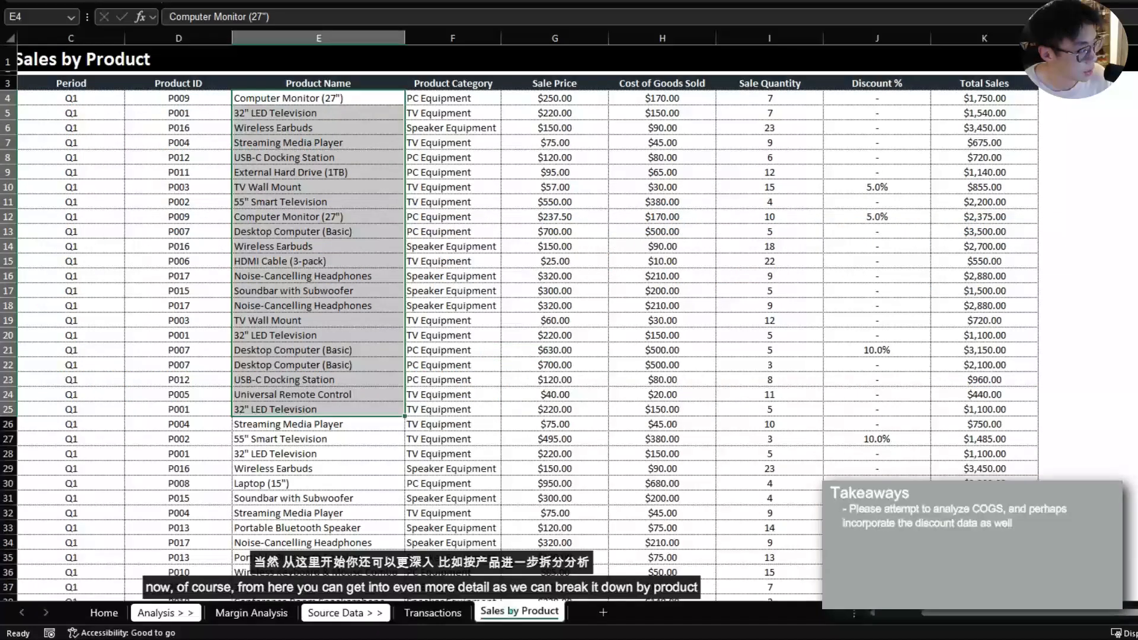
pyautogui.moveTo(308, 98); pyautogui.dragTo(355, 382)
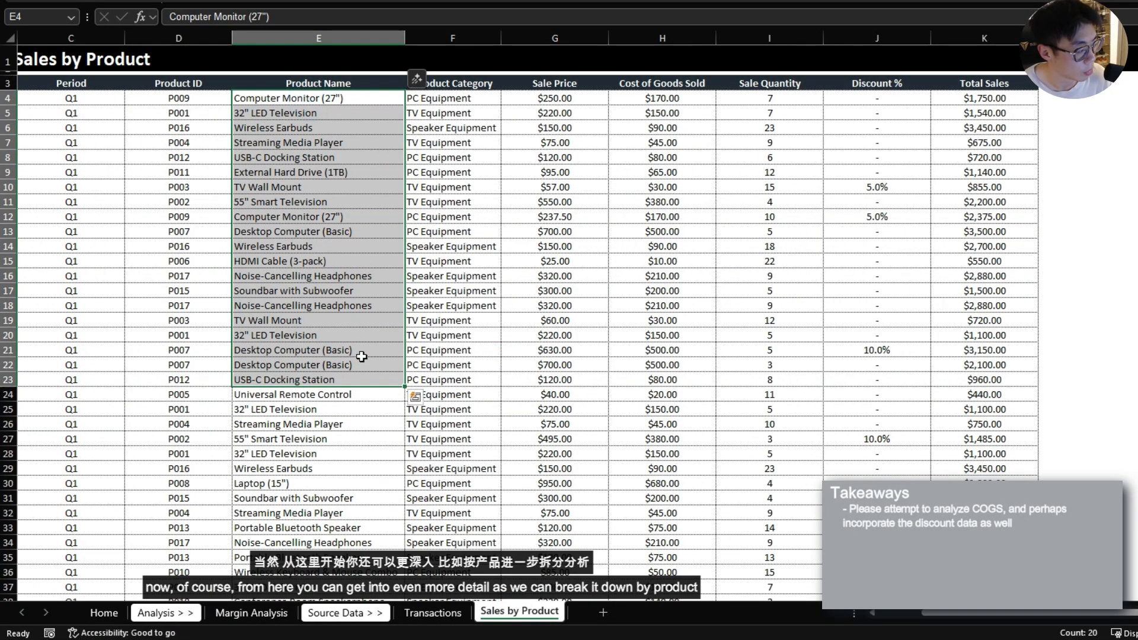
pyautogui.click(251, 612)
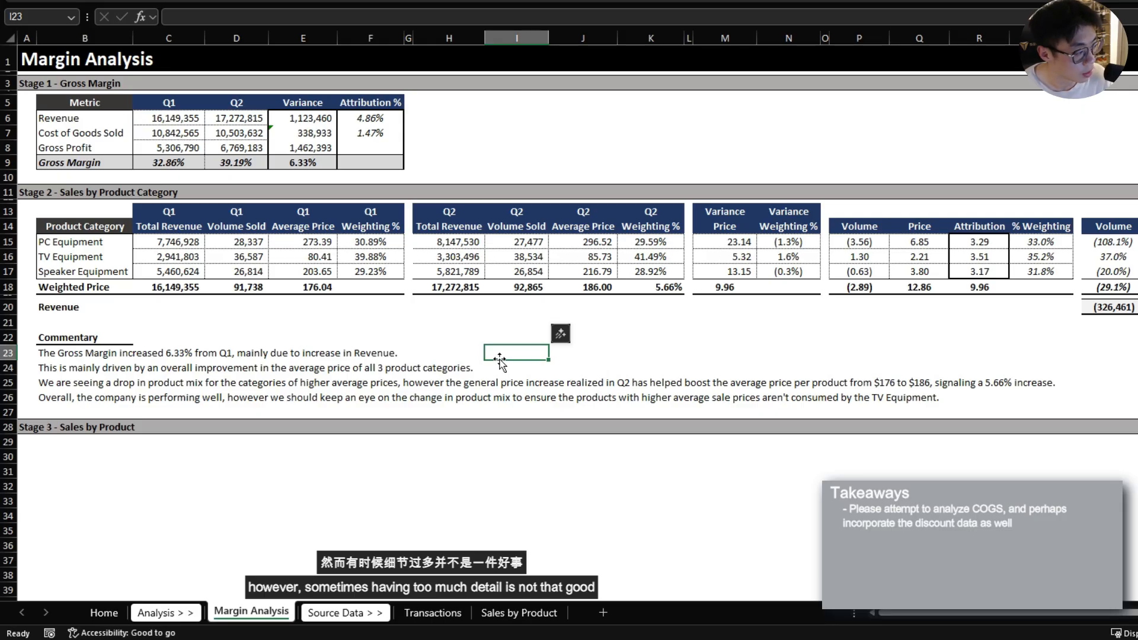
pyautogui.press('Left')
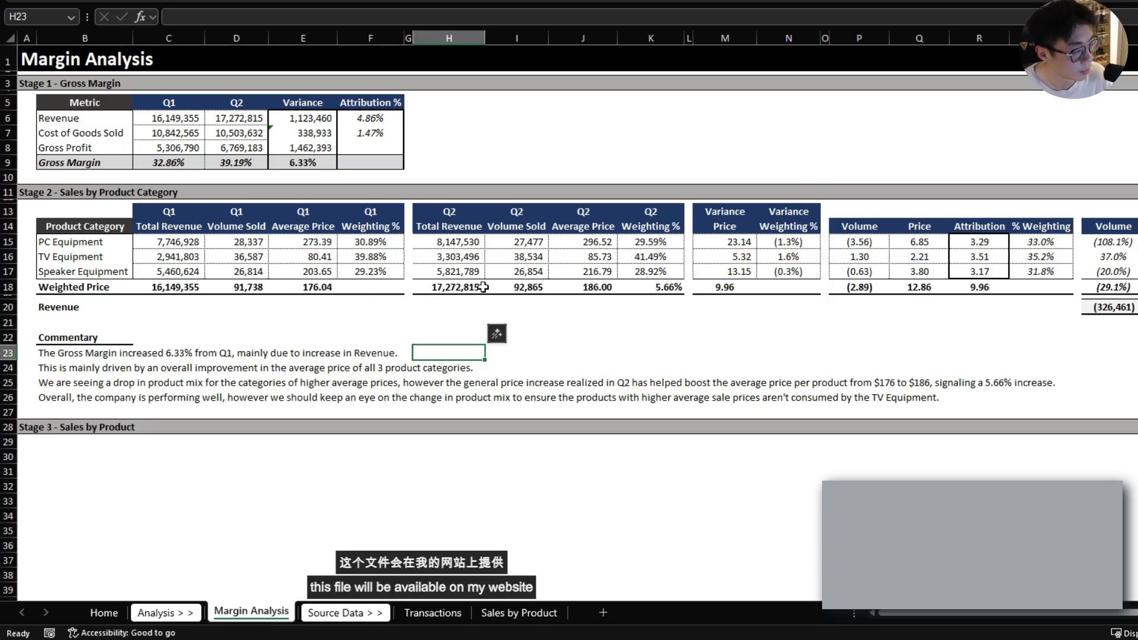
pyautogui.moveTo(83, 132); pyautogui.dragTo(385, 133)
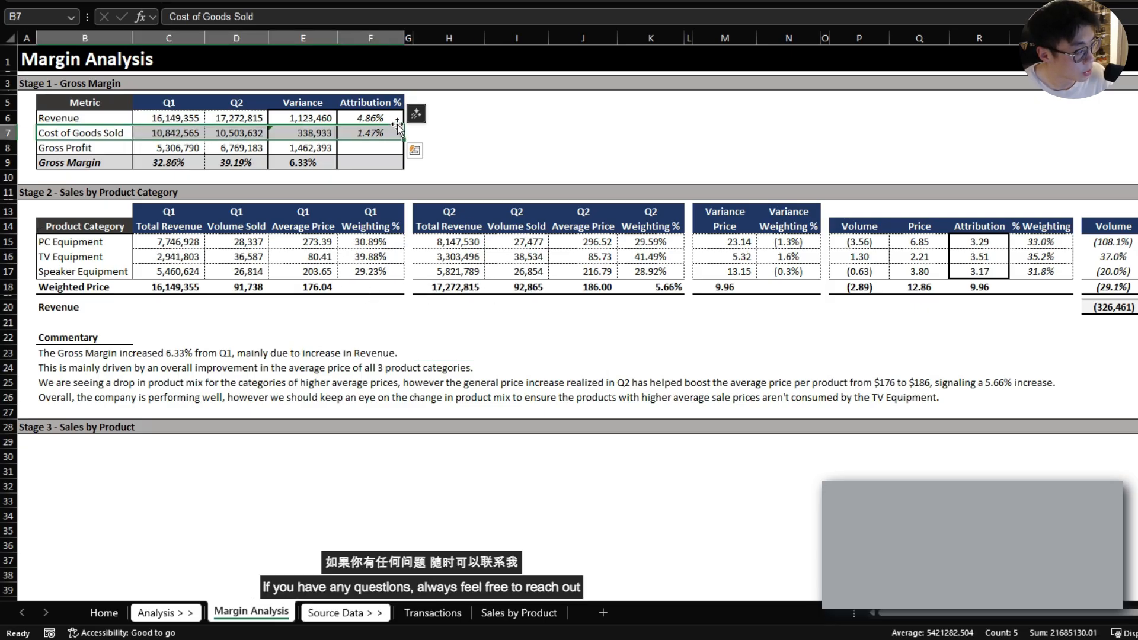